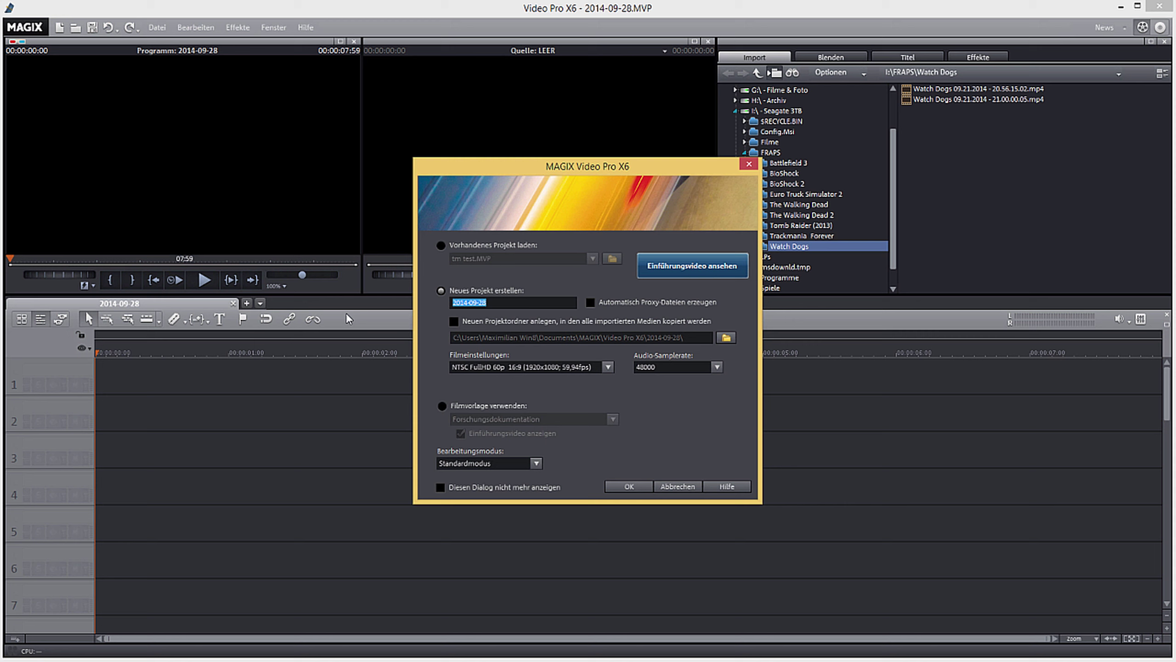
# Step: Create a new project named Tutorial with NTSC FullHD 60p 16:9 (1920x1080; 59,94fps), 48000 audio sample rate and Standardmodus
pyautogui.write('Tutorial')
pyautogui.click(607, 369)
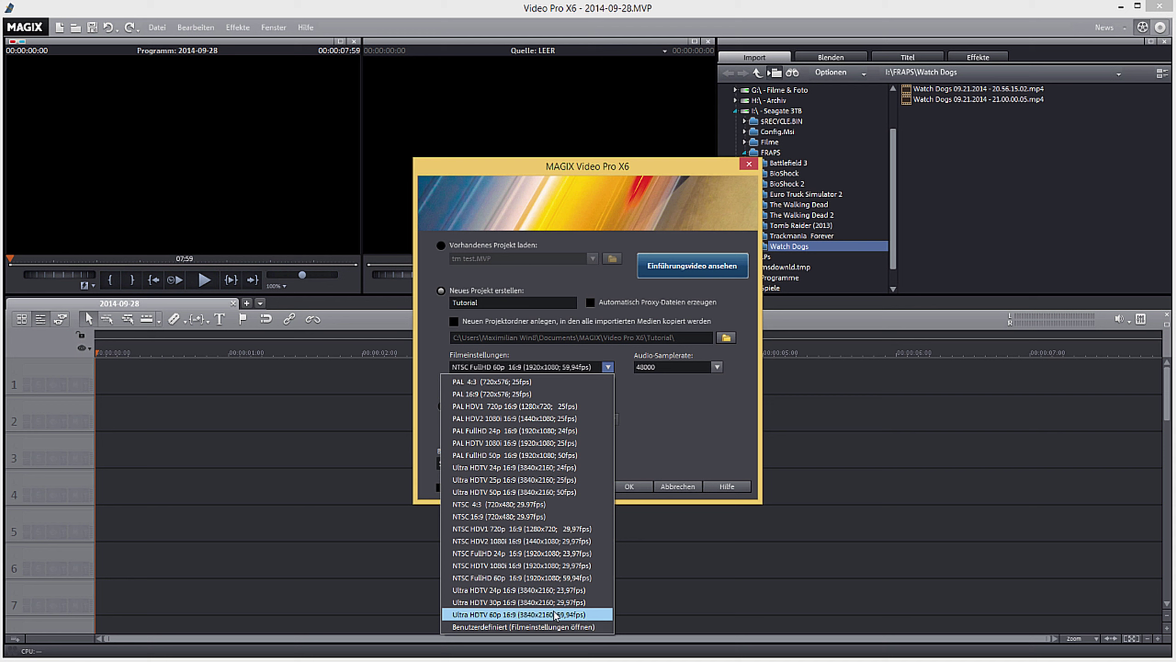
pyautogui.click(588, 581)
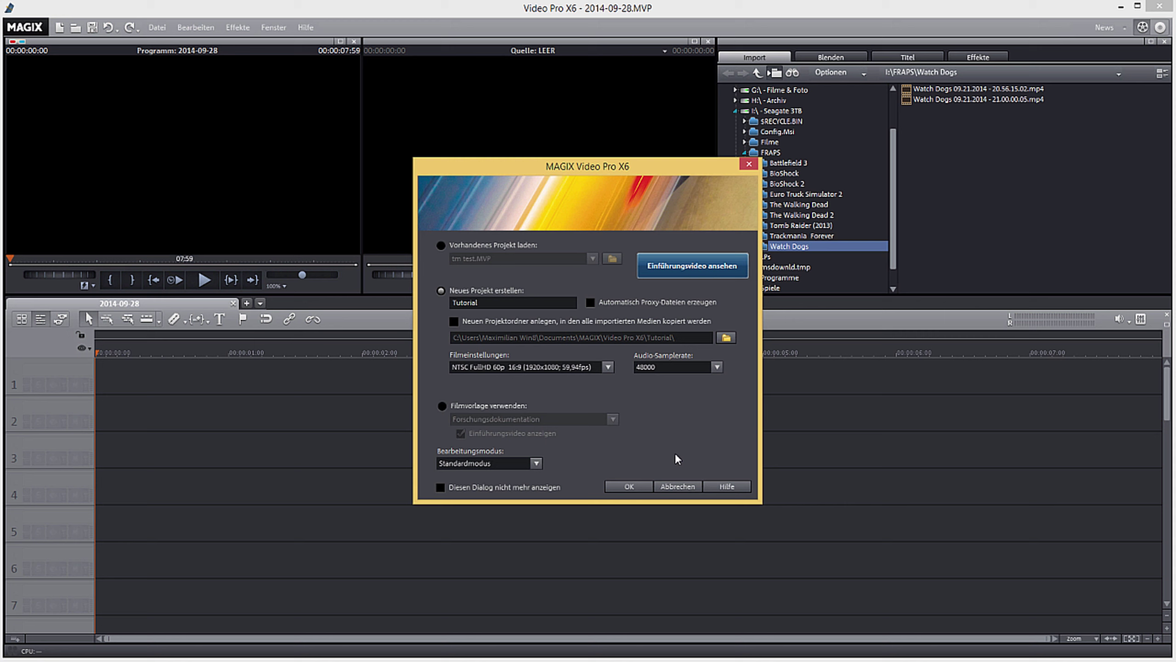
pyautogui.click(717, 367)
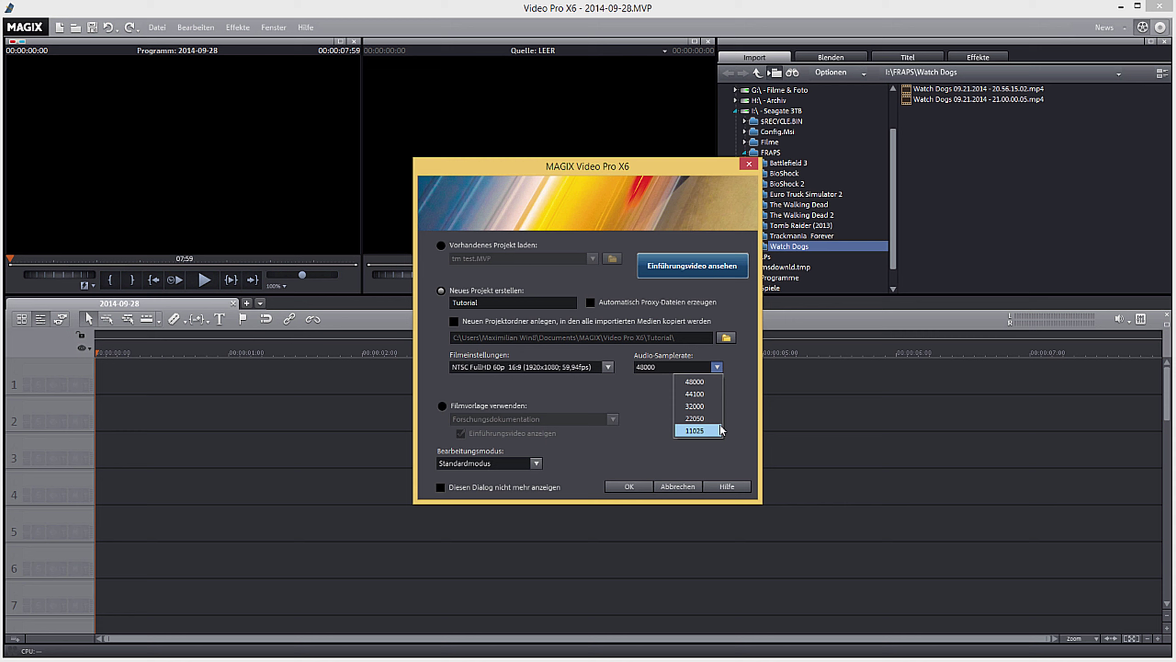
pyautogui.click(715, 381)
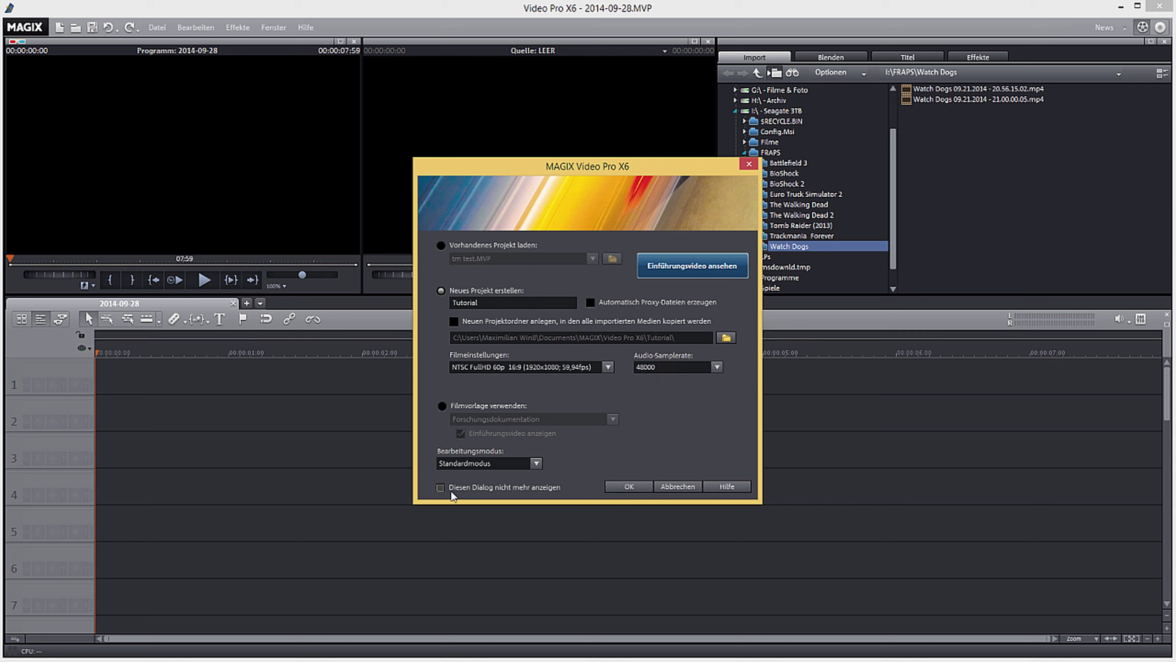
pyautogui.click(539, 464)
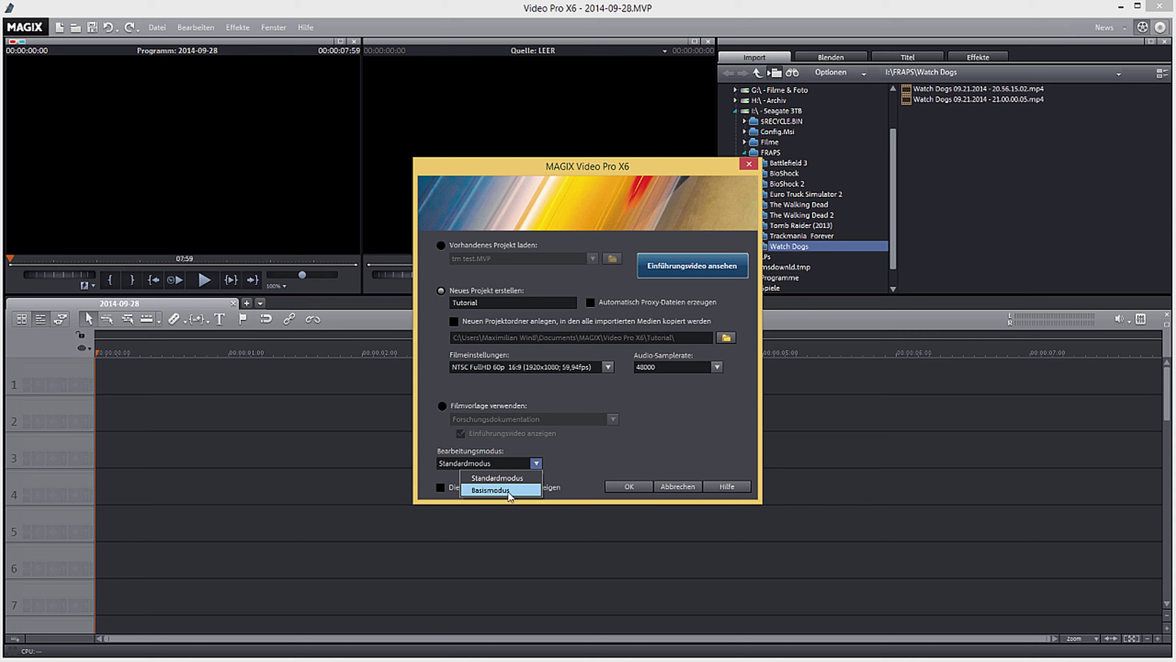
pyautogui.click(555, 462)
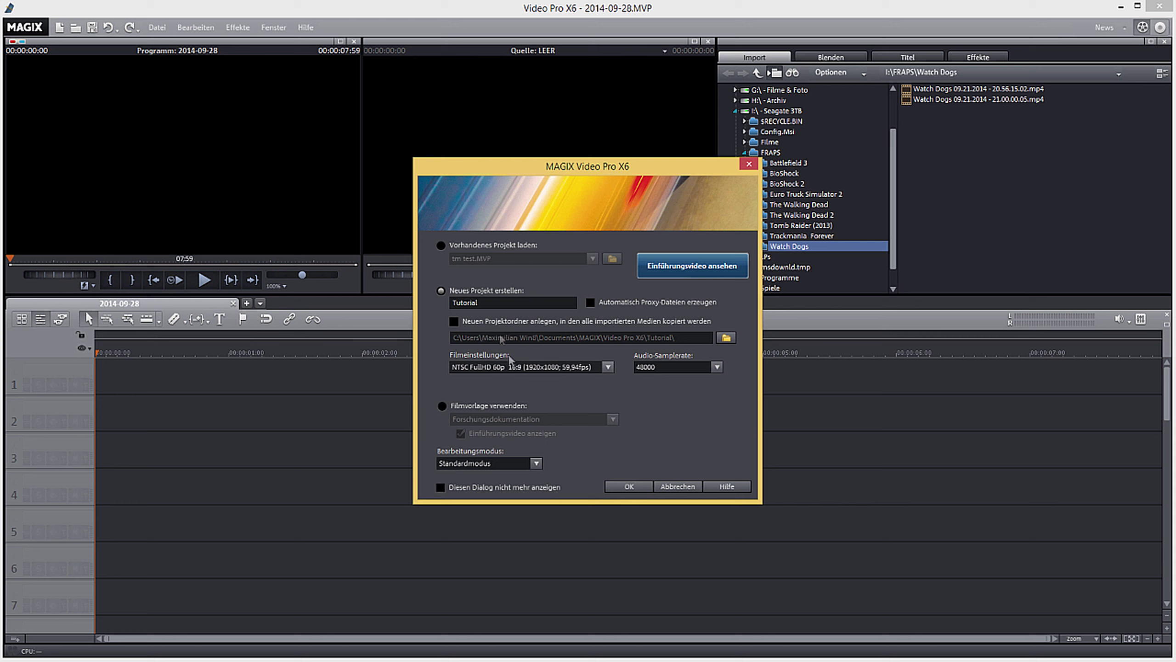
pyautogui.click(520, 248)
pyautogui.click(629, 486)
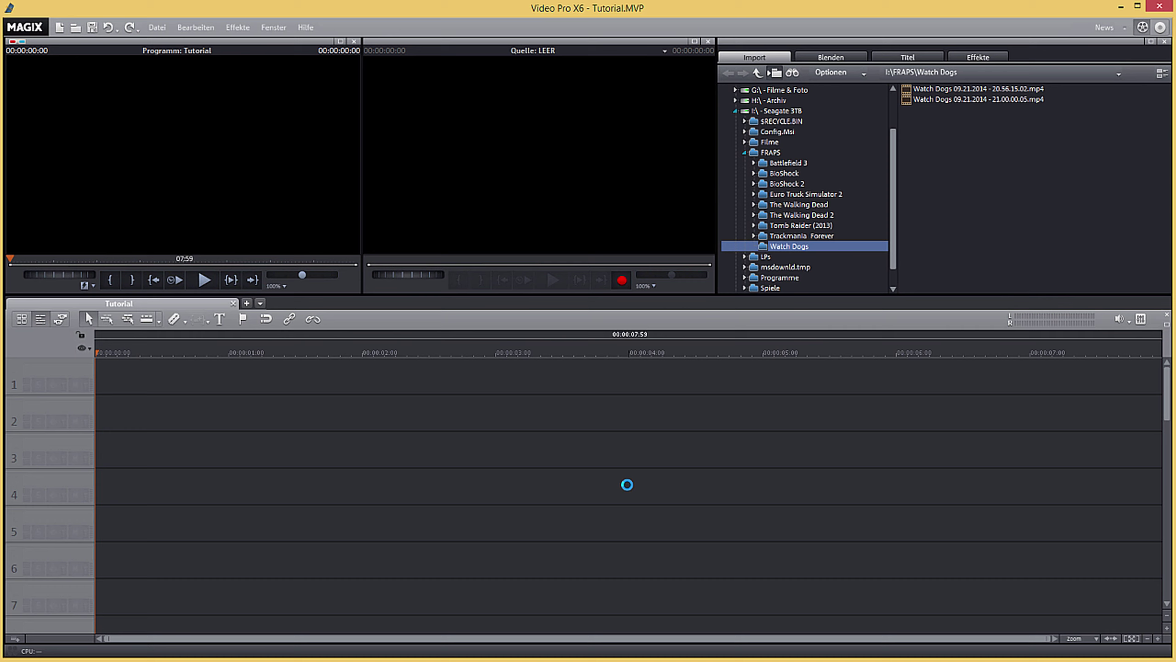
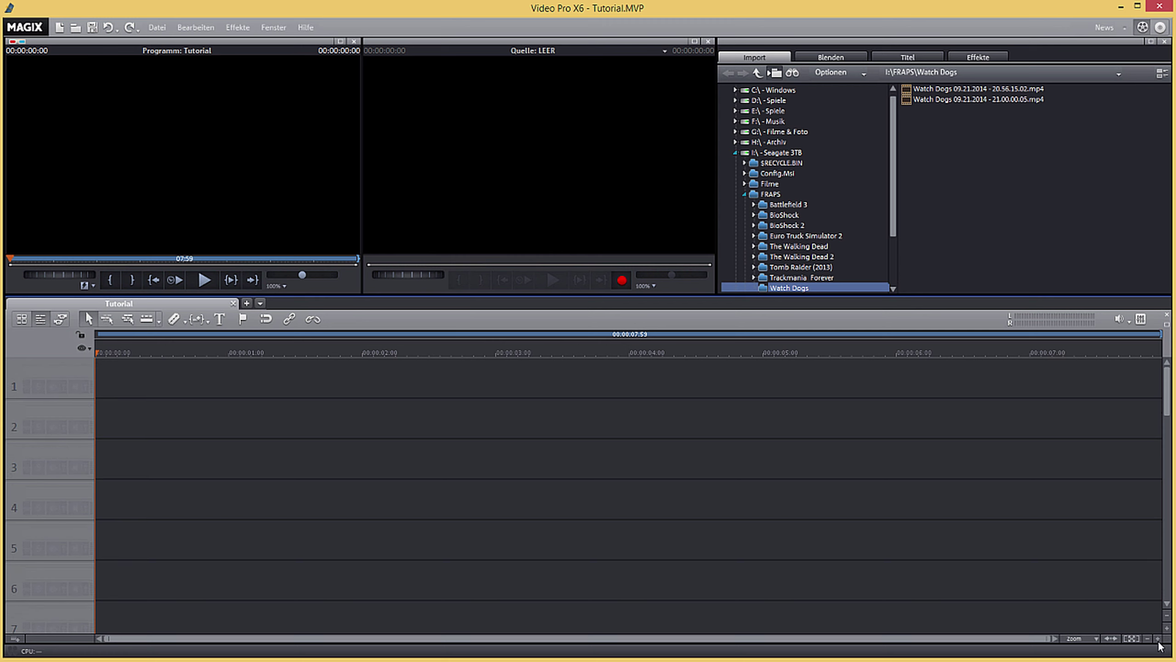
pyautogui.click(1158, 638)
pyautogui.click(1158, 638)
pyautogui.click(1147, 639)
pyautogui.click(1147, 638)
# Step: Undock the program monitor, reposition it as a floating window, and dock it back beside the source monitor
pyautogui.moveTo(265, 42); pyautogui.dragTo(417, 126)
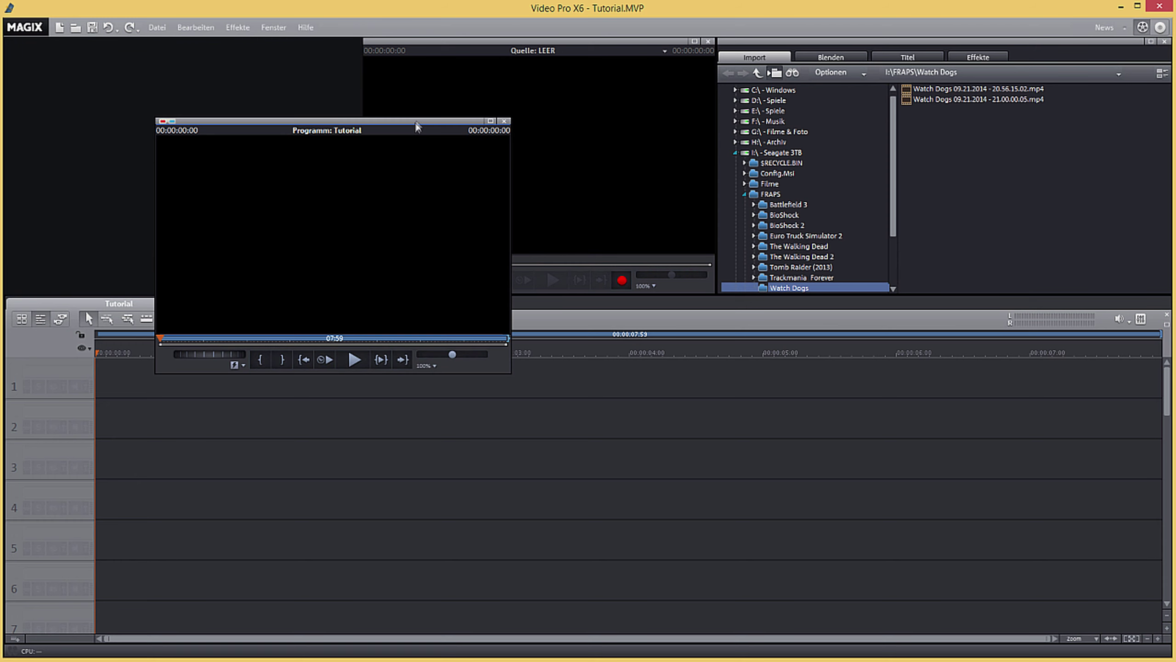
pyautogui.click(558, 68)
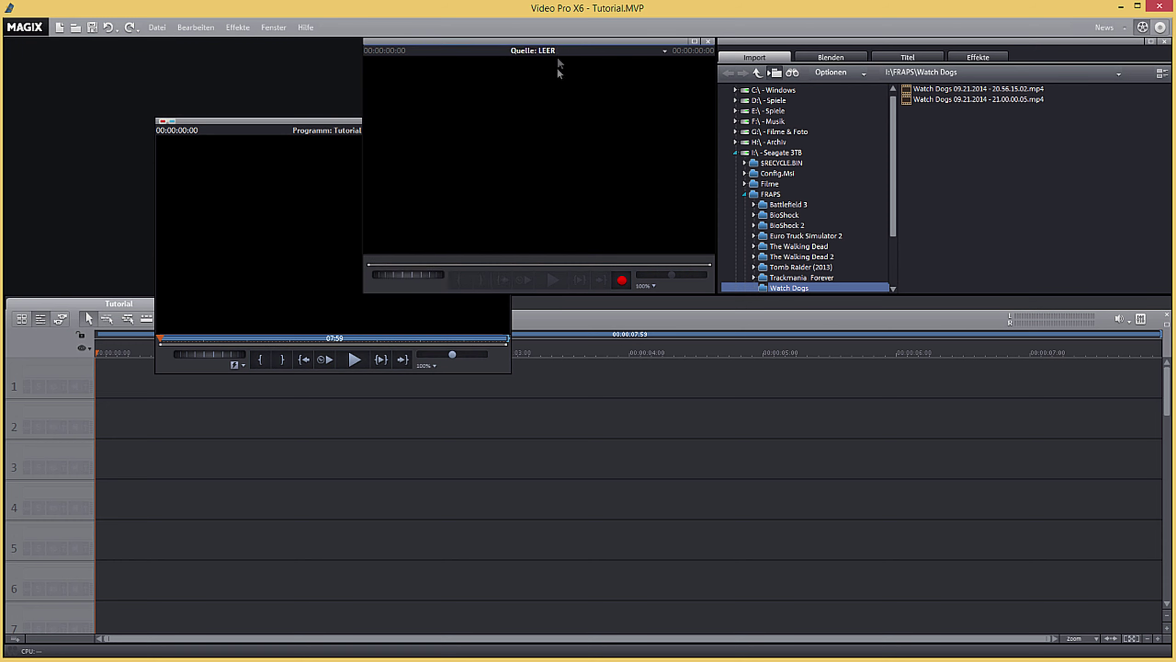
pyautogui.moveTo(572, 119); pyautogui.dragTo(573, 50)
pyautogui.moveTo(287, 121); pyautogui.dragTo(230, 136)
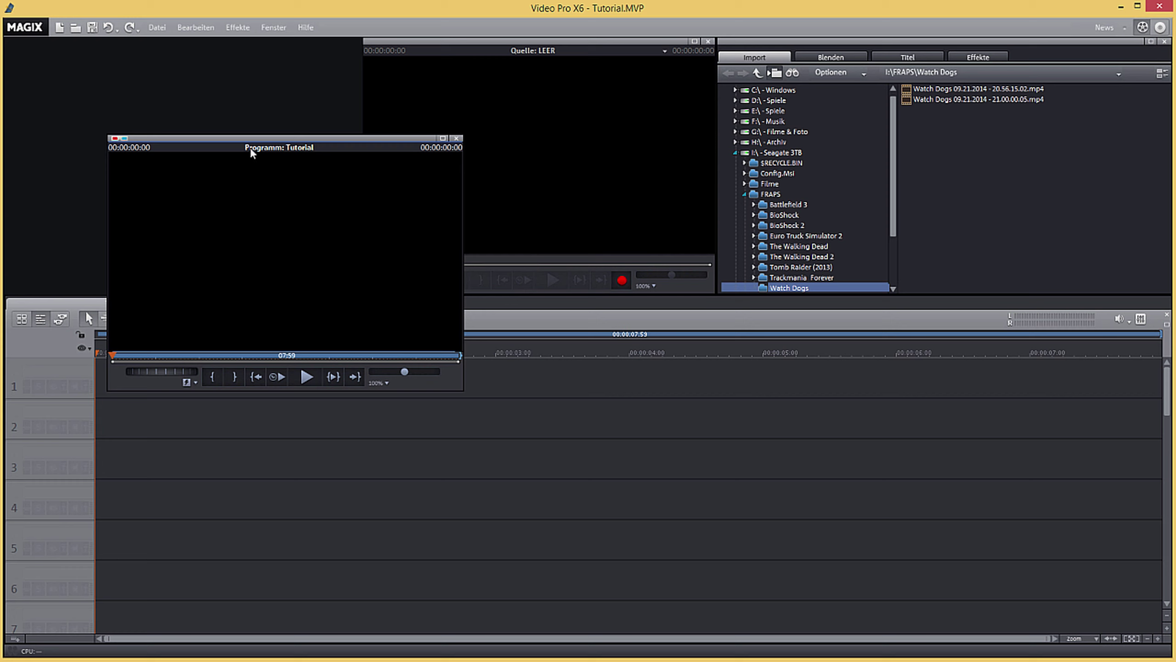
pyautogui.moveTo(342, 147); pyautogui.dragTo(243, 52)
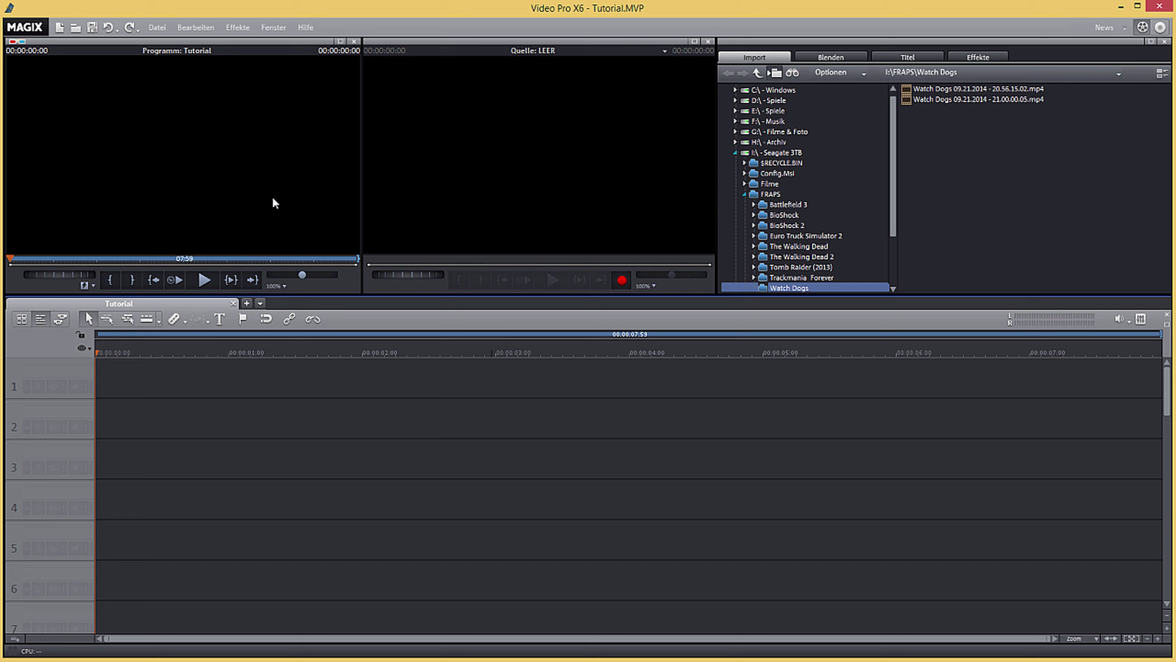
# Step: Open the program settings and examine the playback, video/audio and system options, including the import formats
pyautogui.click(162, 30)
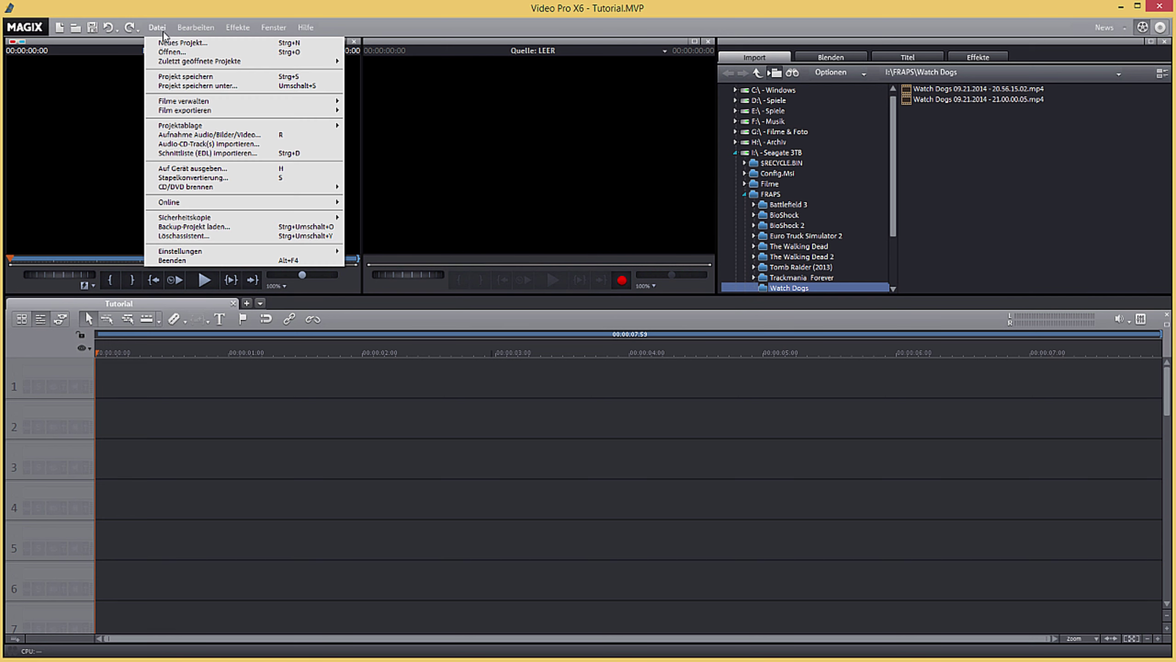
pyautogui.moveTo(301, 253)
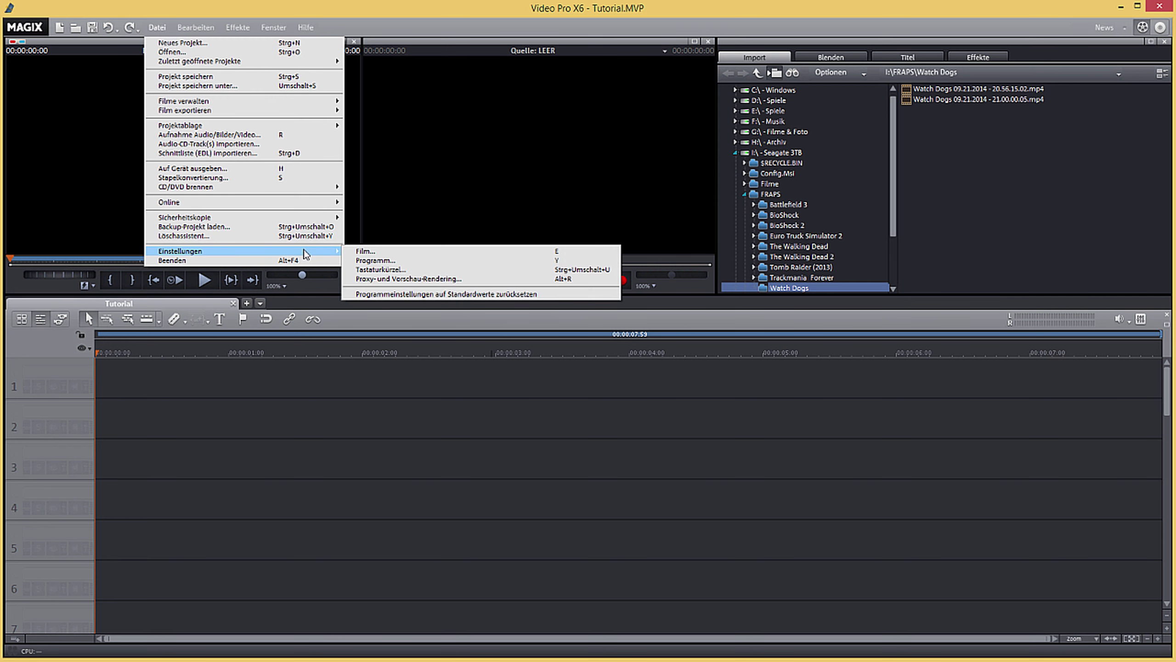
pyautogui.click(360, 261)
pyautogui.click(403, 202)
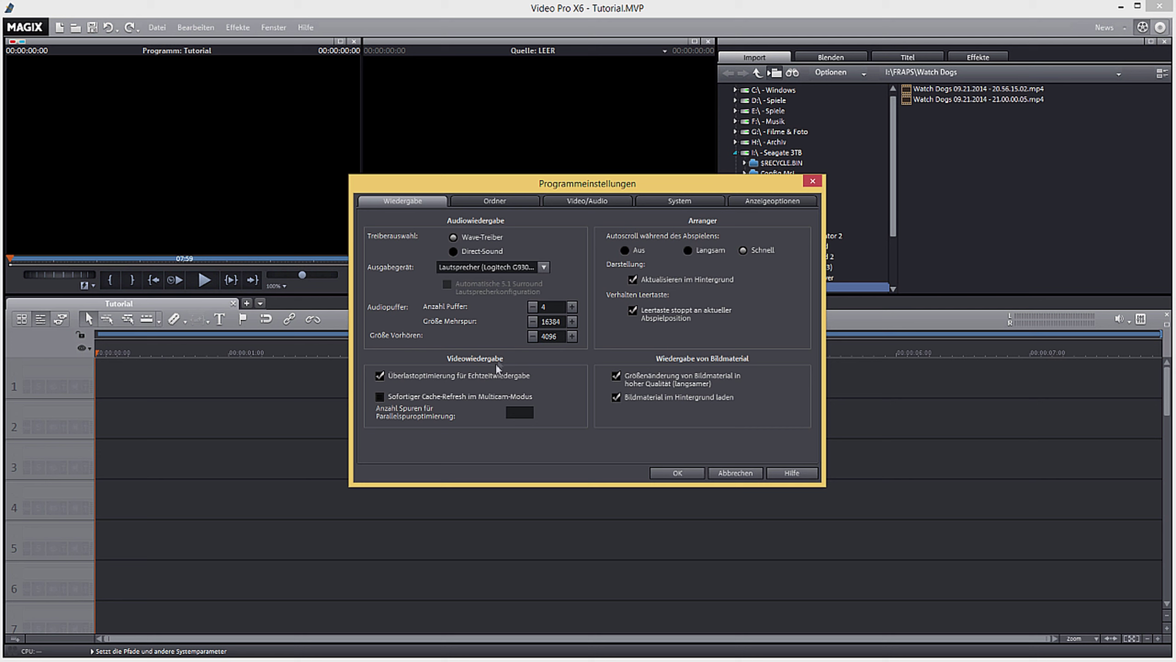
pyautogui.click(609, 200)
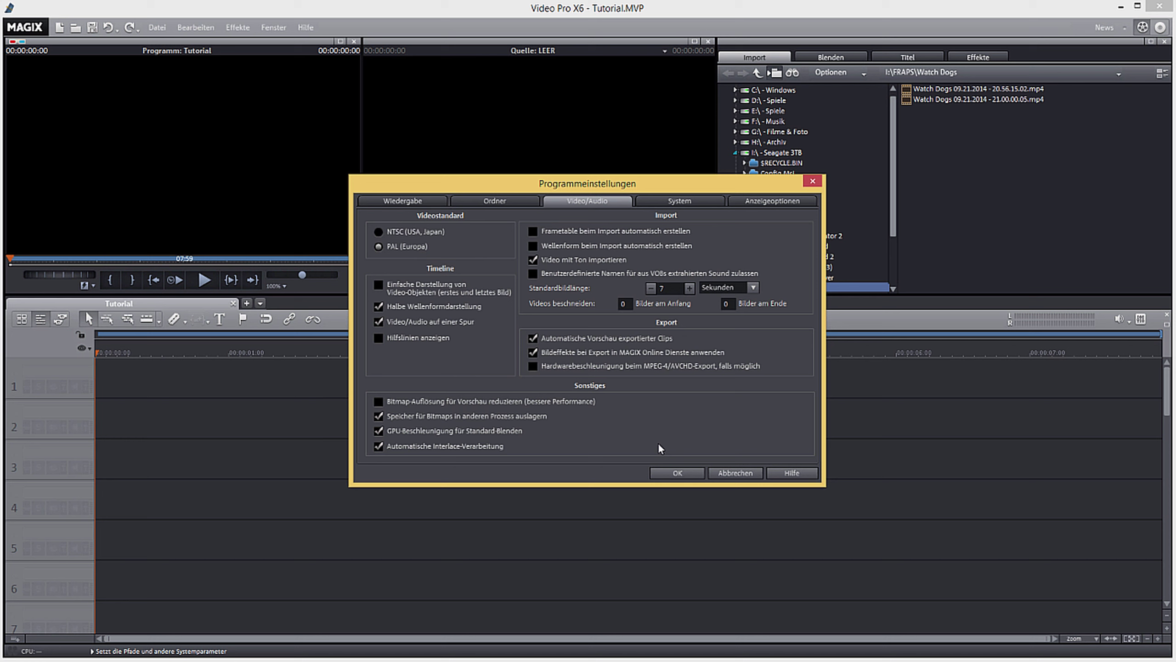
pyautogui.click(676, 207)
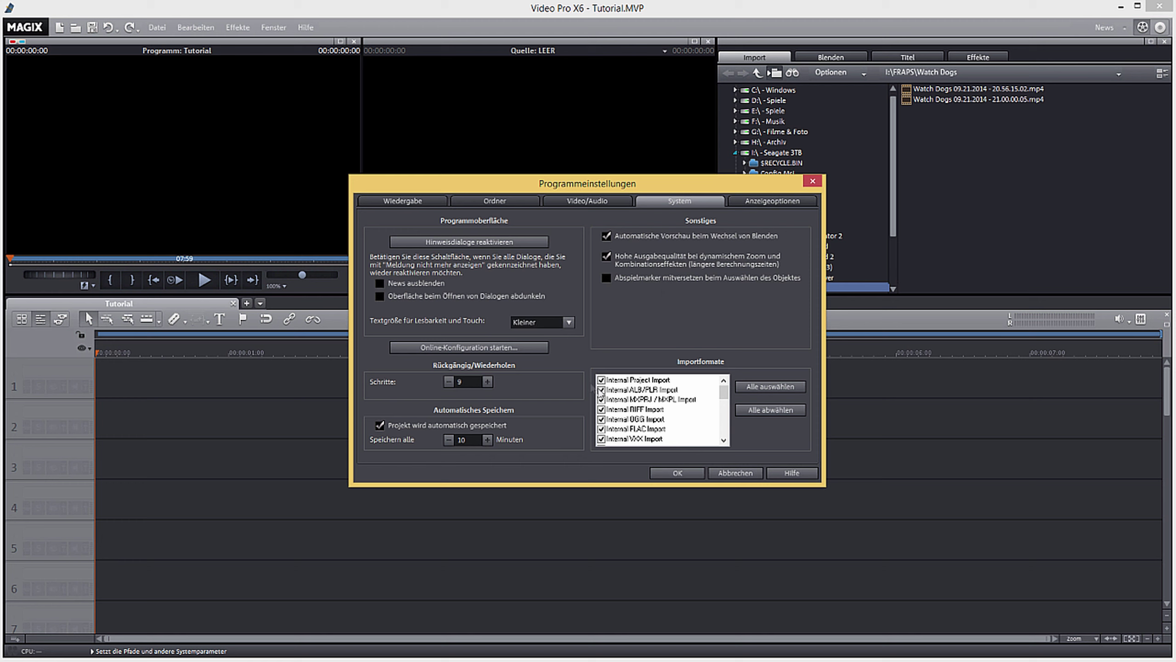
pyautogui.moveTo(726, 396)
pyautogui.mouseDown()
pyautogui.moveTo(726, 433)
pyautogui.moveTo(730, 385)
pyautogui.mouseUp()
# Step: Examine the display options for the external output device and the arranger preview's video modes, and close the program settings
pyautogui.click(746, 201)
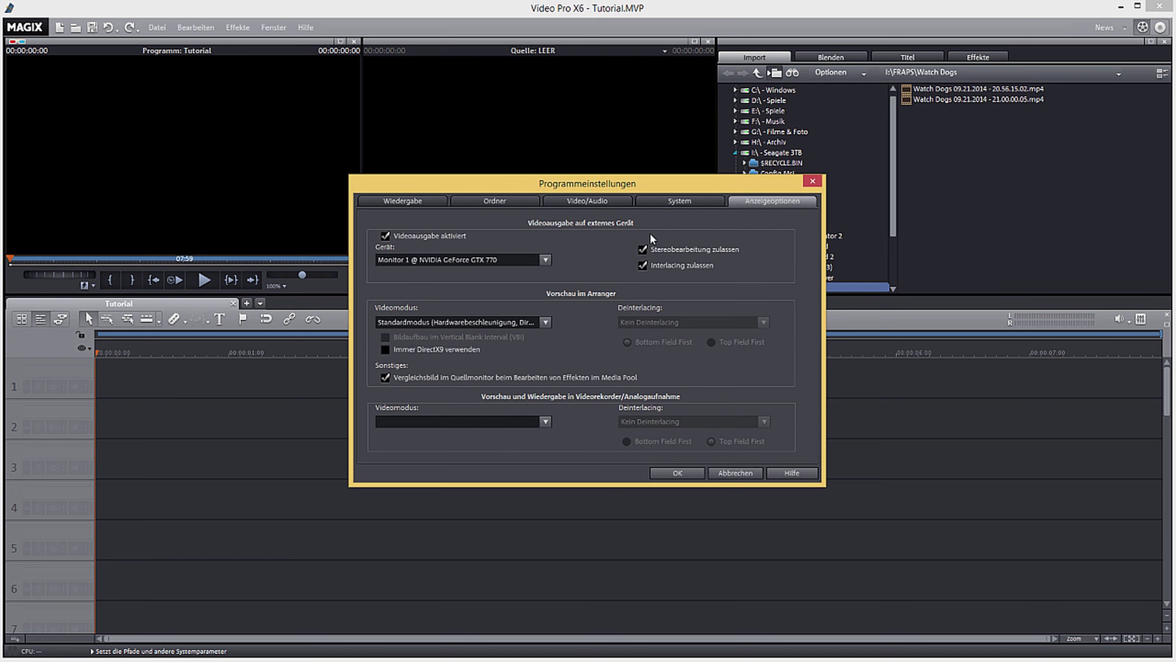
pyautogui.click(545, 260)
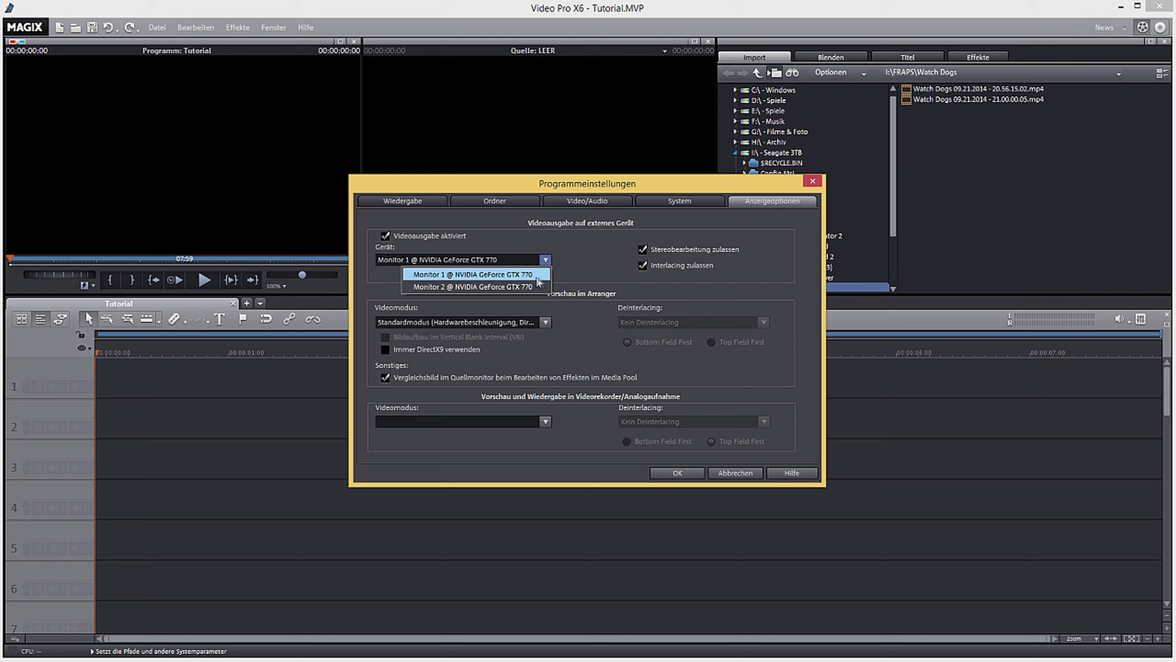
pyautogui.click(588, 264)
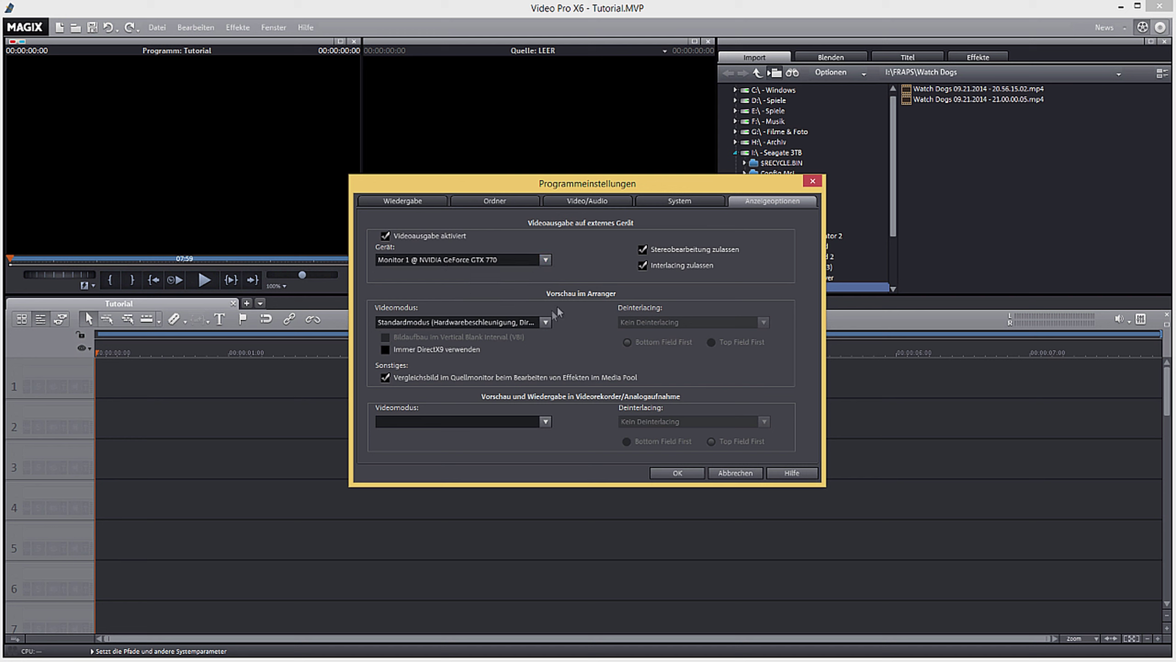
pyautogui.click(547, 323)
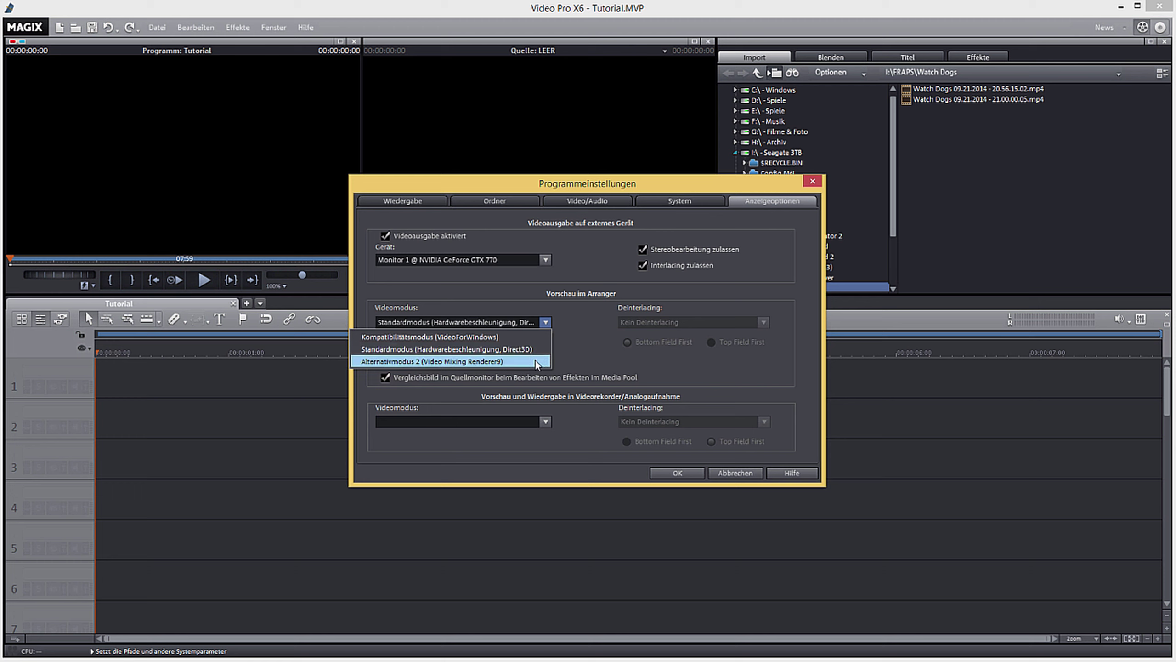
pyautogui.click(586, 355)
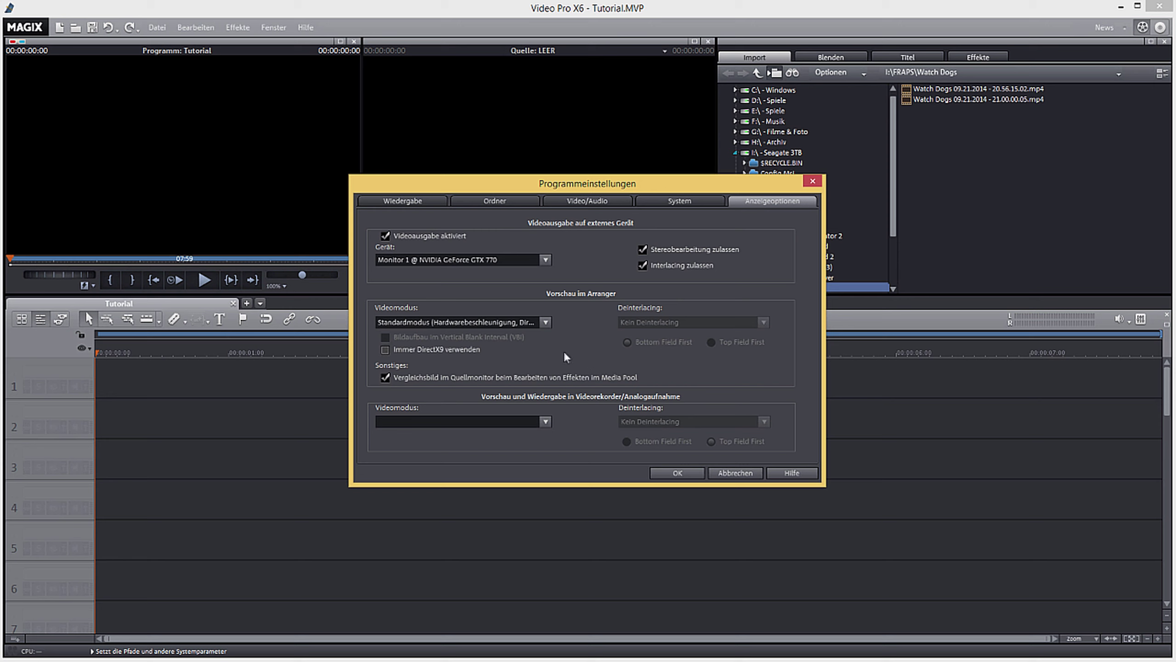
pyautogui.click(492, 348)
pyautogui.click(671, 472)
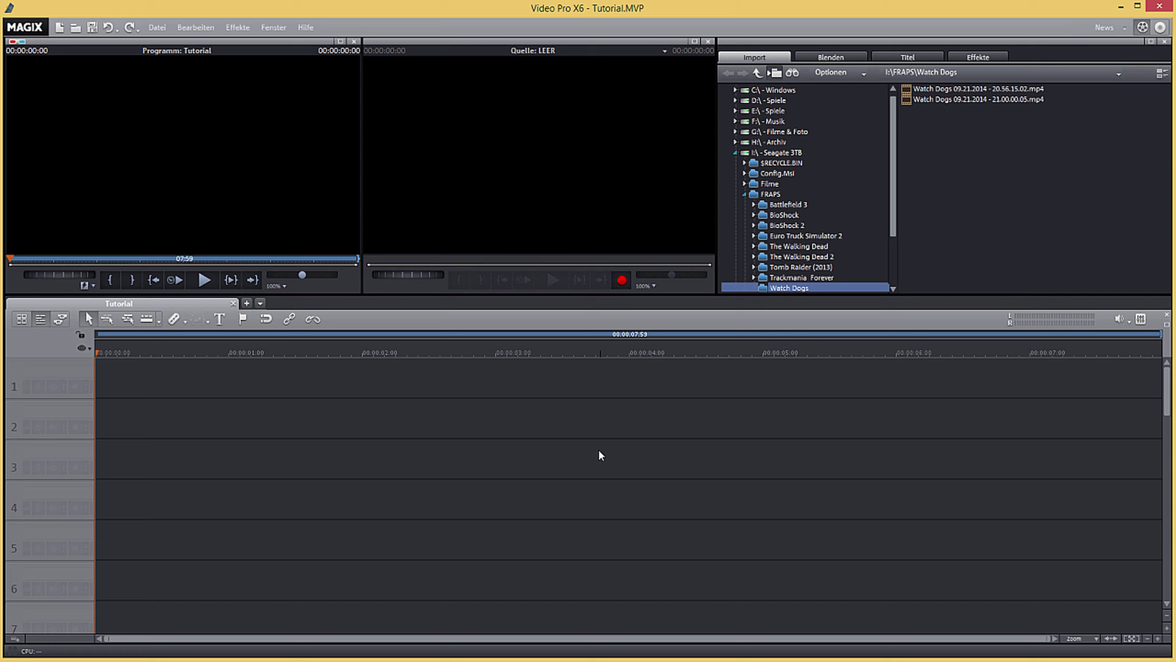
# Step: Place the clip Watch Dogs 09.21.2014 - 20.56.15.02.mp4 on track 1 at the very start of the timeline
pyautogui.click(958, 226)
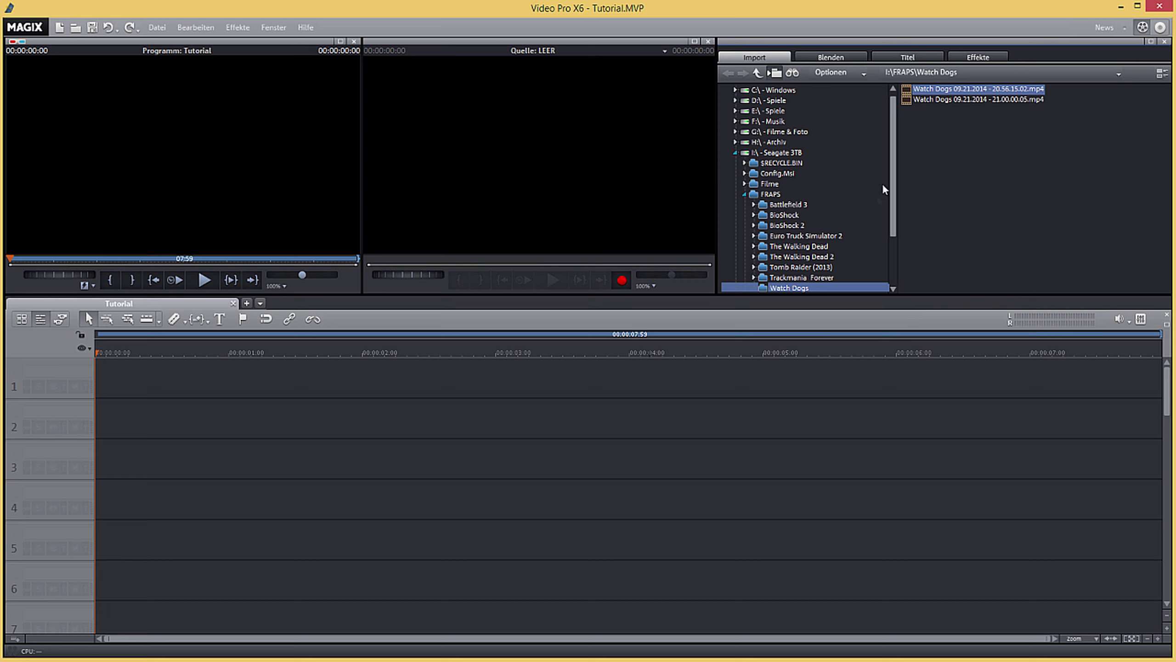
pyautogui.moveTo(930, 105)
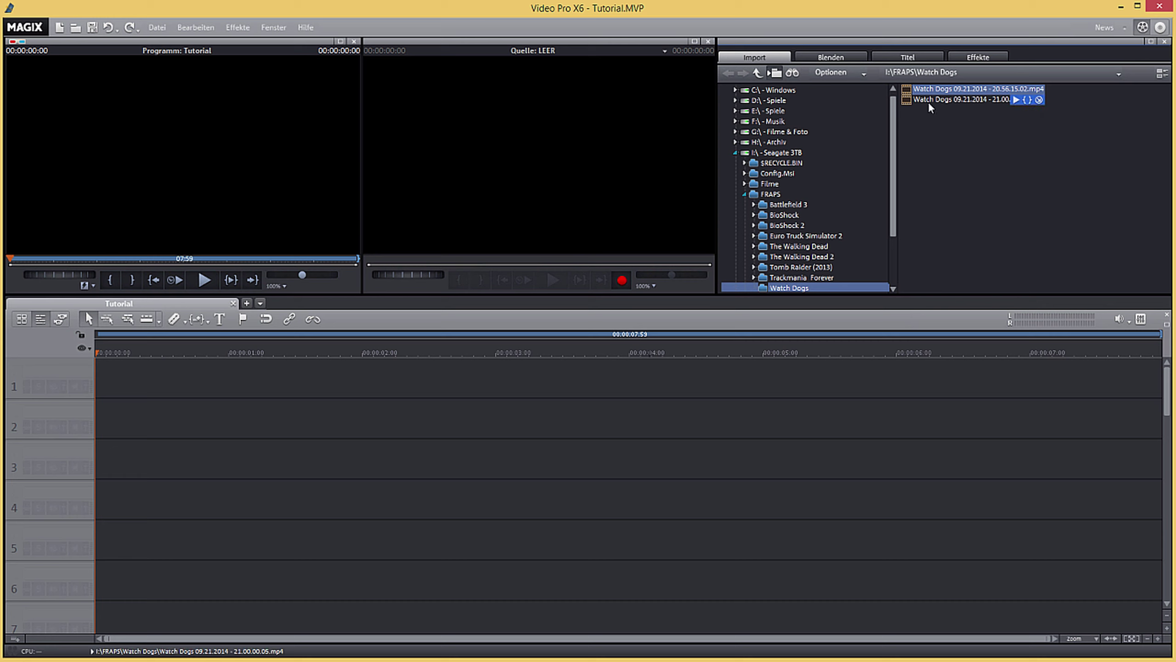
pyautogui.moveTo(932, 179); pyautogui.dragTo(317, 393)
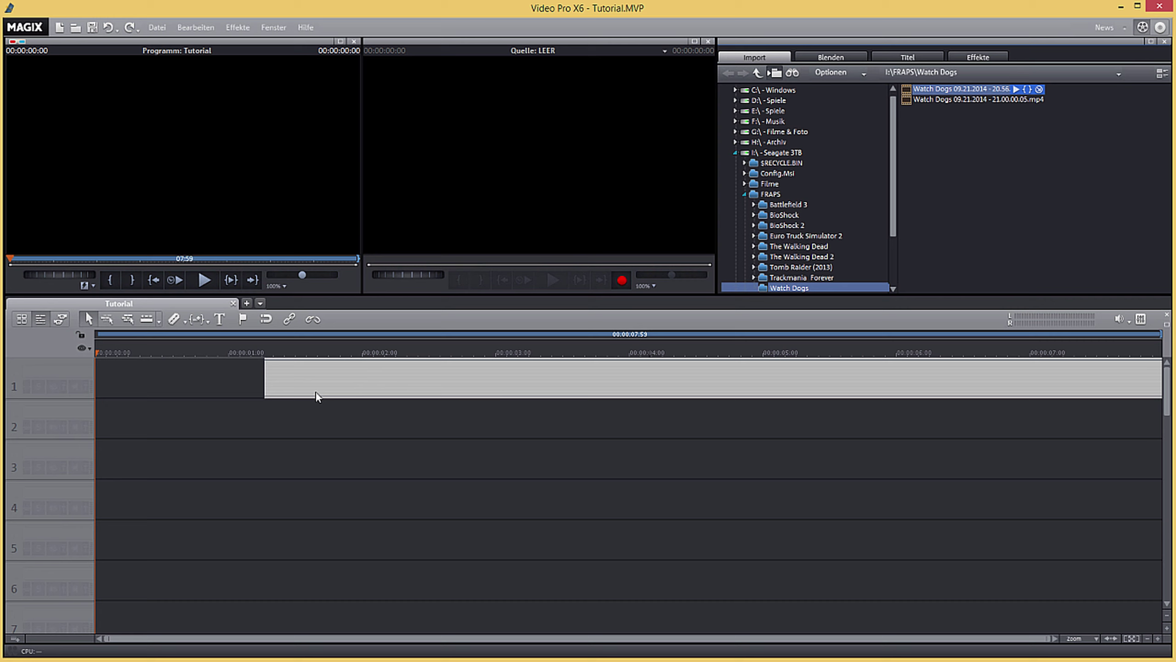
pyautogui.moveTo(316, 392); pyautogui.dragTo(146, 374)
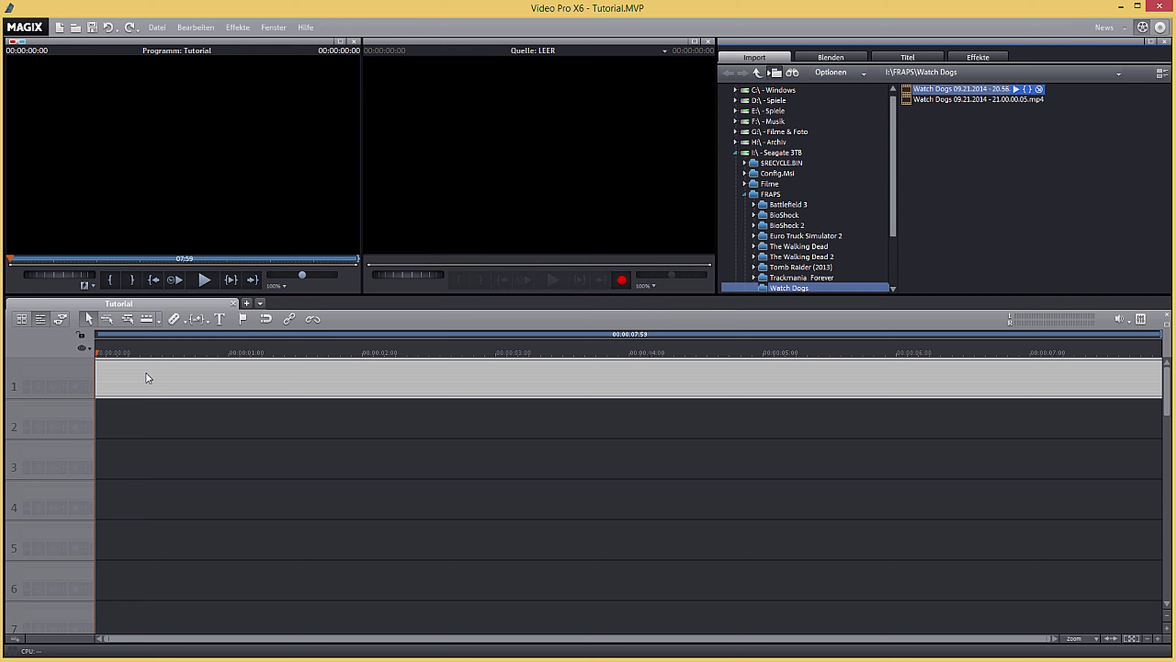
pyautogui.moveTo(149, 378); pyautogui.dragTo(148, 378)
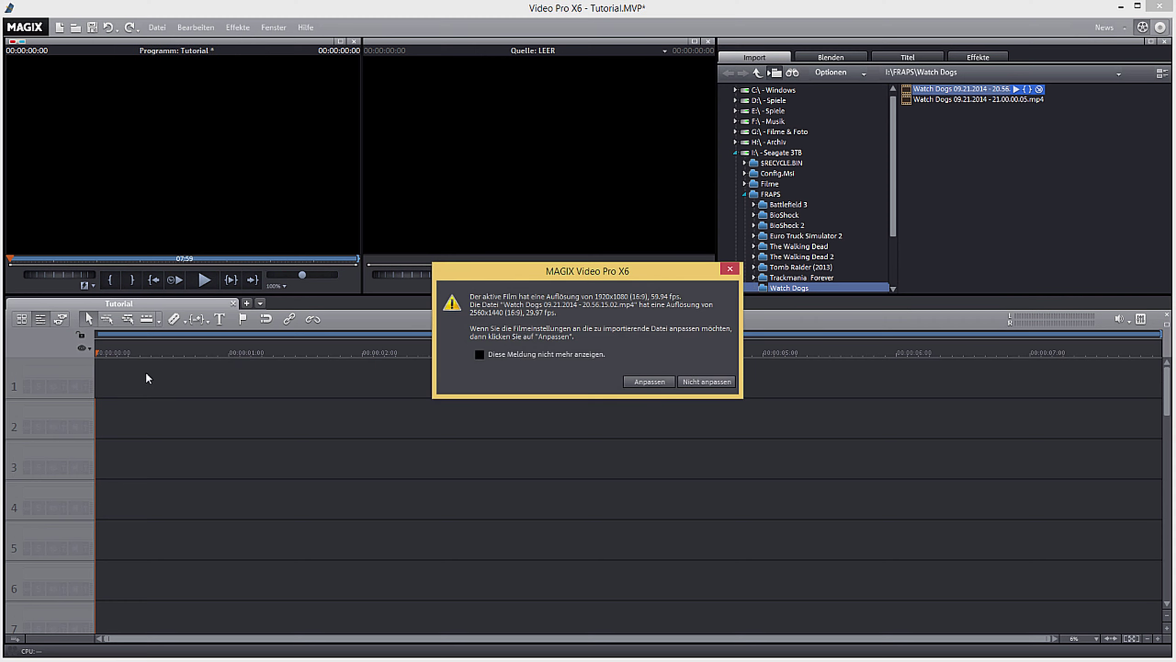
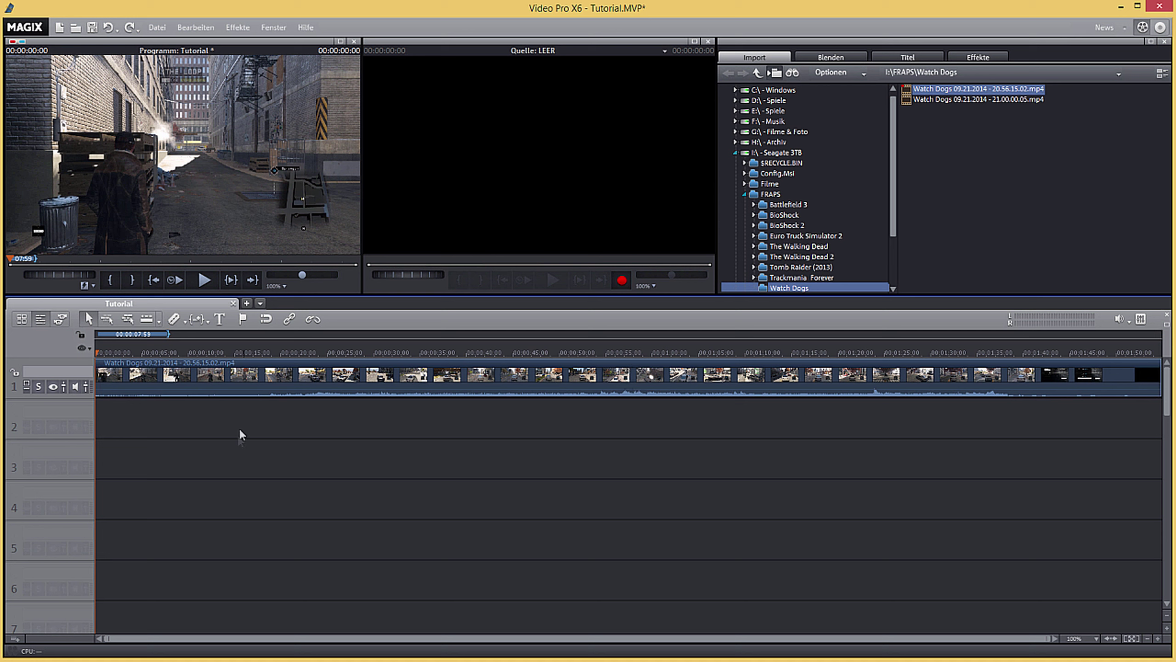
# Step: Select the clip on track 1 and examine the track's video and audio level faders
pyautogui.hotkey('ctrl', 'a')
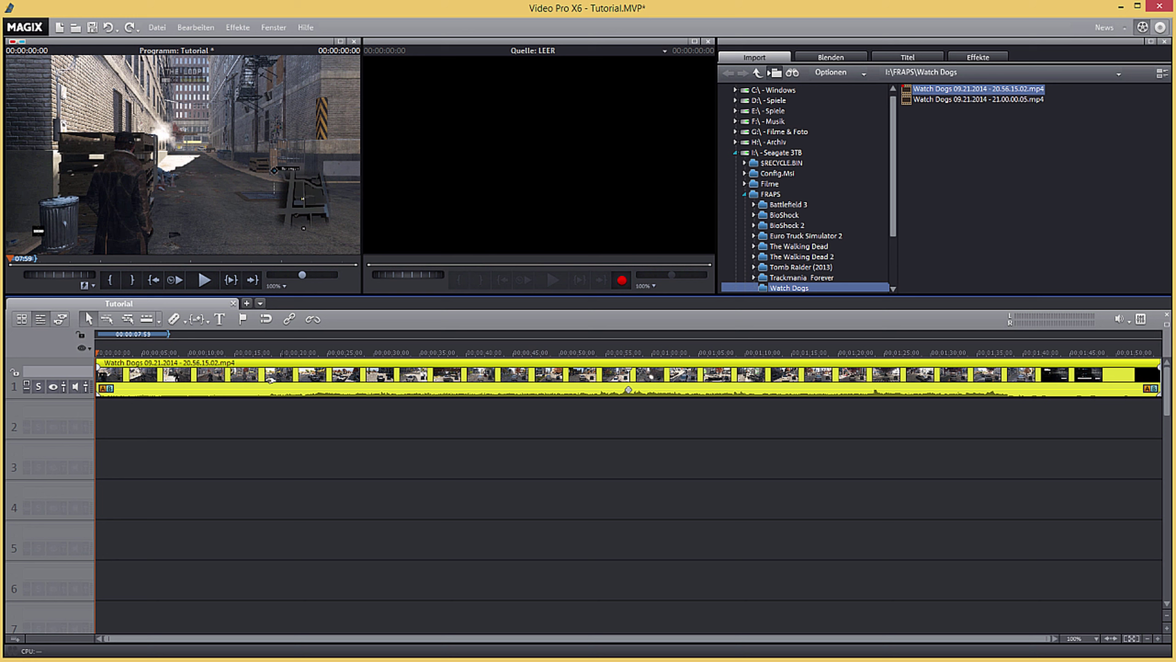
pyautogui.click(63, 386)
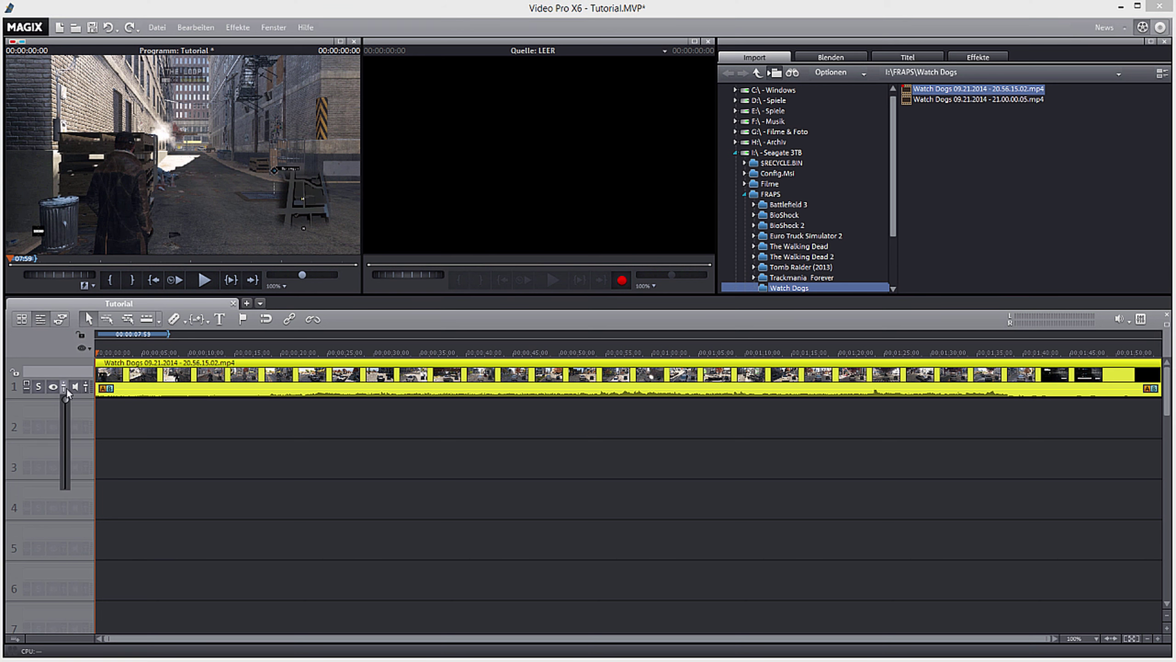
pyautogui.moveTo(66, 397); pyautogui.dragTo(85, 412)
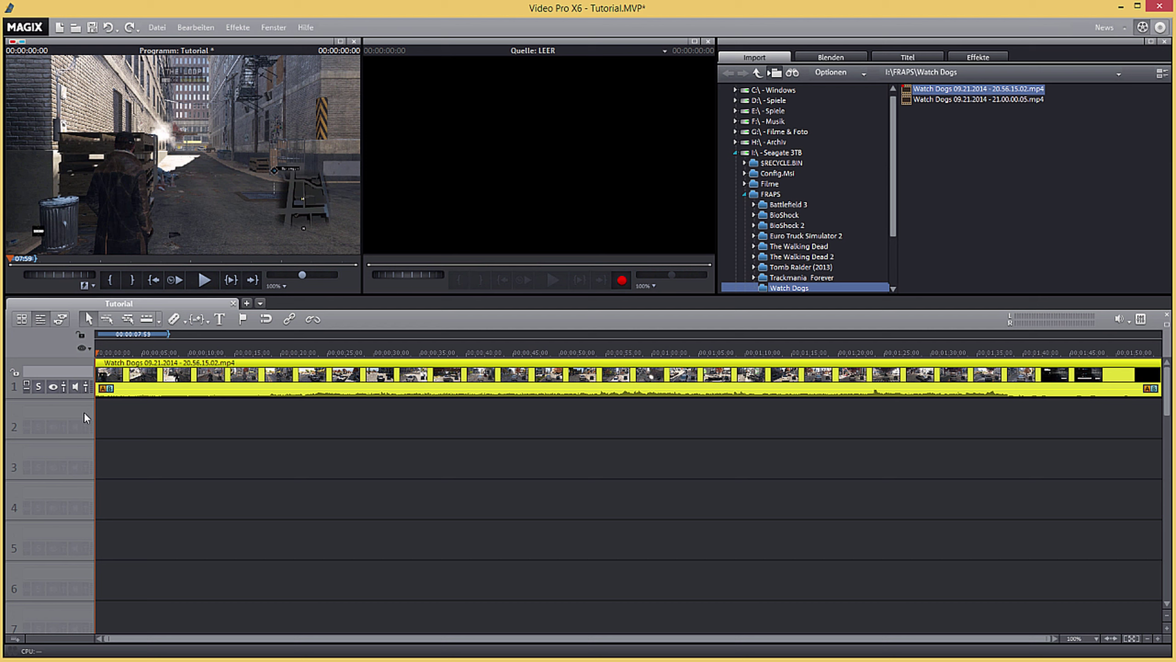
pyautogui.click(84, 388)
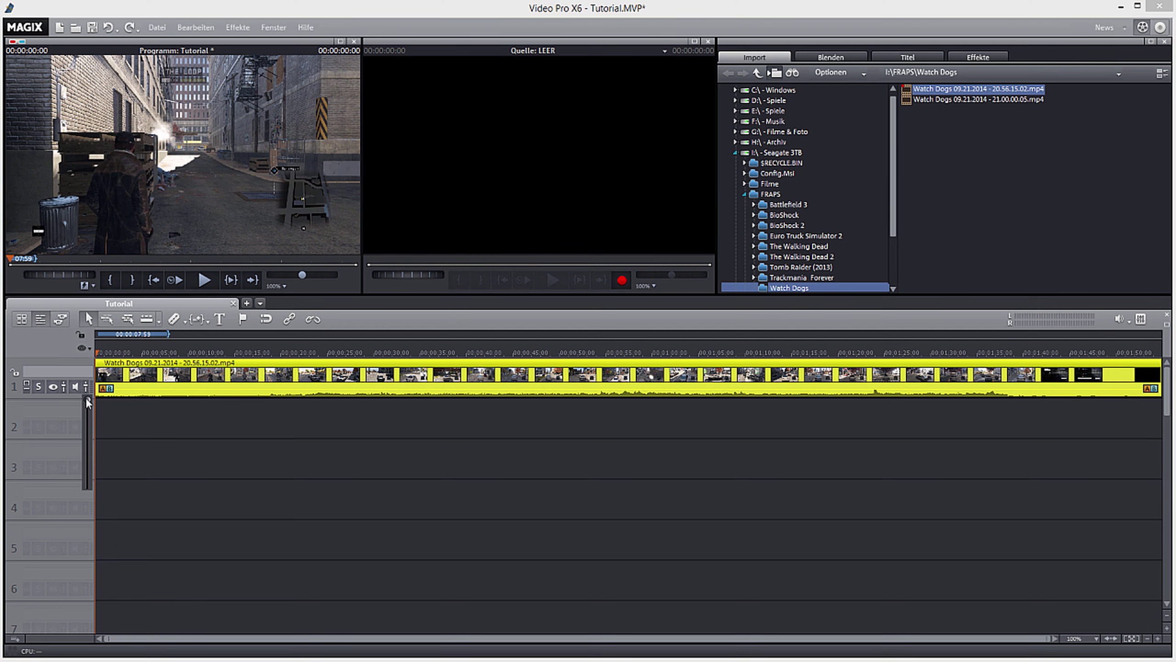
pyautogui.moveTo(84, 471); pyautogui.dragTo(87, 432)
pyautogui.click(151, 410)
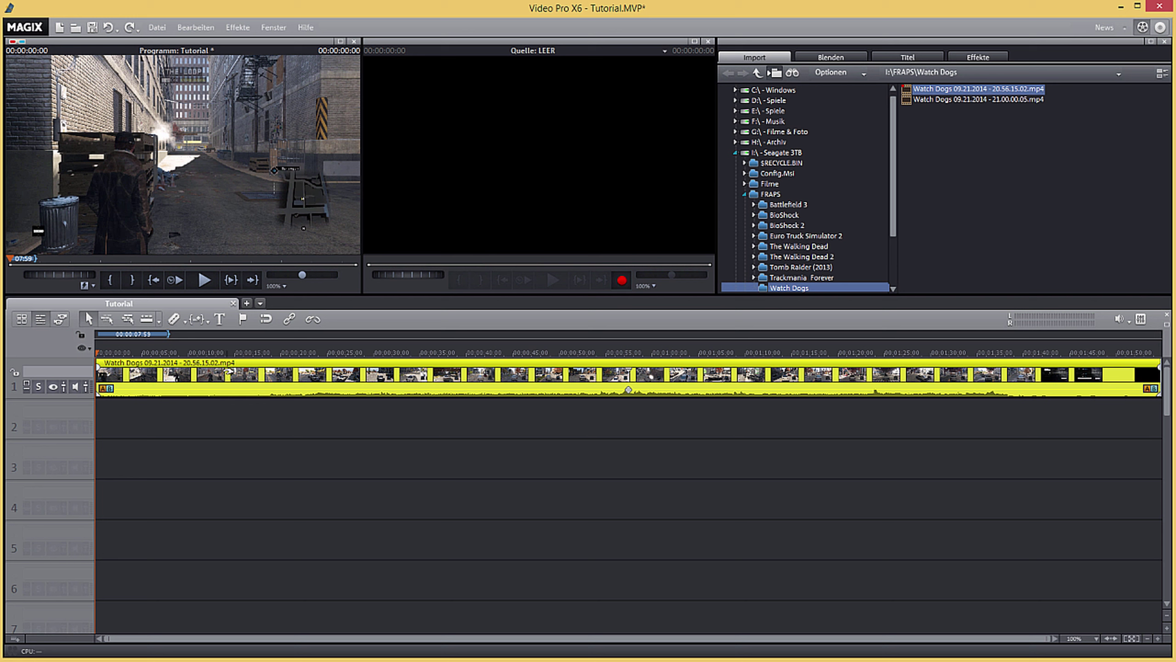
# Step: Put the video and audio of the Watch Dogs clip on separate tracks
pyautogui.rightClick(229, 372)
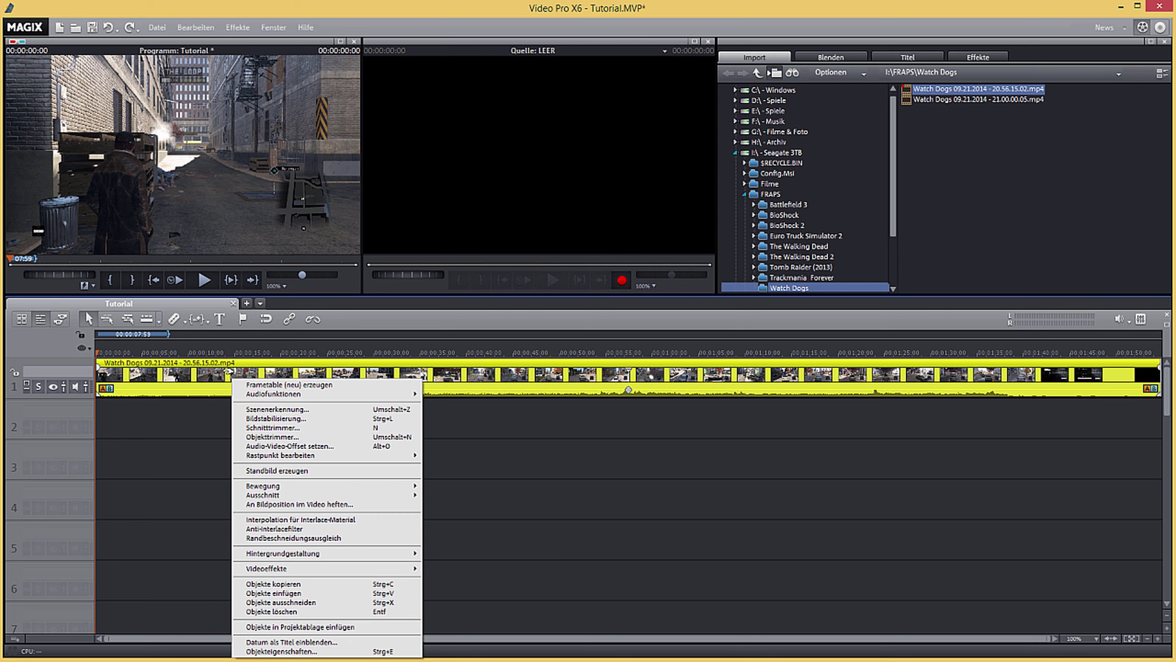
pyautogui.moveTo(329, 391)
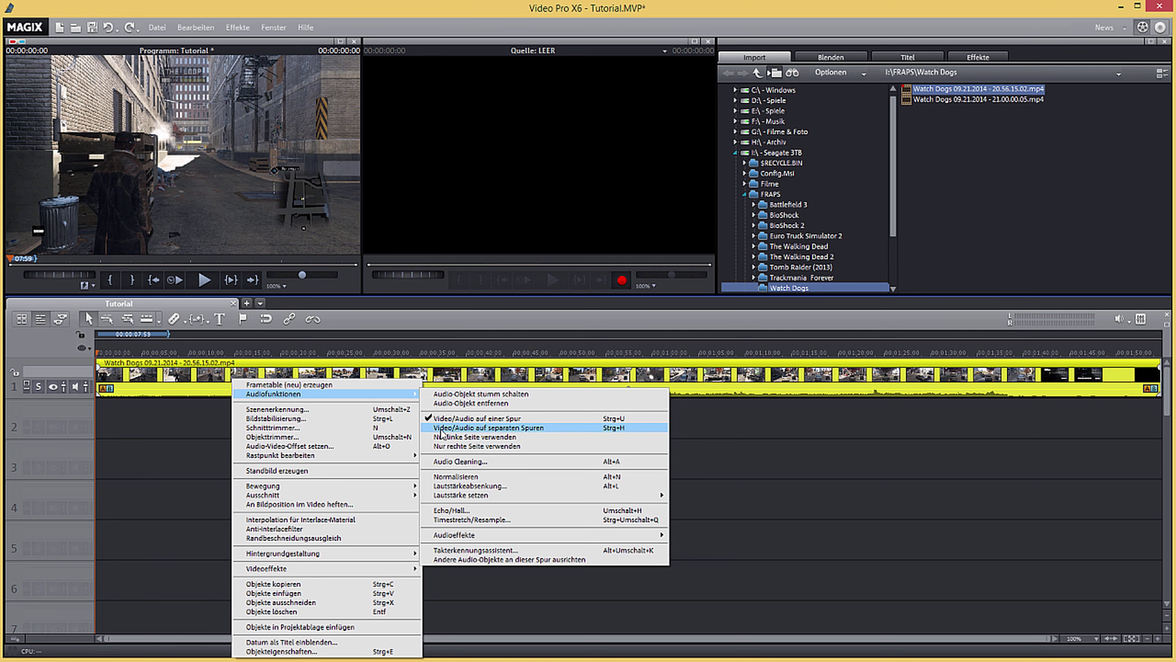
pyautogui.click(441, 429)
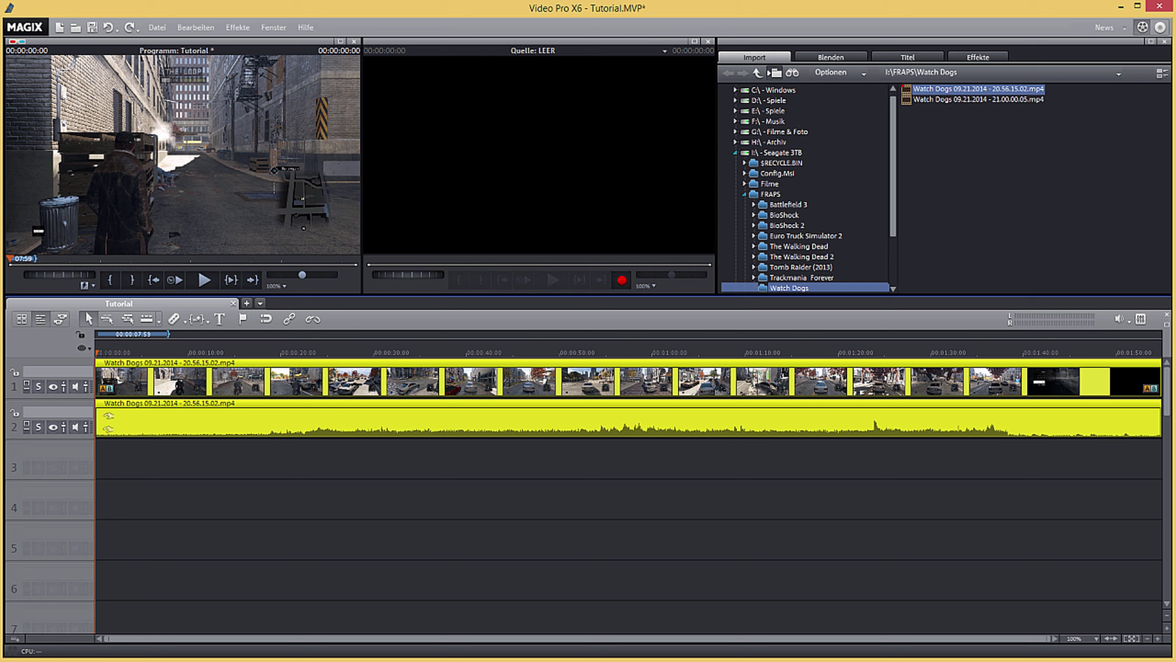
# Step: Split the Watch Dogs clip and its audio on tracks 1 and 2 at 00:00:18:44
pyautogui.click(108, 353)
pyautogui.click(141, 353)
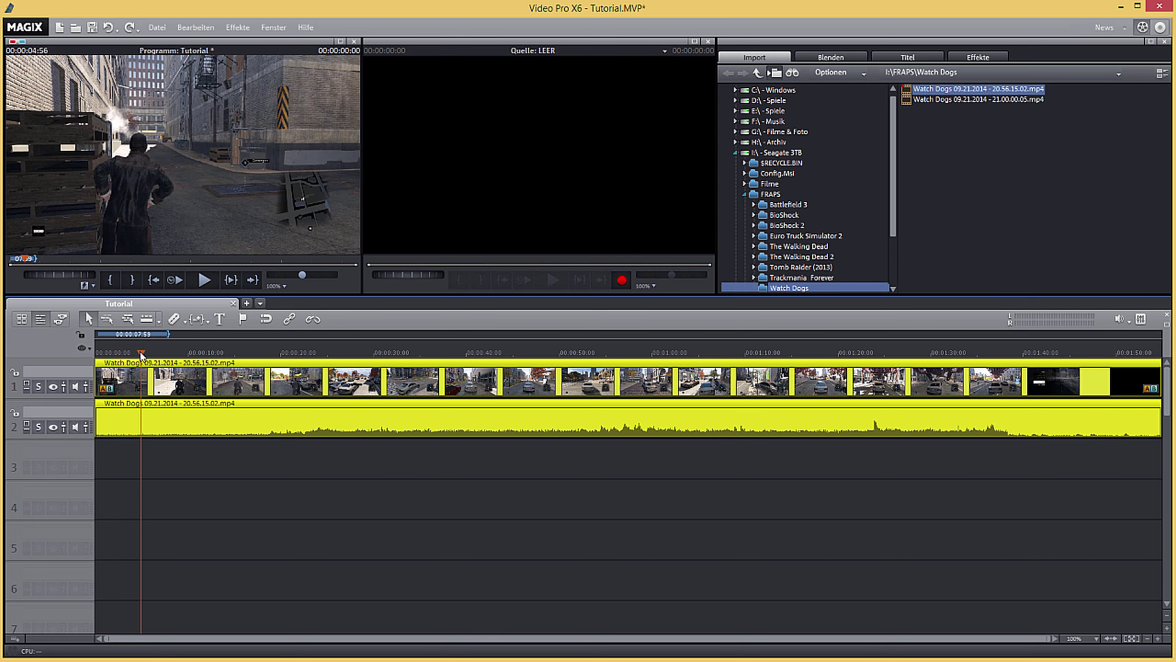
pyautogui.moveTo(141, 353); pyautogui.dragTo(270, 354)
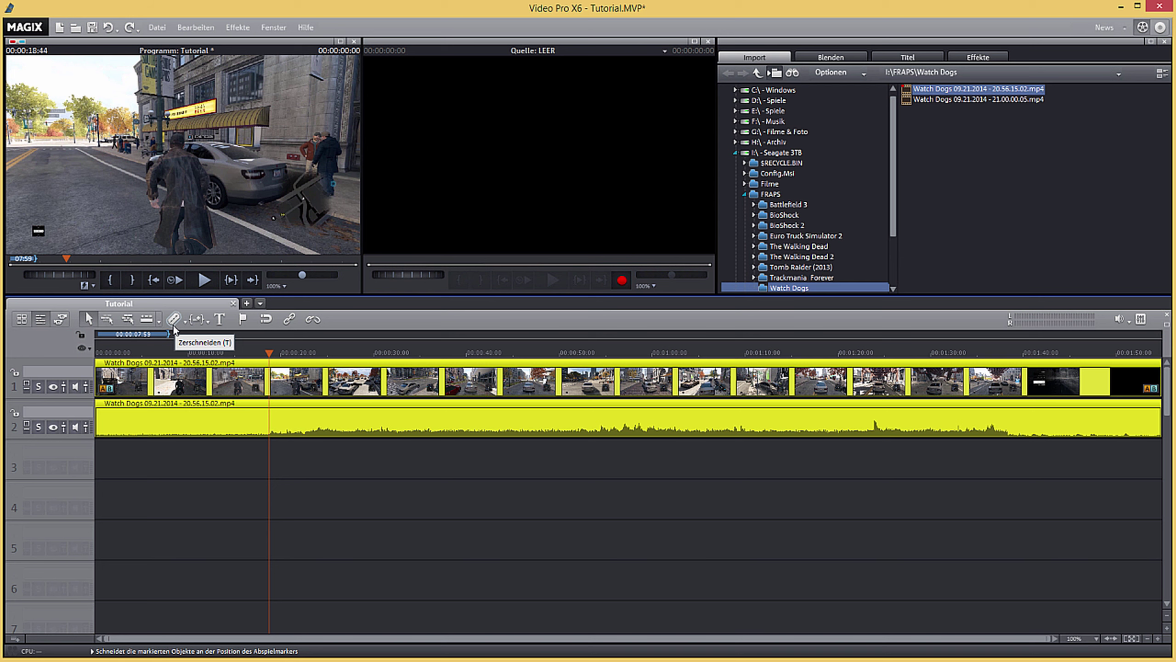
pyautogui.click(174, 326)
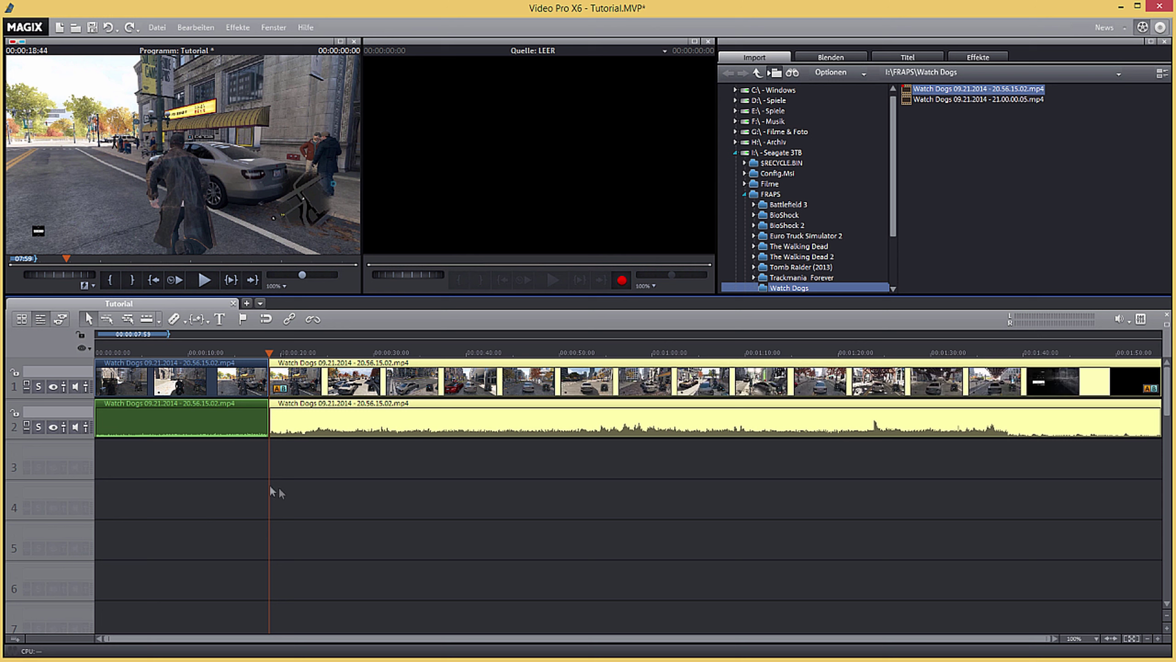
# Step: Pull the second part of the clip away from the first and move it to tracks 3 and 4, overlapping the first part in time
pyautogui.moveTo(322, 394); pyautogui.dragTo(421, 395)
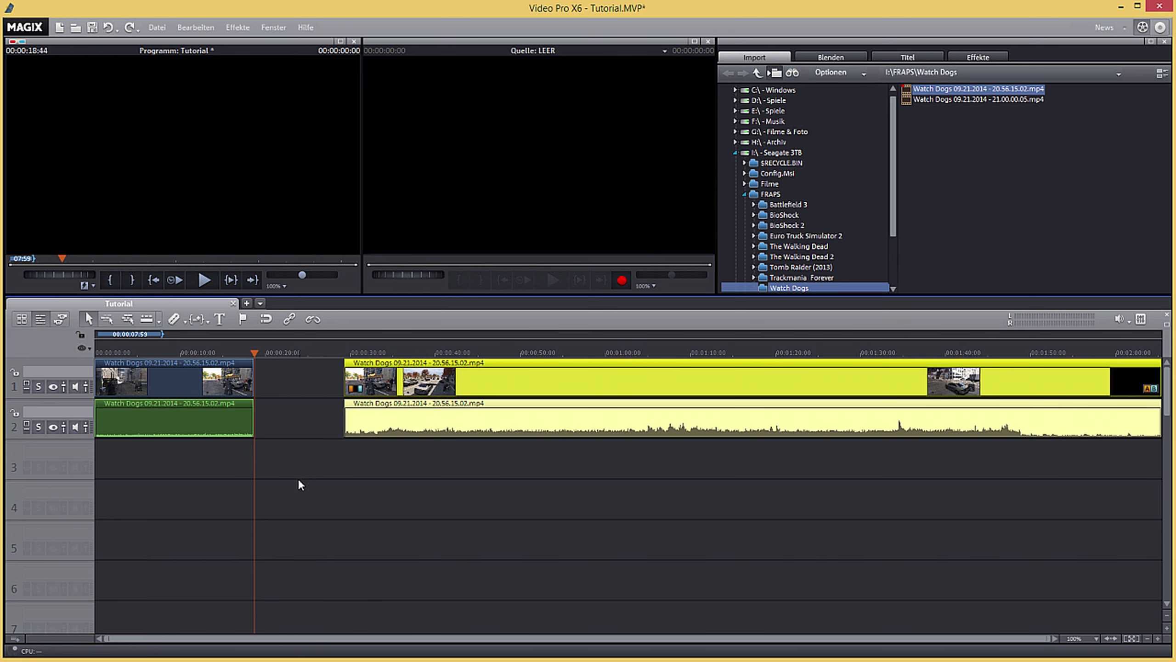
pyautogui.moveTo(201, 383)
pyautogui.mouseDown()
pyautogui.moveTo(228, 384)
pyautogui.moveTo(201, 383)
pyautogui.mouseUp()
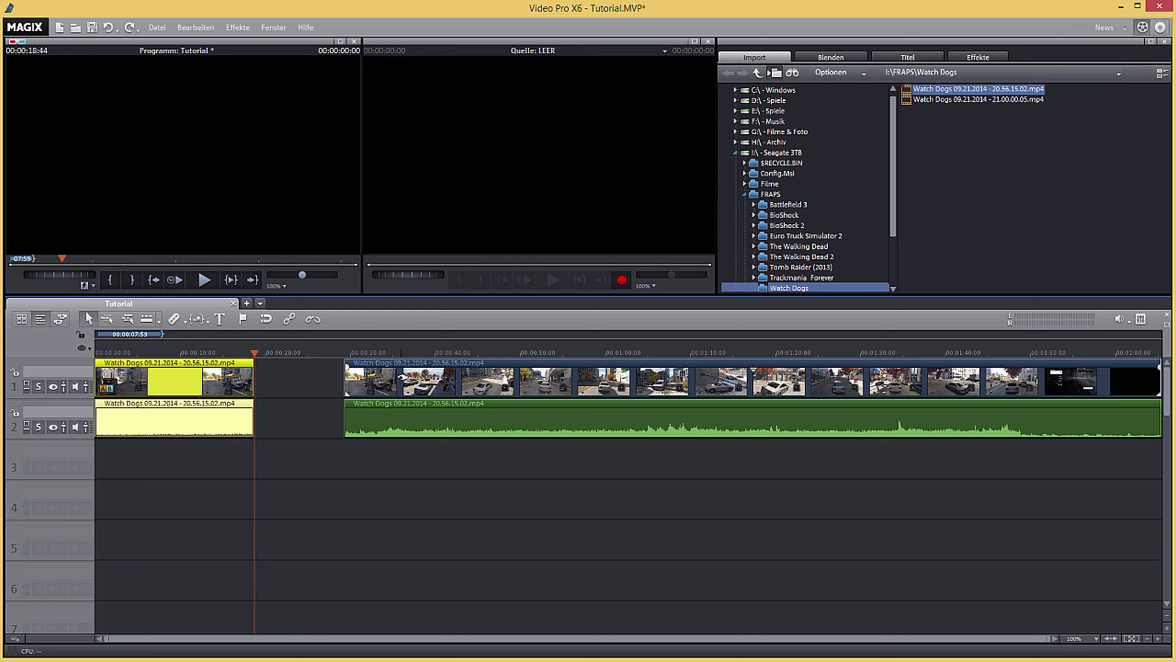
pyautogui.click(388, 414)
pyautogui.moveTo(389, 414); pyautogui.dragTo(246, 501)
pyautogui.click(227, 563)
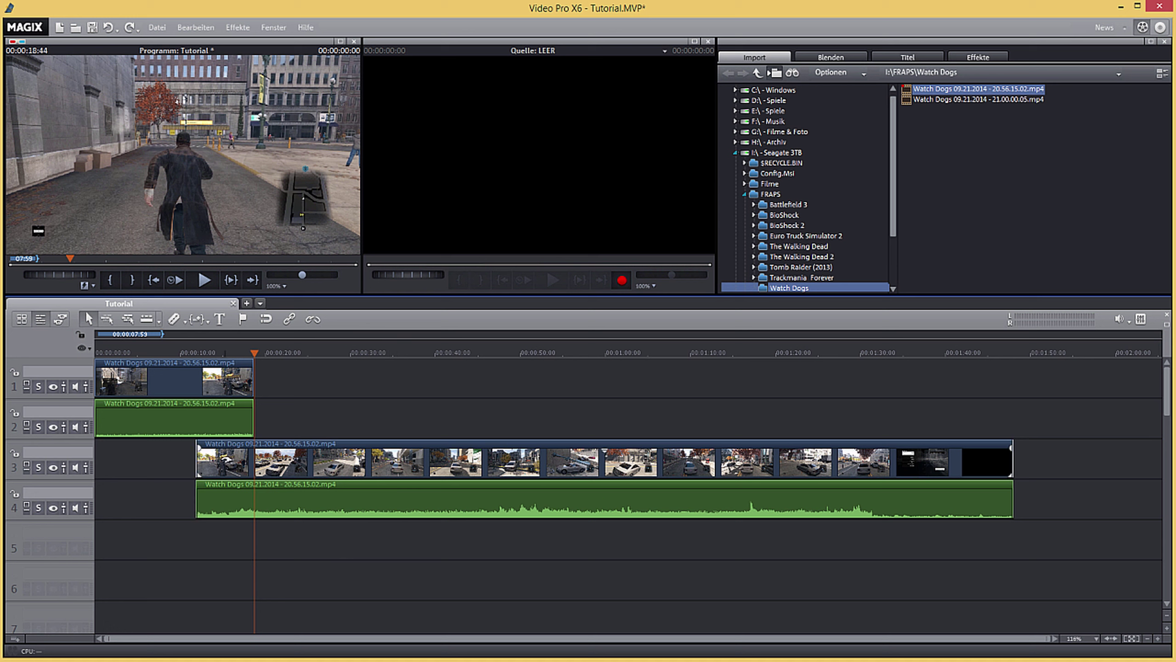
# Step: With no clip selected, split the clips on all four tracks at 00:00:16:07 and undo the split
pyautogui.click(231, 385)
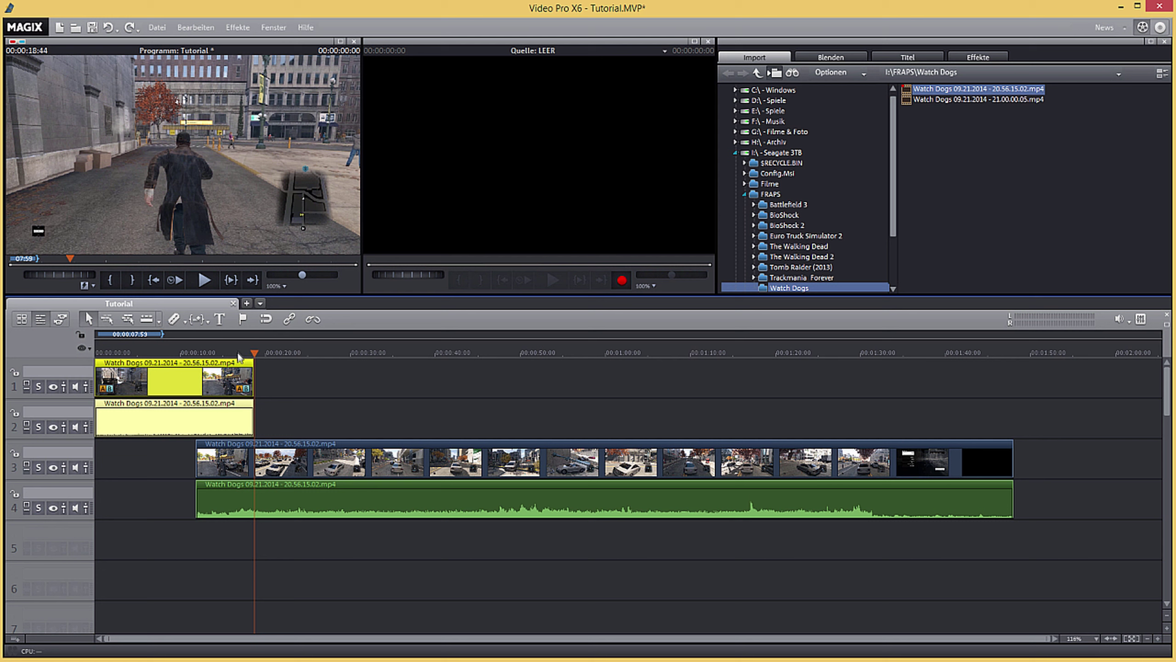
pyautogui.moveTo(255, 352); pyautogui.dragTo(233, 355)
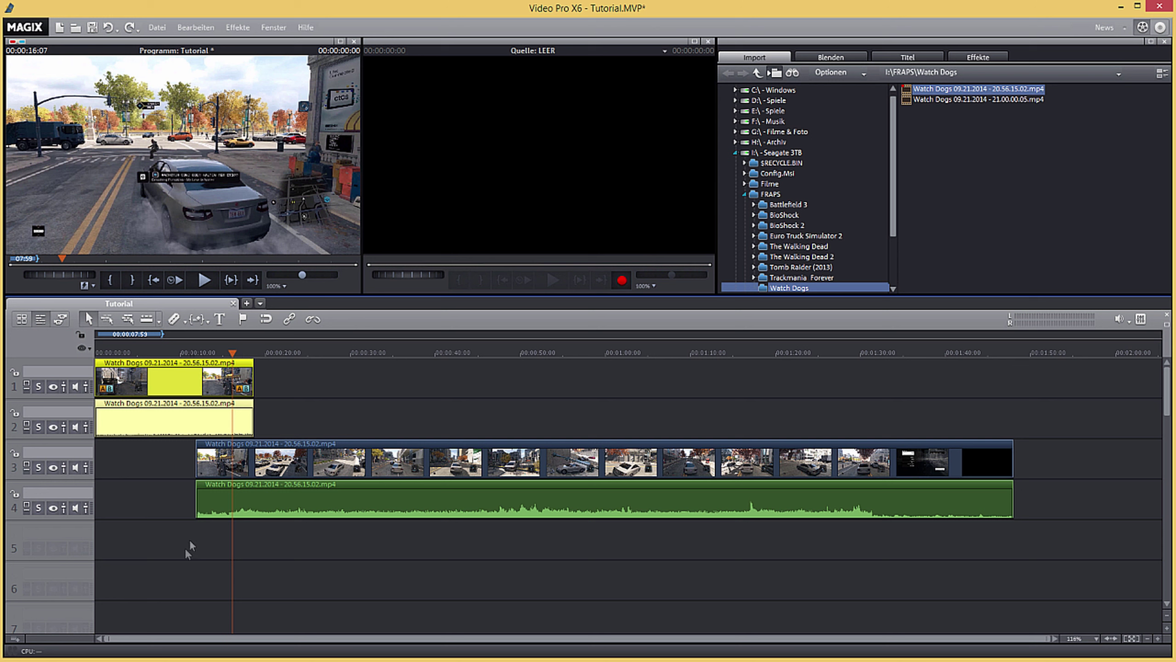
pyautogui.click(191, 540)
pyautogui.click(175, 321)
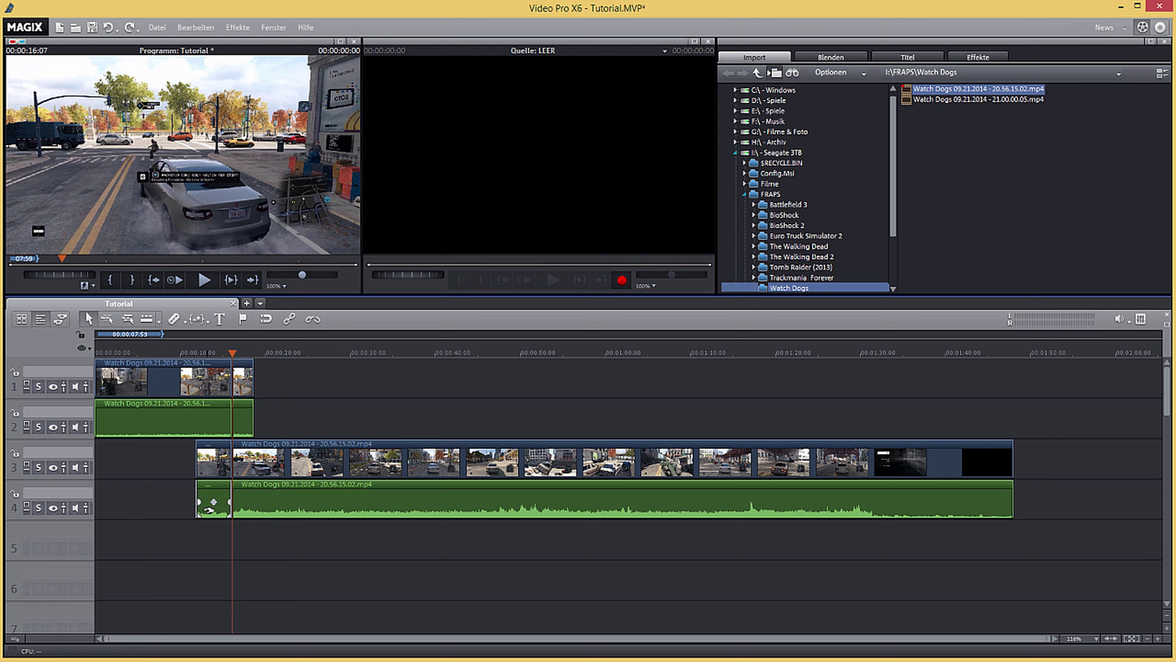
pyautogui.click(108, 28)
pyautogui.click(141, 485)
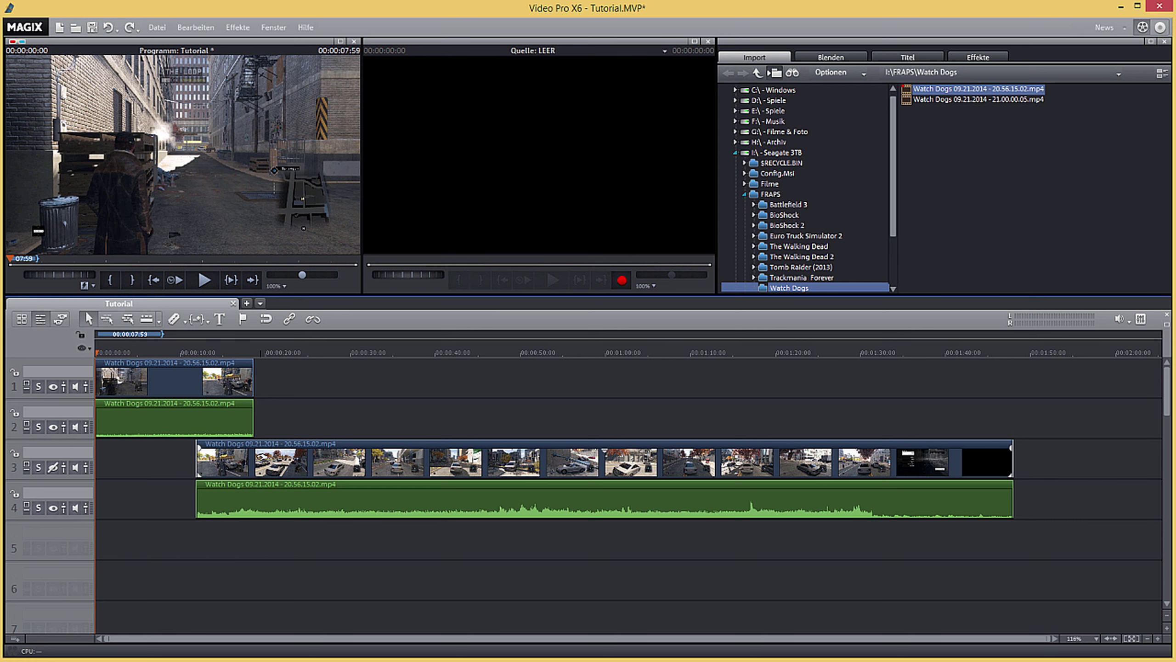
# Step: Move the second part back onto tracks 1 and 2 directly behind the first part and split it at 00:00:51:13
pyautogui.moveTo(256, 456); pyautogui.dragTo(284, 386)
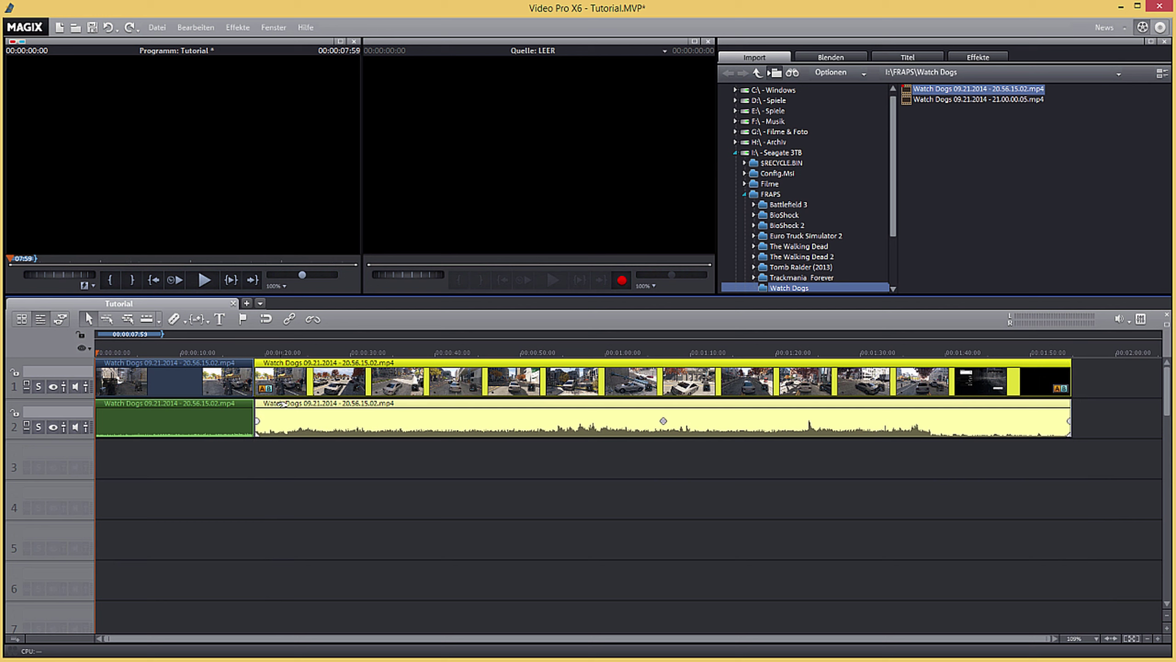
pyautogui.moveTo(385, 356); pyautogui.dragTo(501, 399)
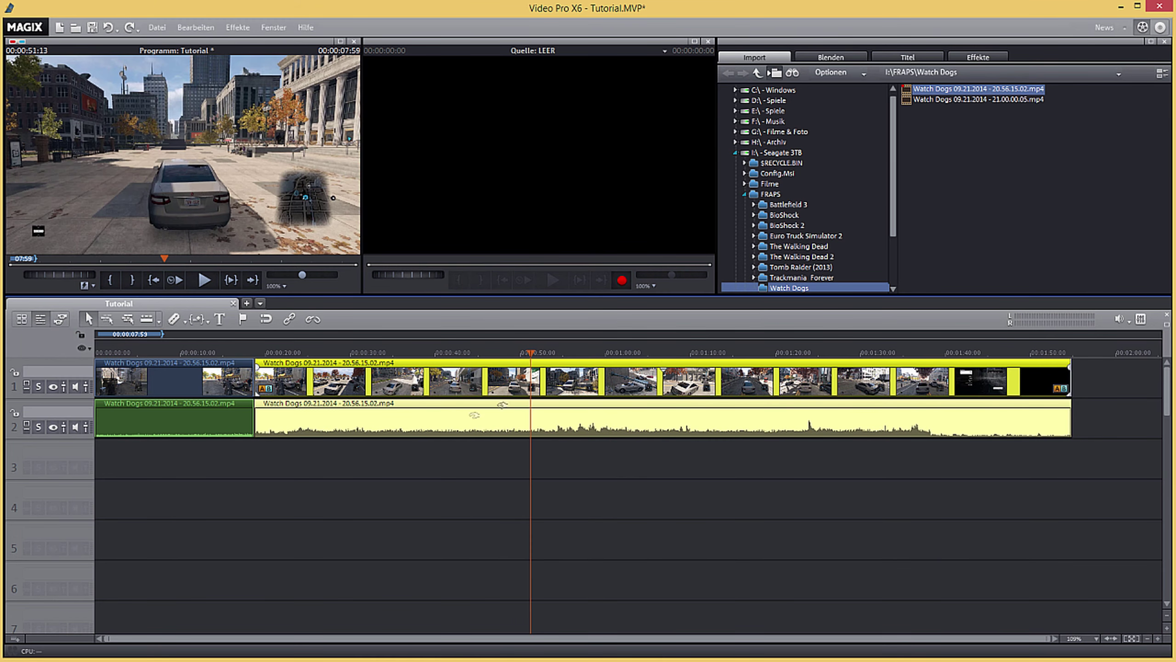
pyautogui.click(177, 324)
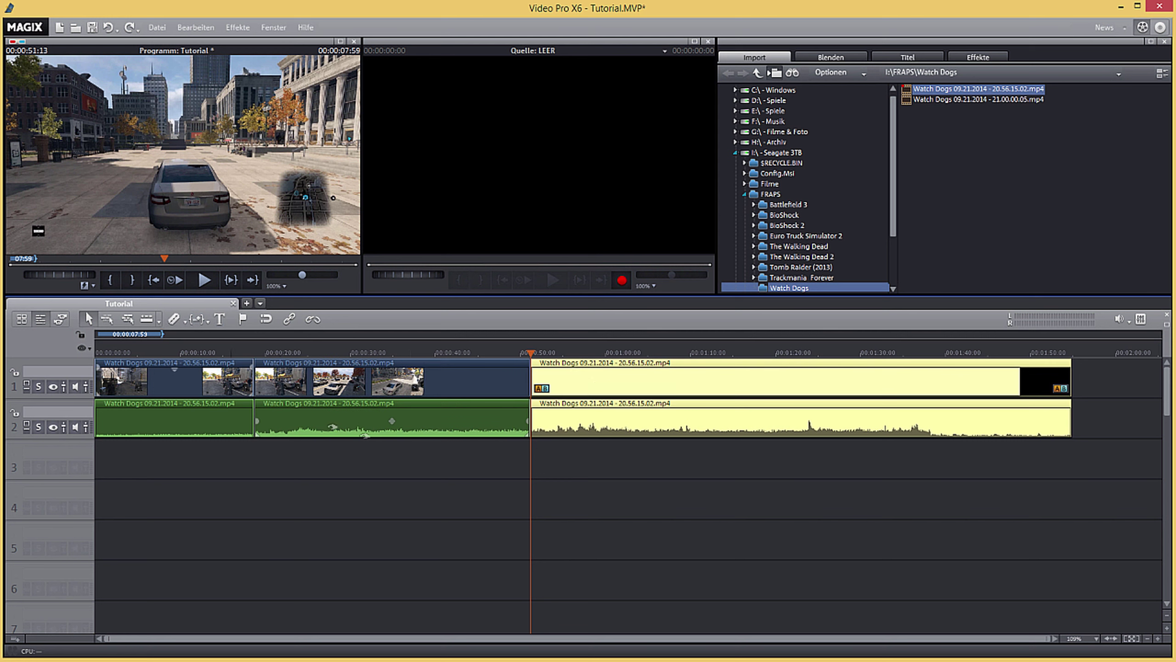
# Step: Delete the middle part of the clip with its audio and move the last part directly against the first part
pyautogui.click(325, 384)
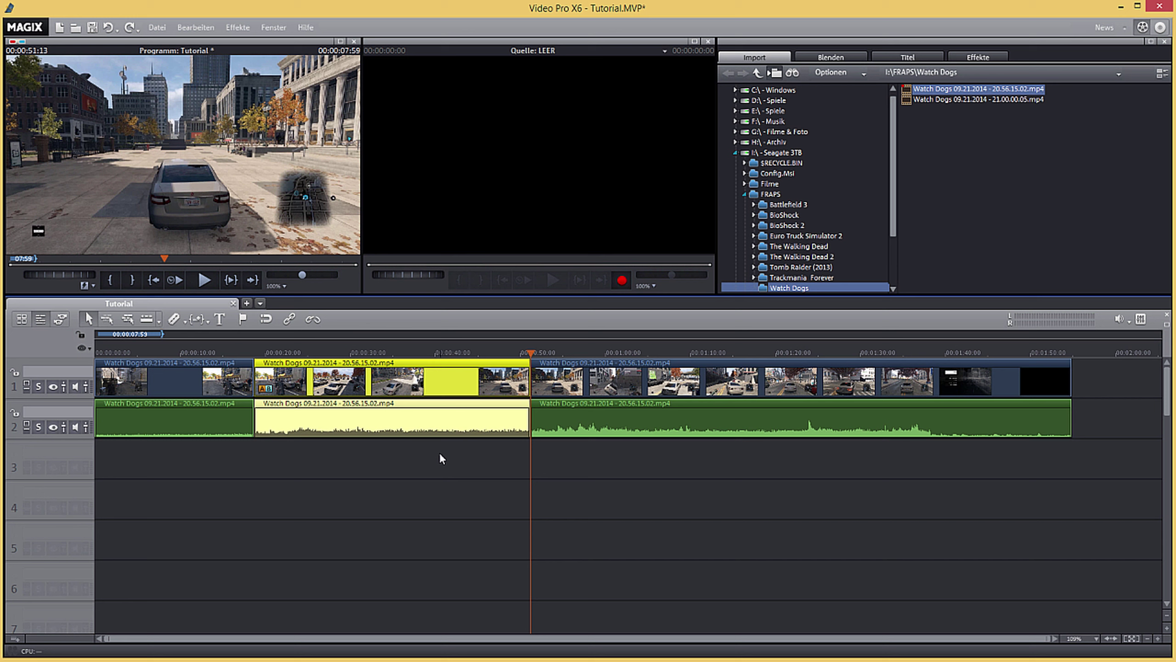
pyautogui.press('Delete')
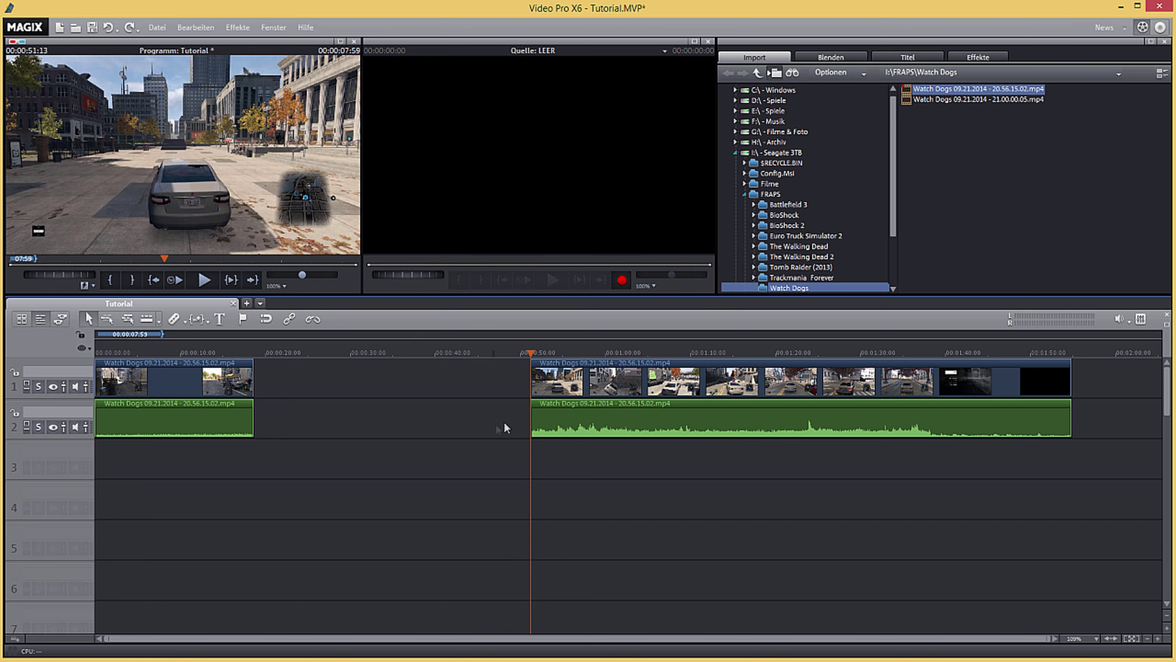
pyautogui.moveTo(561, 382); pyautogui.dragTo(283, 382)
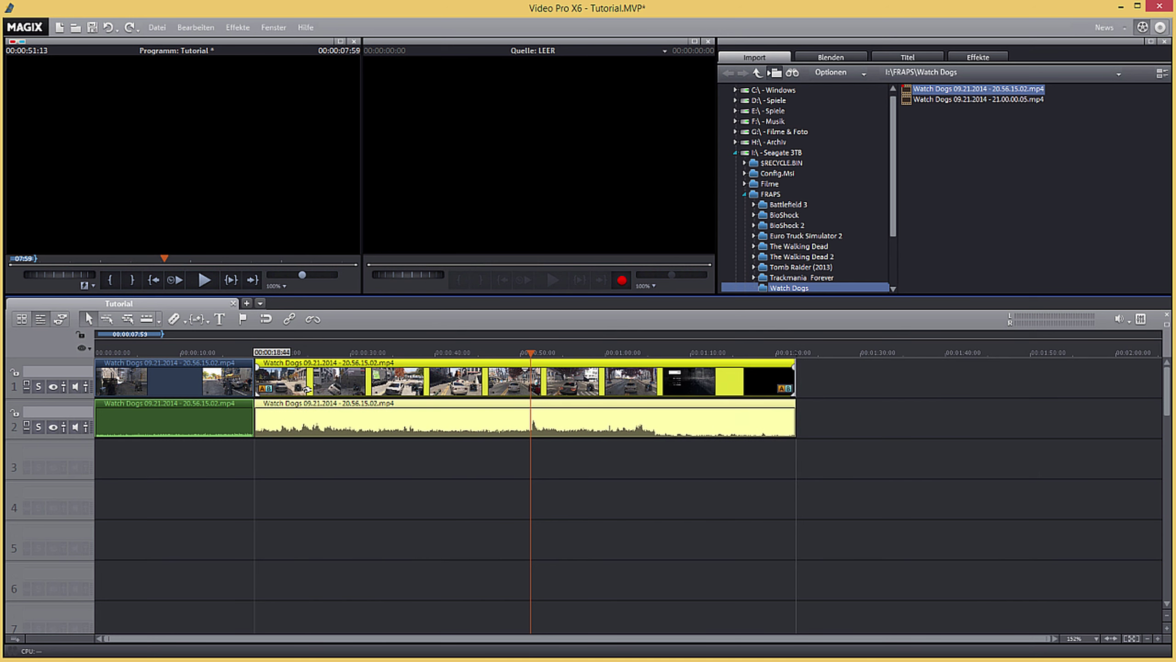
pyautogui.click(282, 491)
# Step: Play back the hard cut between the two clip parts from 00:00:17:17 and examine the volume fader of track 2
pyautogui.click(241, 351)
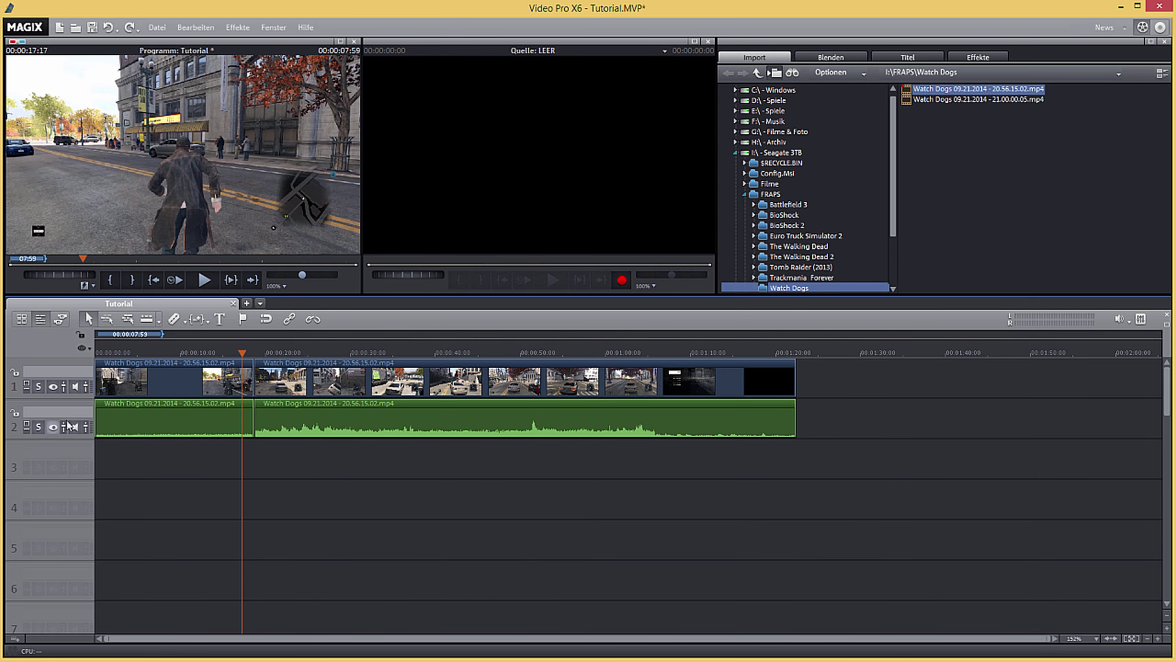
pyautogui.click(87, 426)
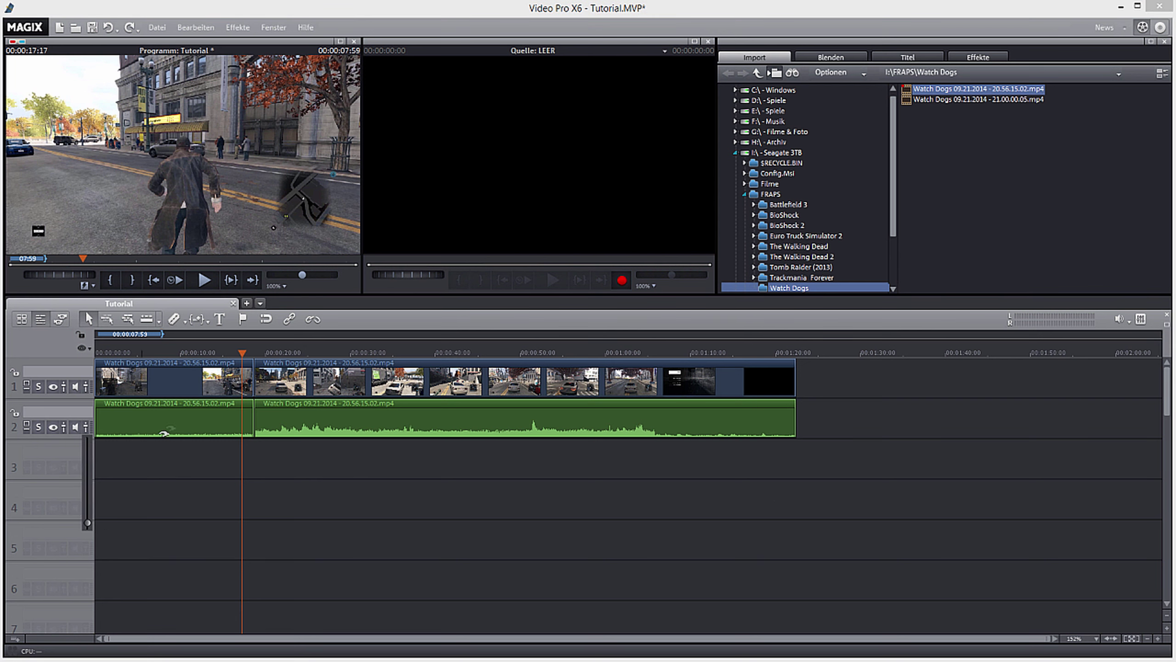
pyautogui.click(206, 477)
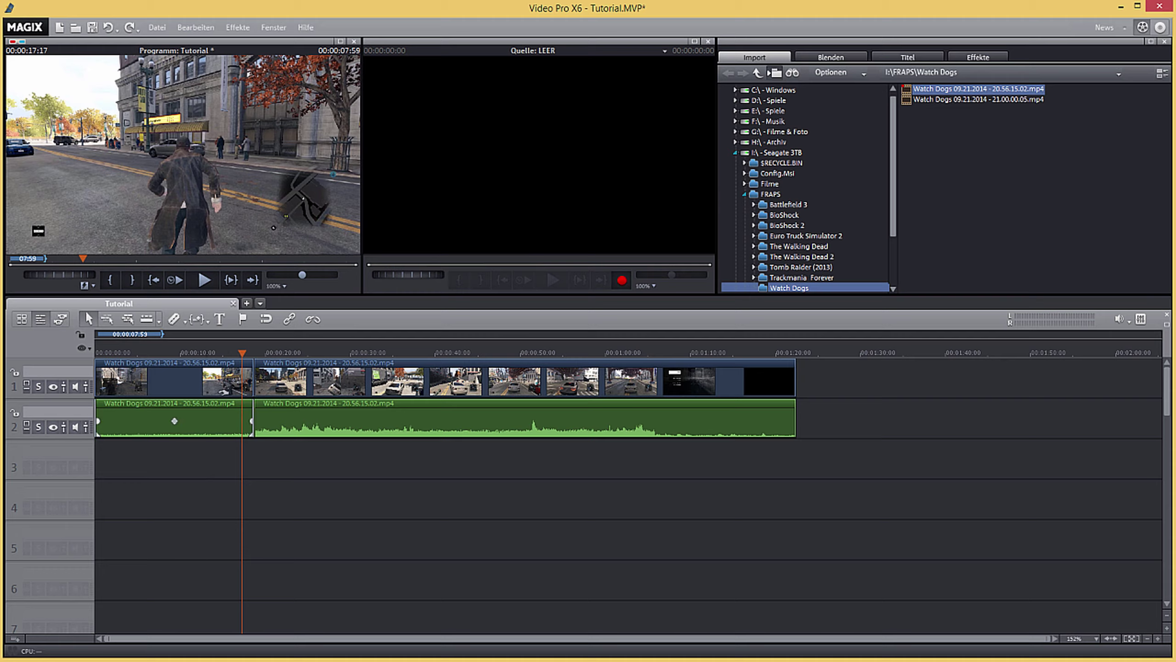
pyautogui.press('space')
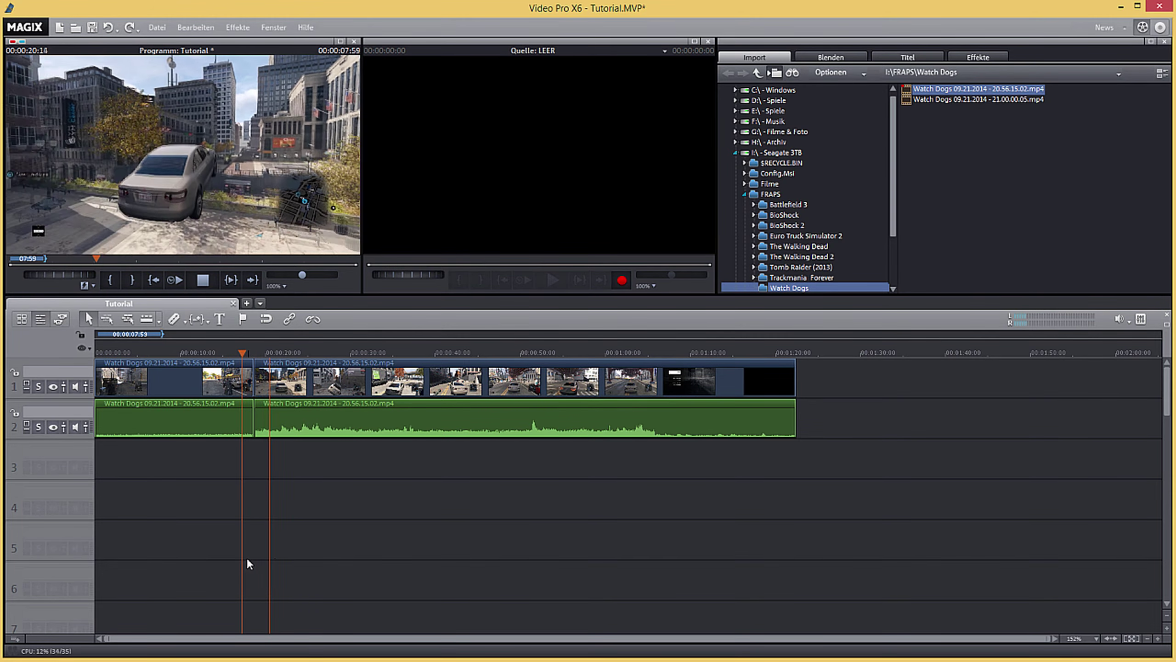
pyautogui.press('space')
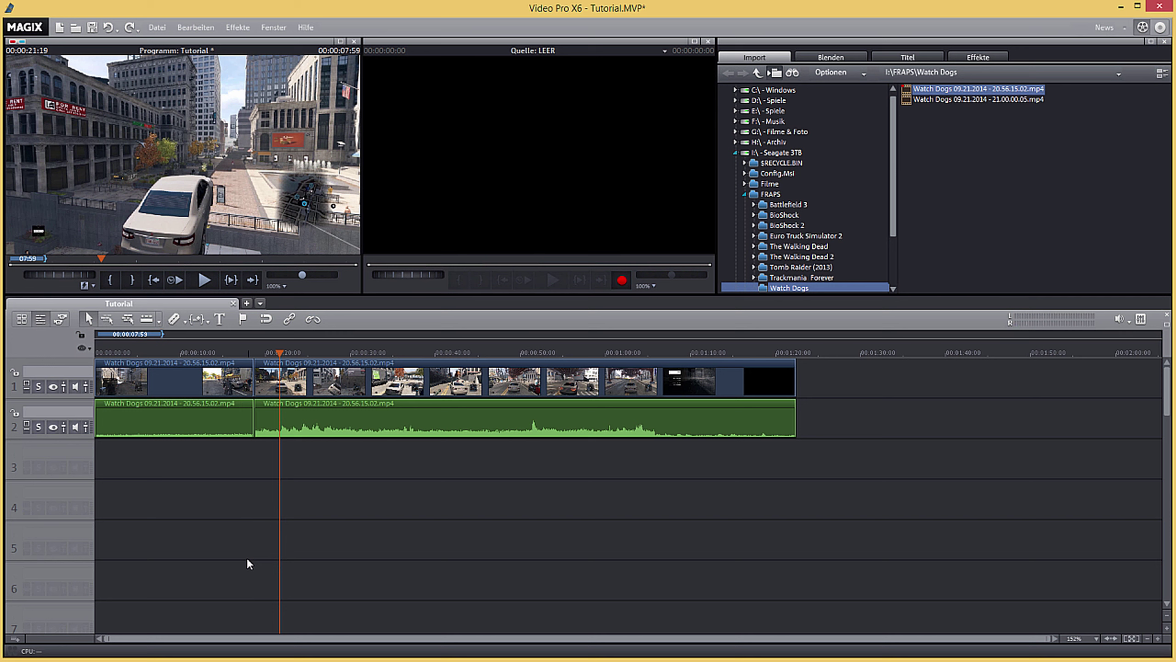
# Step: Overlap the second part slightly with the end of the first to create a crossfade, and play back the transition from 00:00:17:00
pyautogui.moveTo(291, 414)
pyautogui.moveTo(283, 385)
pyautogui.moveTo(283, 385); pyautogui.dragTo(272, 389)
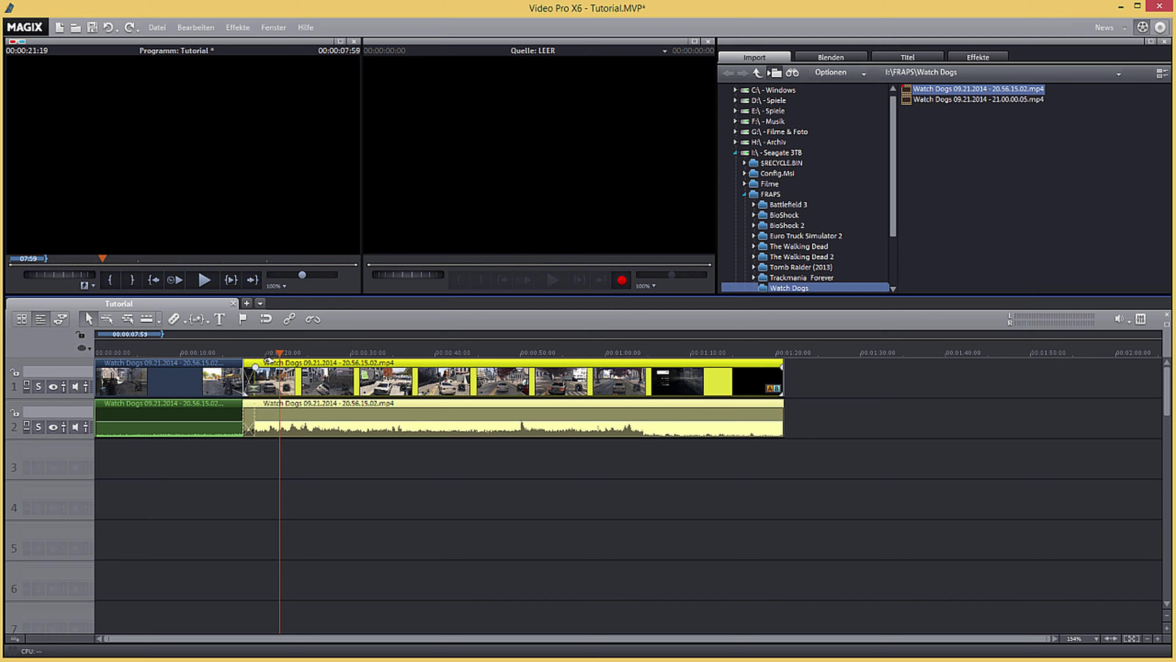
pyautogui.click(238, 349)
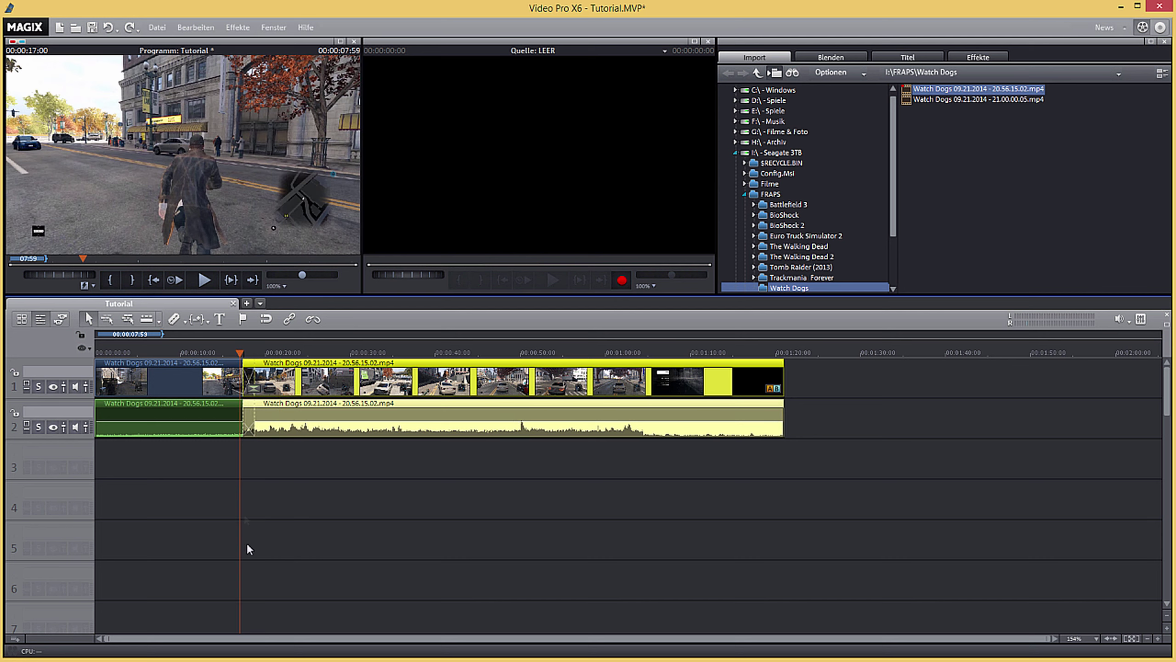
pyautogui.press('space')
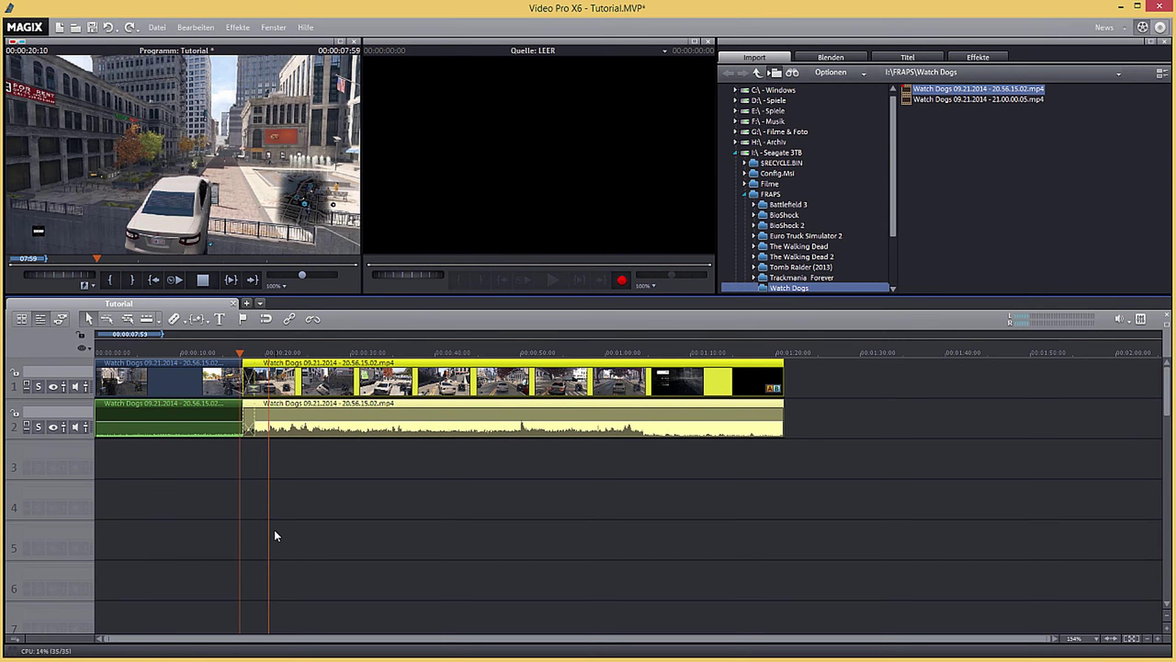
pyautogui.press('space')
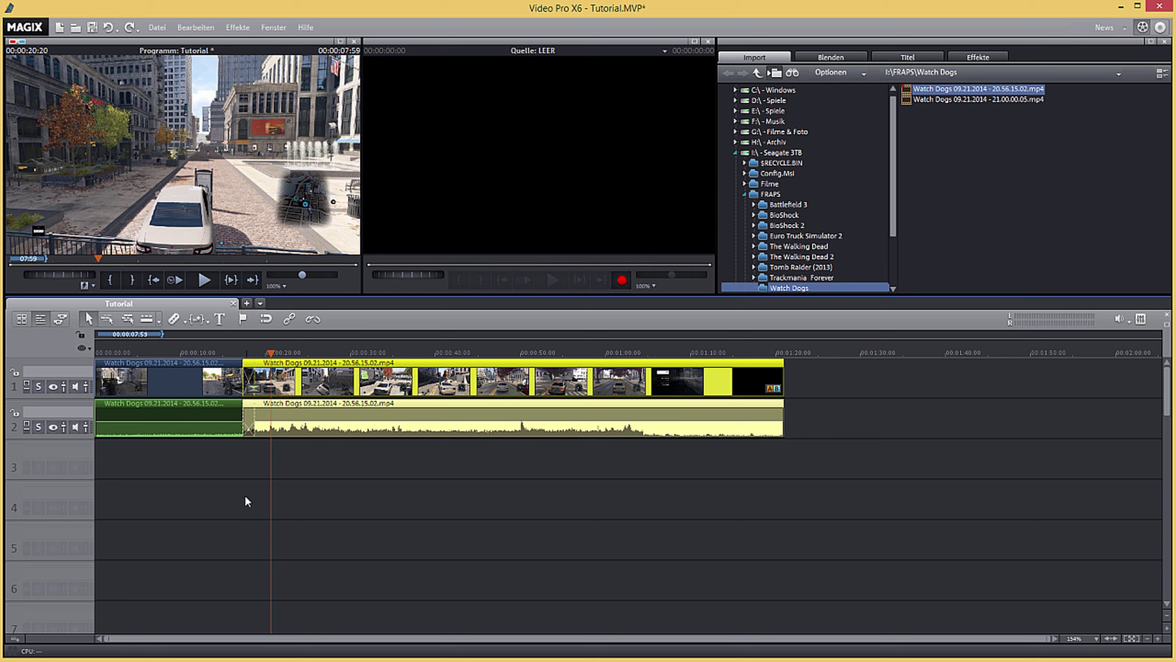
# Step: Add a fade-in at the start of the first clip part and play it back from the beginning of the timeline
pyautogui.moveTo(156, 417)
pyautogui.moveTo(168, 389)
pyautogui.moveTo(96, 366); pyautogui.dragTo(131, 367)
pyautogui.press('Home')
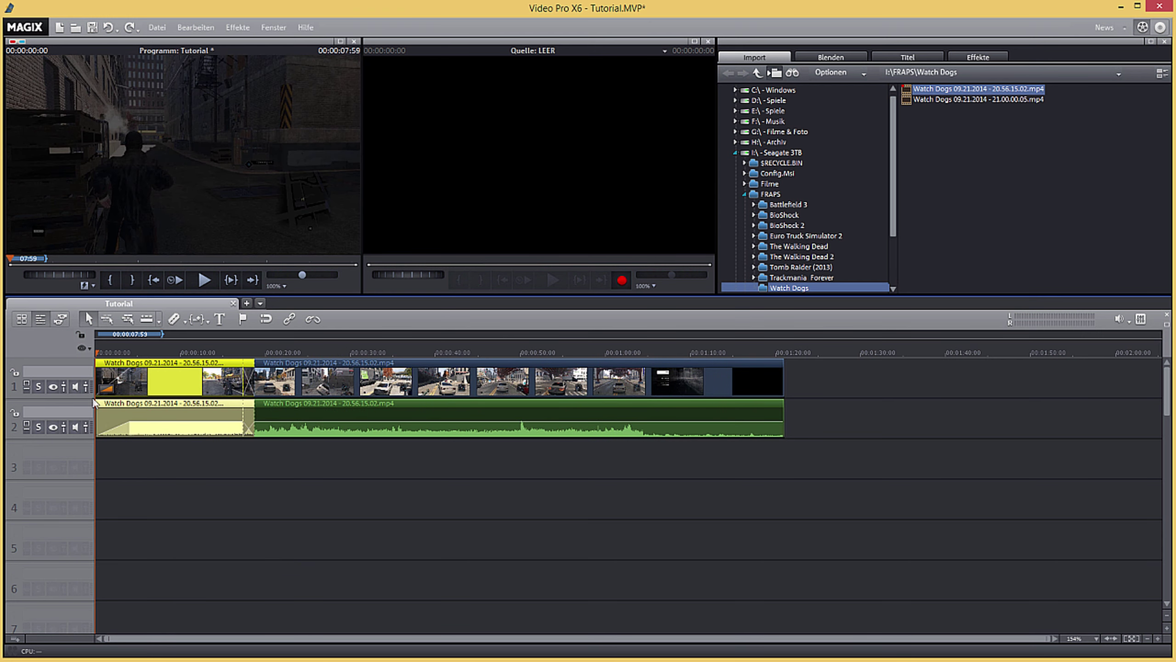
pyautogui.press('space')
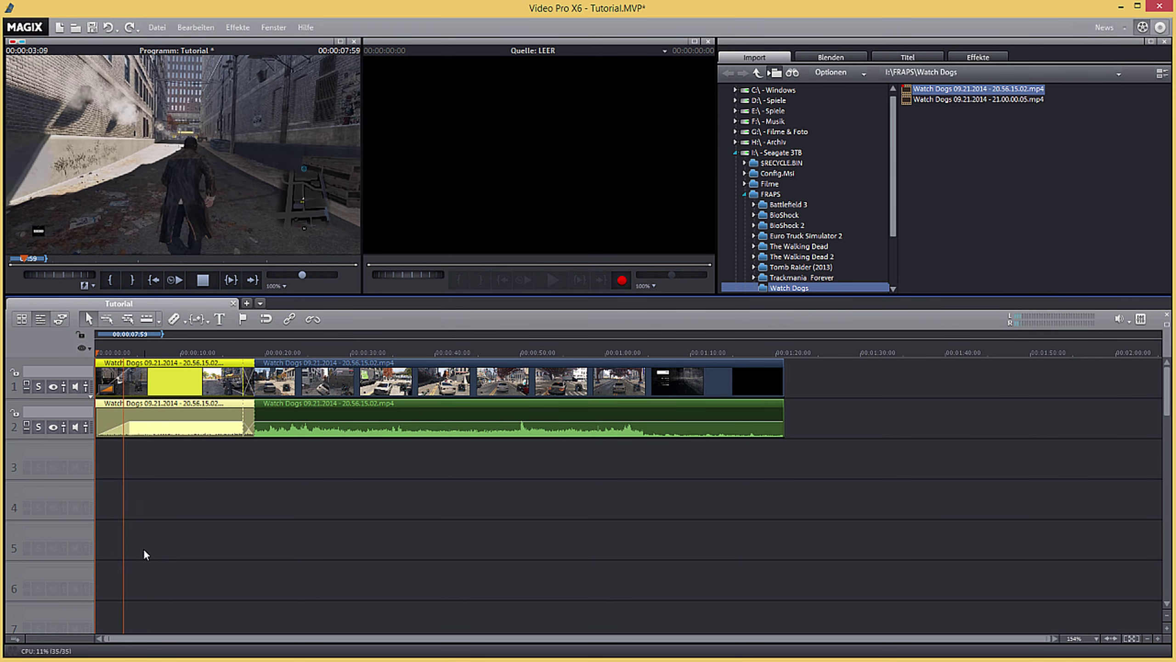
pyautogui.press('space')
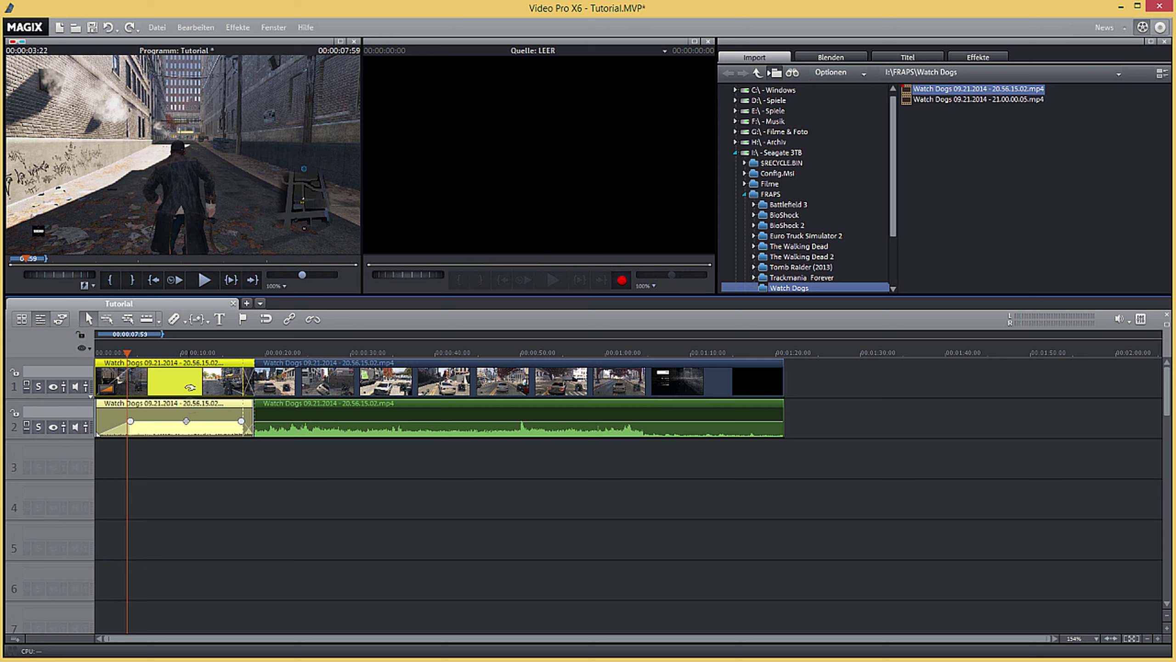
# Step: Try out the first part's video brightness handle by darkening and restoring the picture, and check the audio object's volume handle
pyautogui.moveTo(184, 366); pyautogui.dragTo(182, 390)
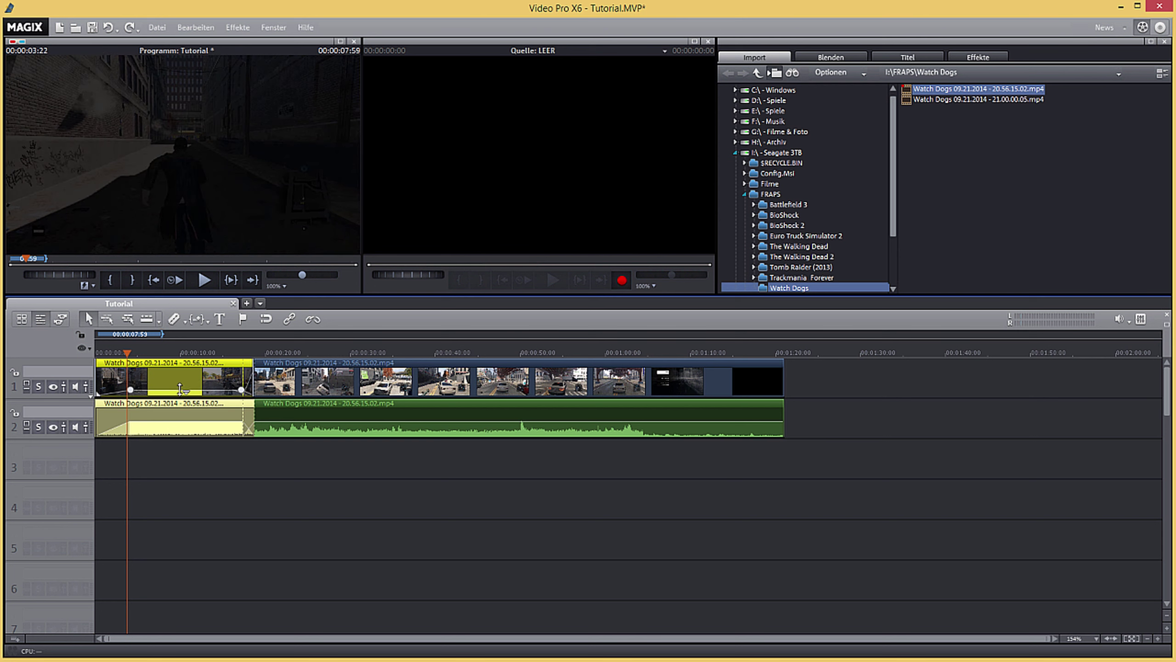
pyautogui.moveTo(182, 390); pyautogui.dragTo(182, 367)
pyautogui.moveTo(183, 421)
pyautogui.mouseDown()
pyautogui.moveTo(183, 440)
pyautogui.moveTo(184, 421)
pyautogui.mouseUp()
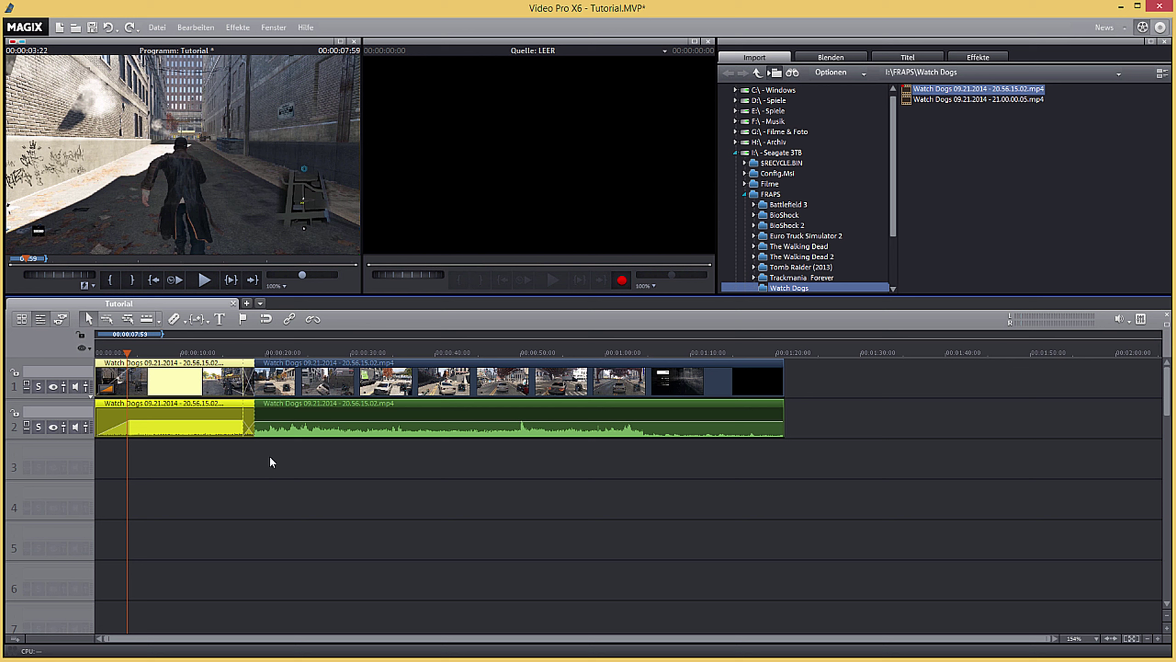
pyautogui.moveTo(186, 420)
# Step: Split the second clip part and its audio on tracks 1 and 2 at 00:00:43:43
pyautogui.moveTo(404, 350); pyautogui.dragTo(467, 361)
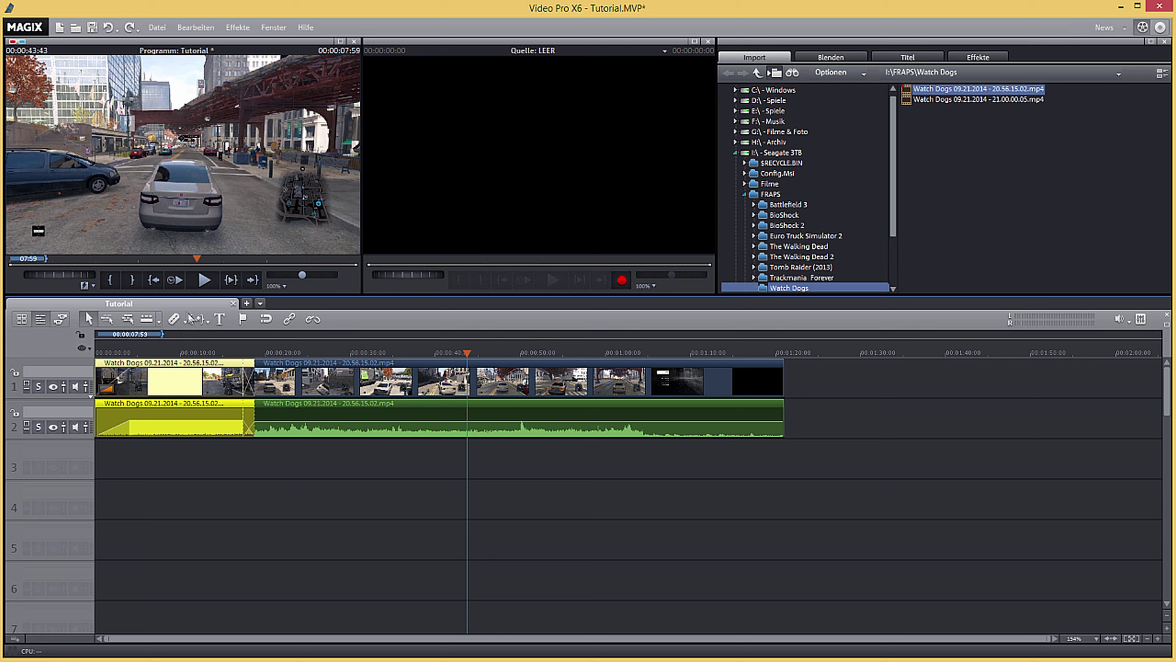
pyautogui.click(174, 319)
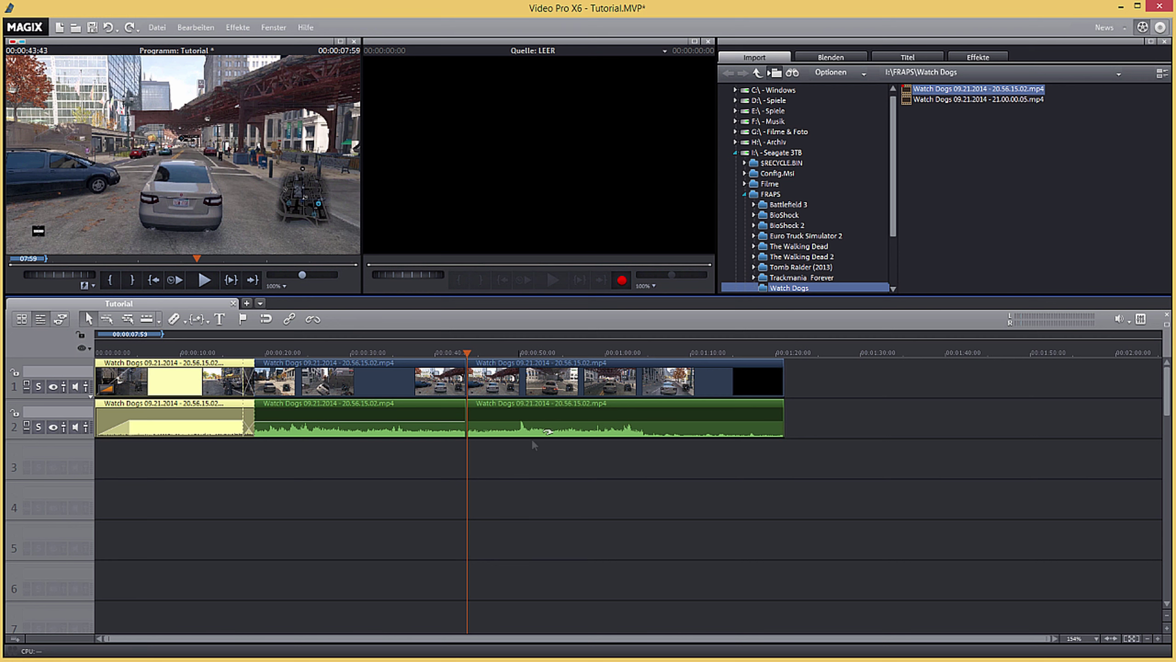
# Step: Delete the clip part after 00:00:43:43 and its audio, and place Watch Dogs 09.21.2014 - 21.00.00.05.mp4 on track 3
pyautogui.click(721, 389)
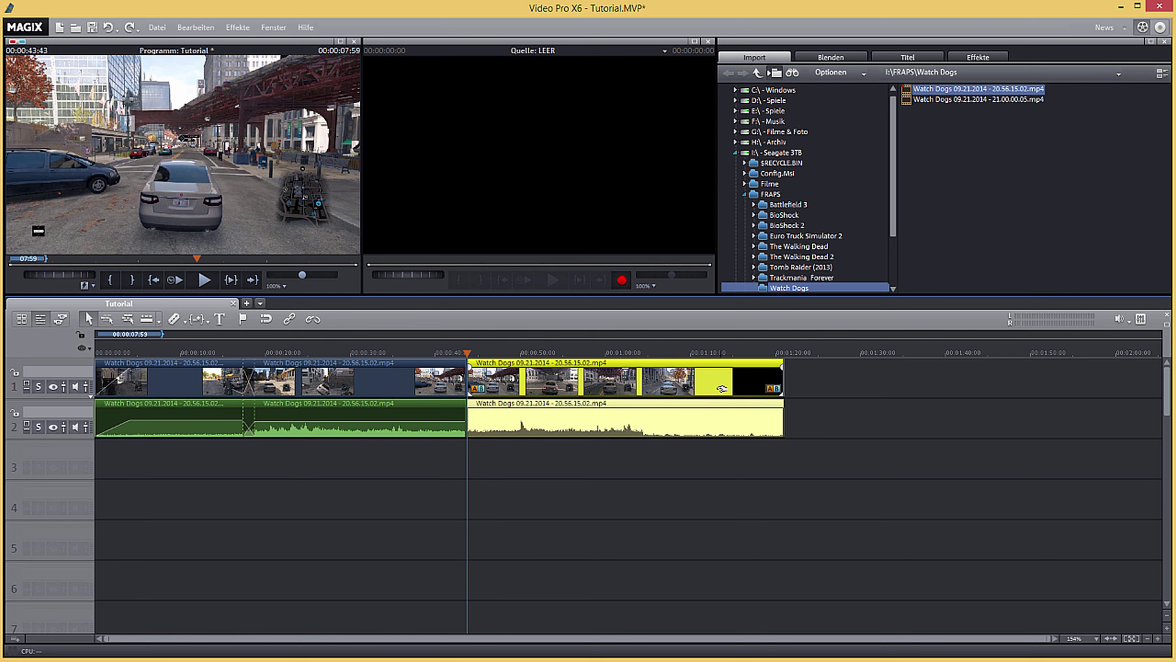
pyautogui.press('Delete')
pyautogui.click(969, 99)
pyautogui.moveTo(516, 449); pyautogui.dragTo(508, 452)
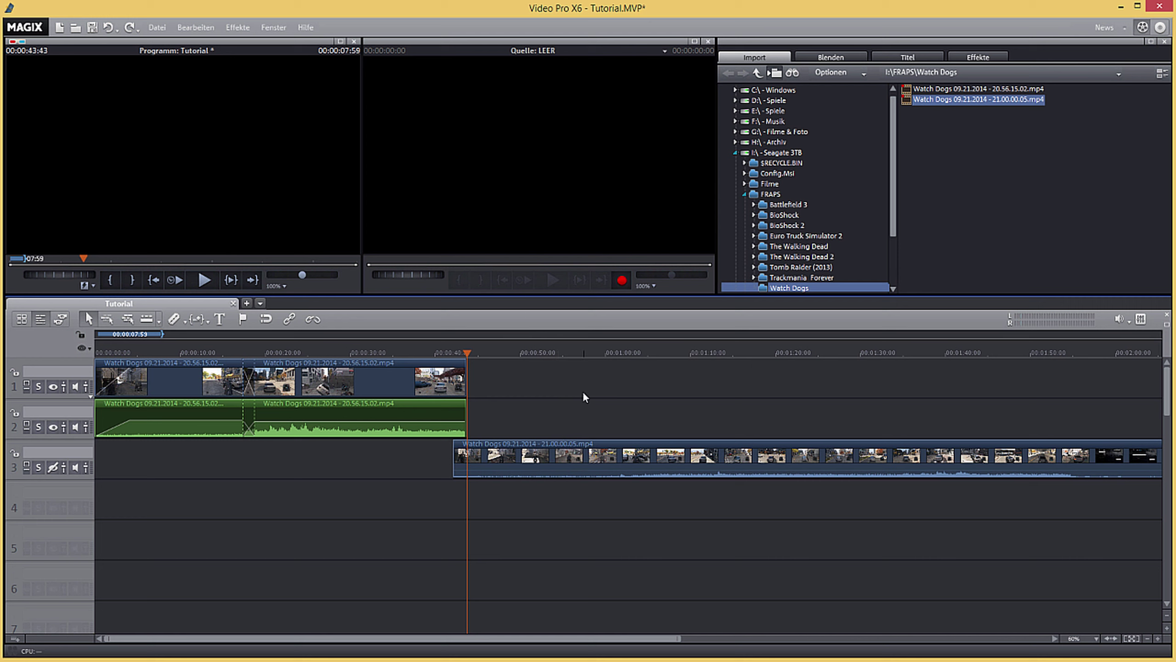
# Step: Scrub into the newly added clip and move it up to track 1, directly behind the existing clip parts
pyautogui.click(617, 351)
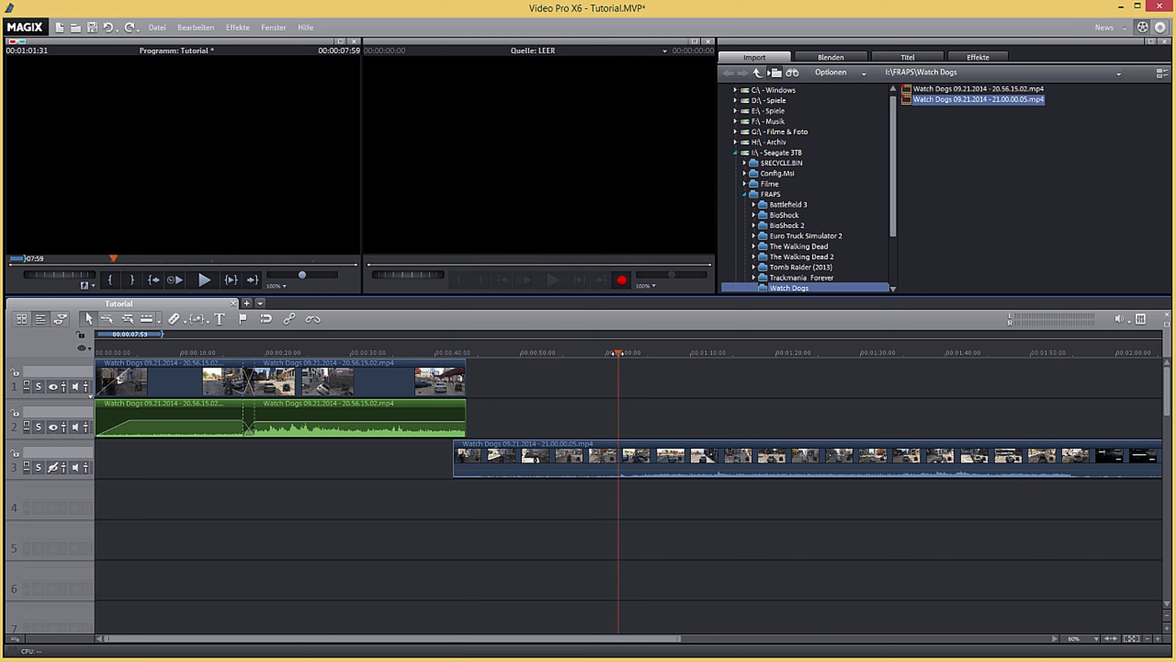
pyautogui.click(647, 352)
pyautogui.moveTo(652, 437); pyautogui.dragTo(1046, 352)
# Step: Split the new clip on track 1 at 00:02:40:55 and delete the part in front of the cut
pyautogui.moveTo(649, 638); pyautogui.dragTo(661, 636)
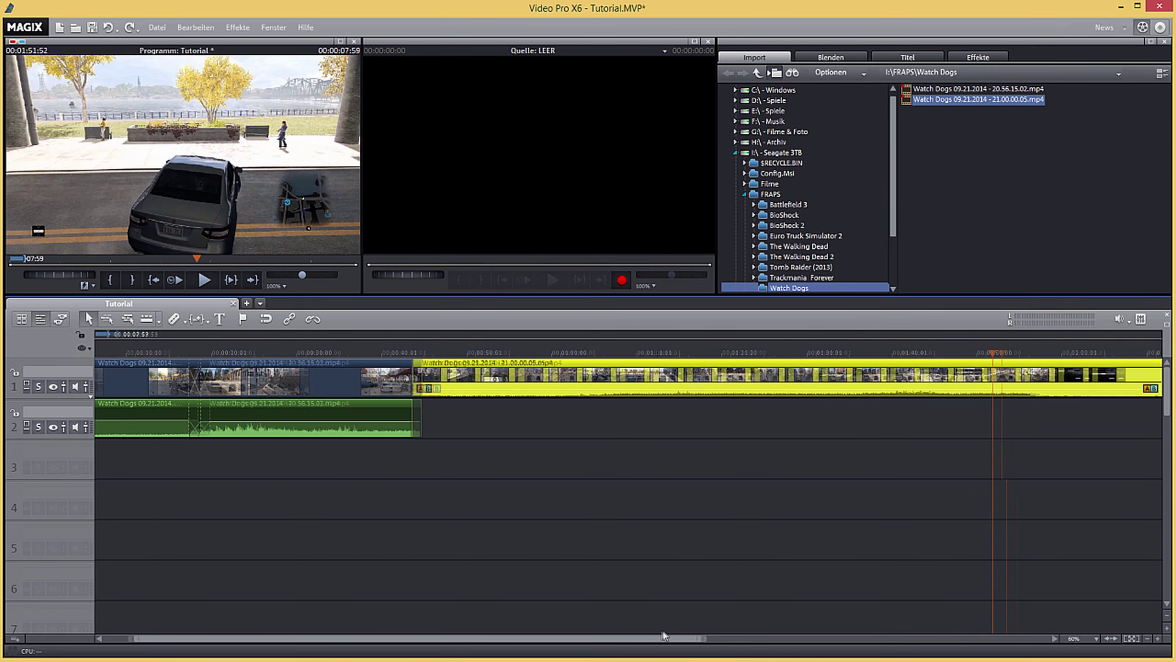
pyautogui.moveTo(486, 356); pyautogui.dragTo(887, 405)
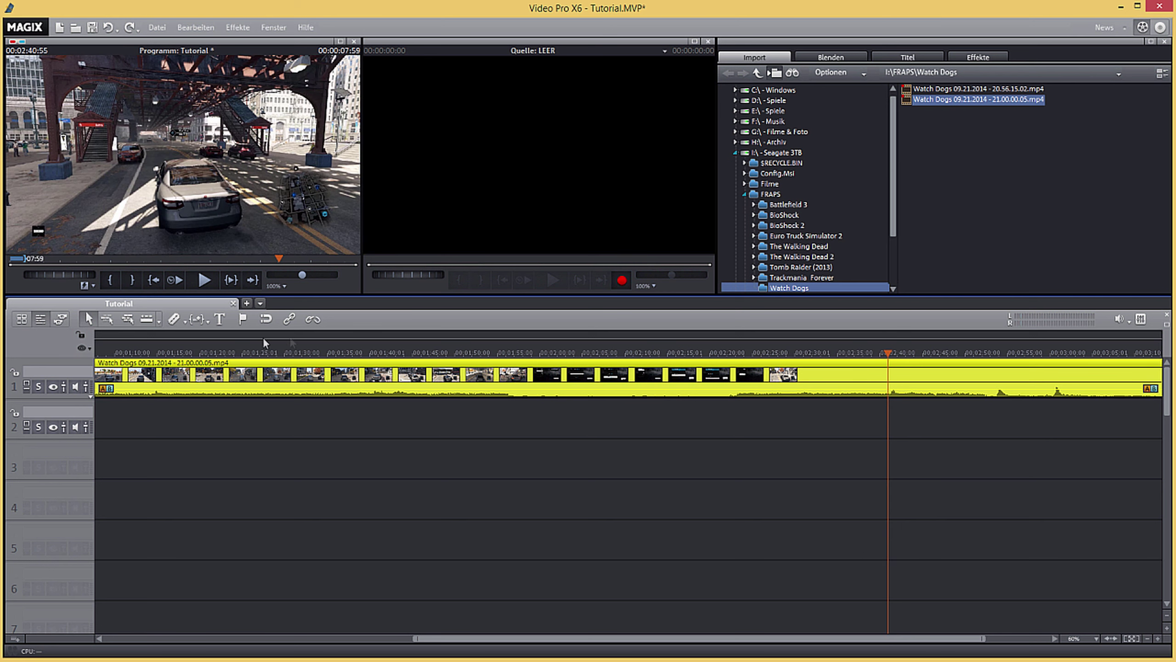
pyautogui.click(173, 319)
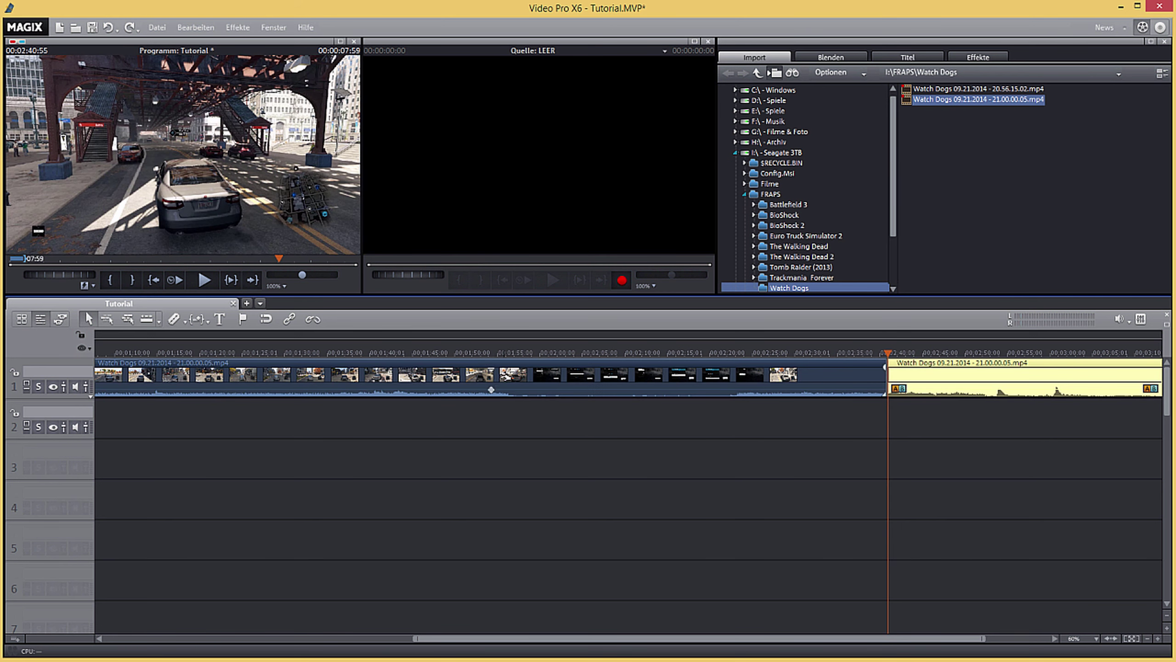
pyautogui.press('Delete')
# Step: Move the remaining part of the new clip back along track 1 until it adjoins the preceding clip part
pyautogui.moveTo(970, 384); pyautogui.dragTo(209, 372)
pyautogui.moveTo(491, 639); pyautogui.dragTo(334, 598)
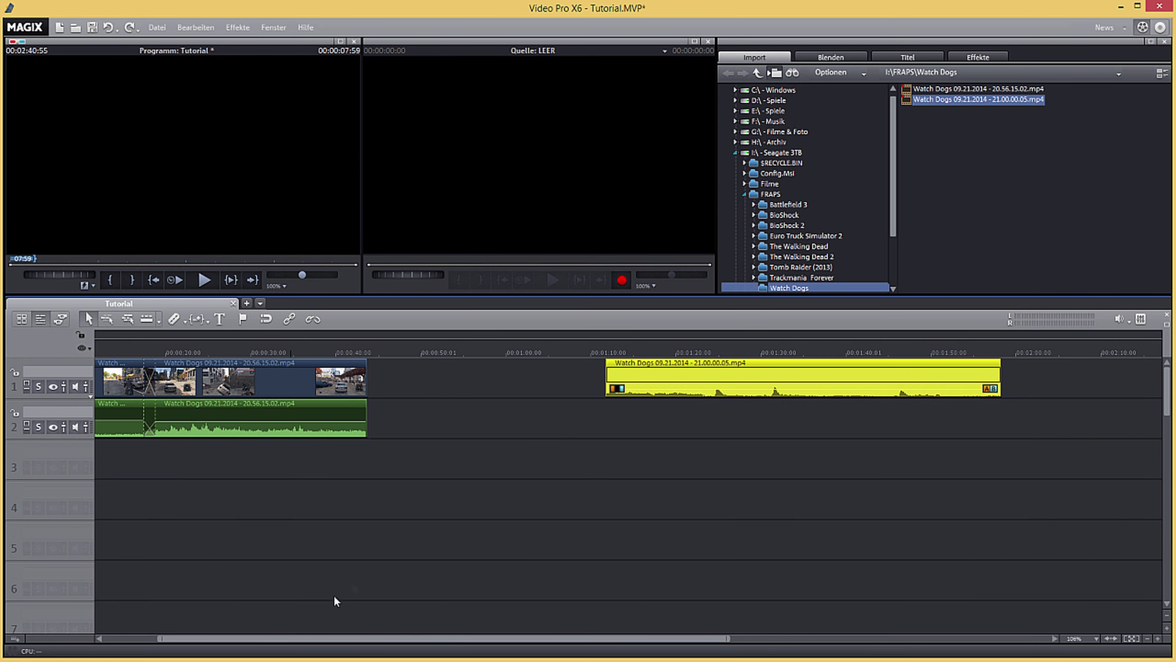
pyautogui.moveTo(635, 375); pyautogui.dragTo(398, 374)
# Step: Separate the new clip's audio onto its own track and overlap the clip slightly with the preceding part for a crossfade
pyautogui.rightClick(480, 387)
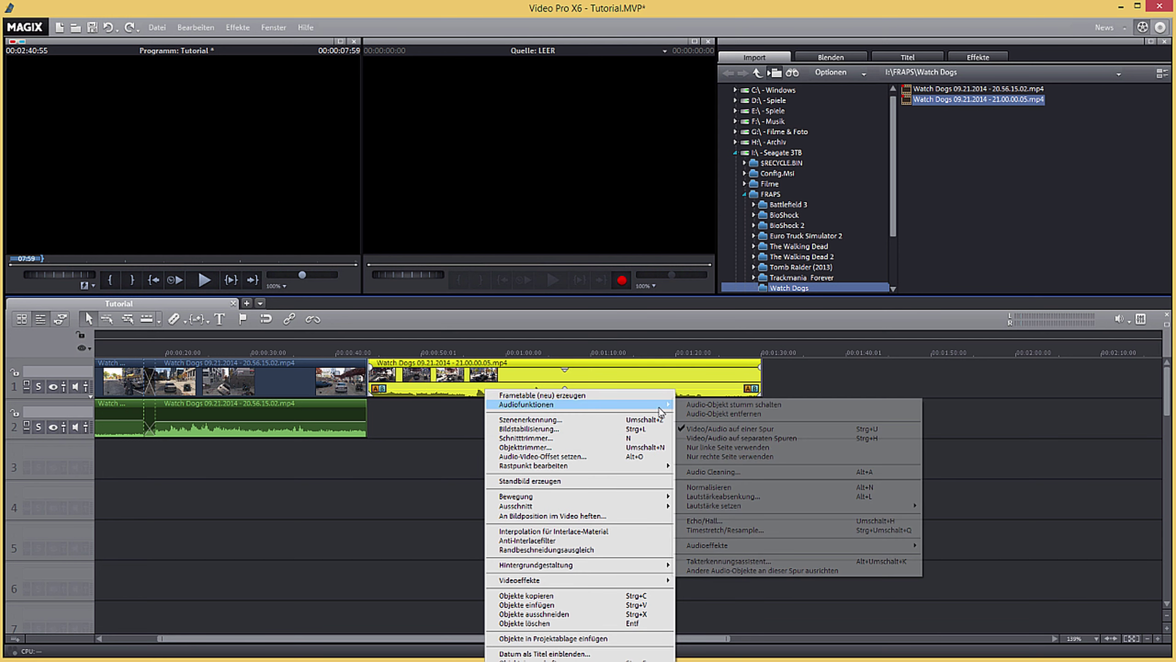
pyautogui.click(713, 445)
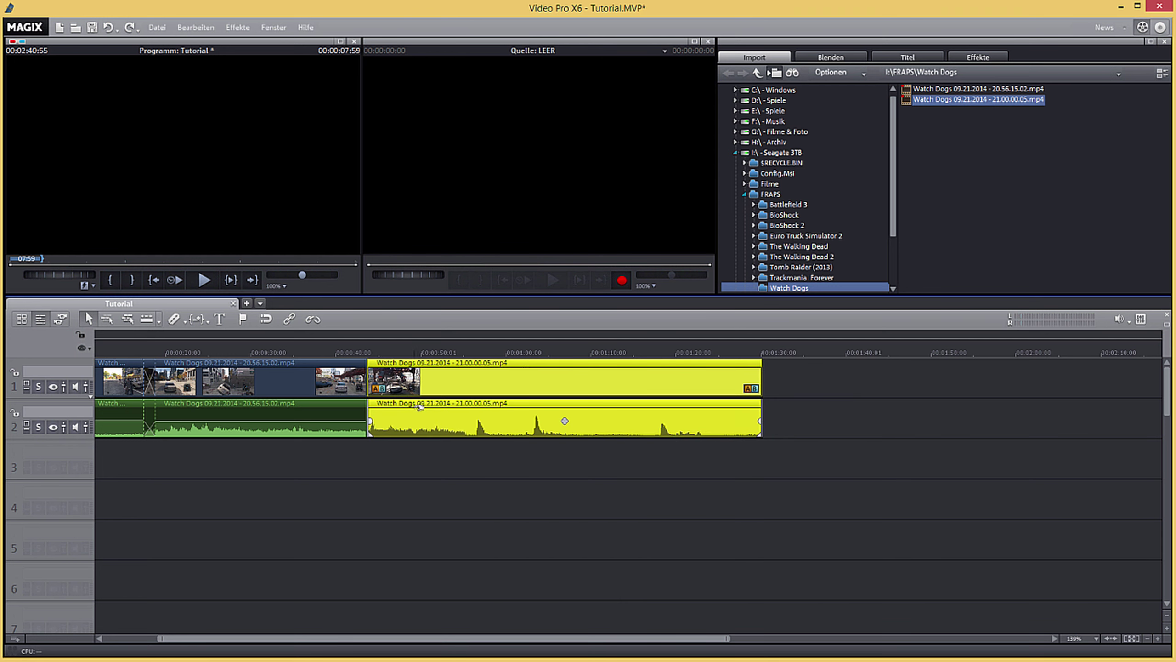
pyautogui.moveTo(428, 388); pyautogui.dragTo(415, 388)
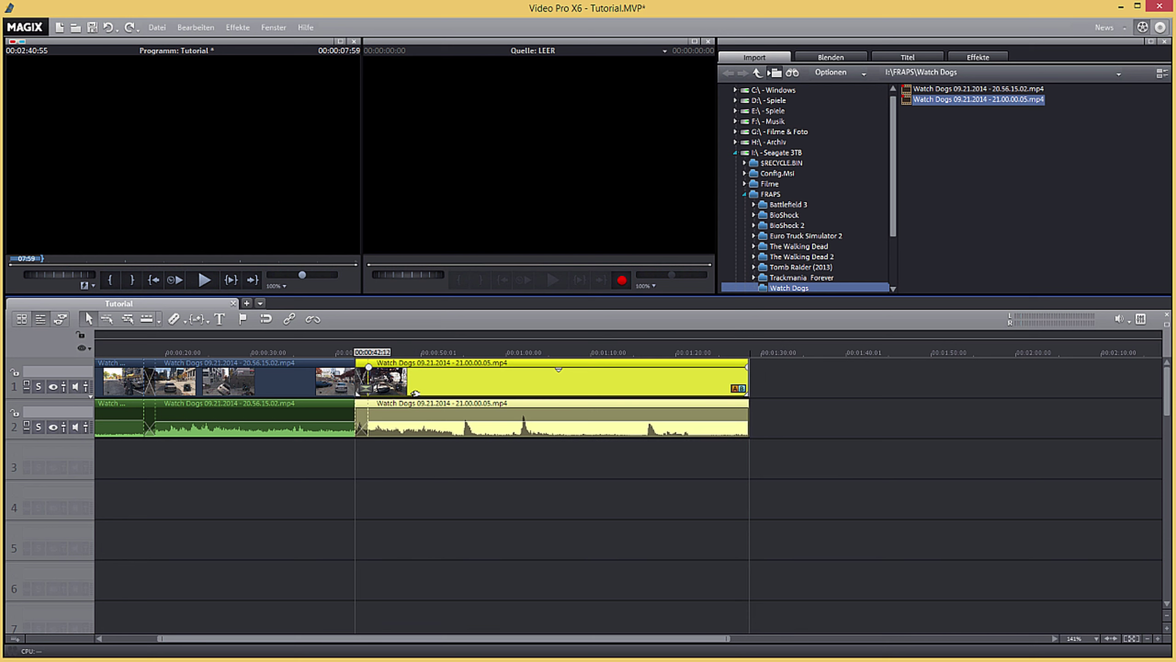
# Step: Examine the transition types offered for the new crossfade and the Bewegung transitions in the library
pyautogui.moveTo(306, 638); pyautogui.dragTo(256, 638)
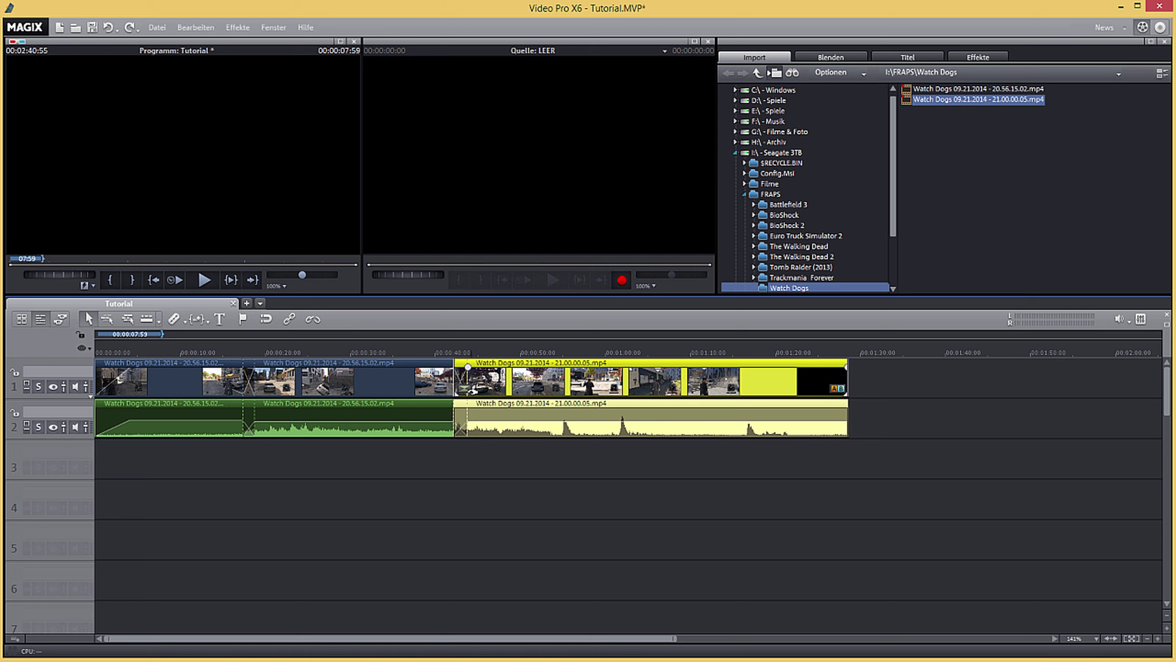
pyautogui.rightClick(469, 394)
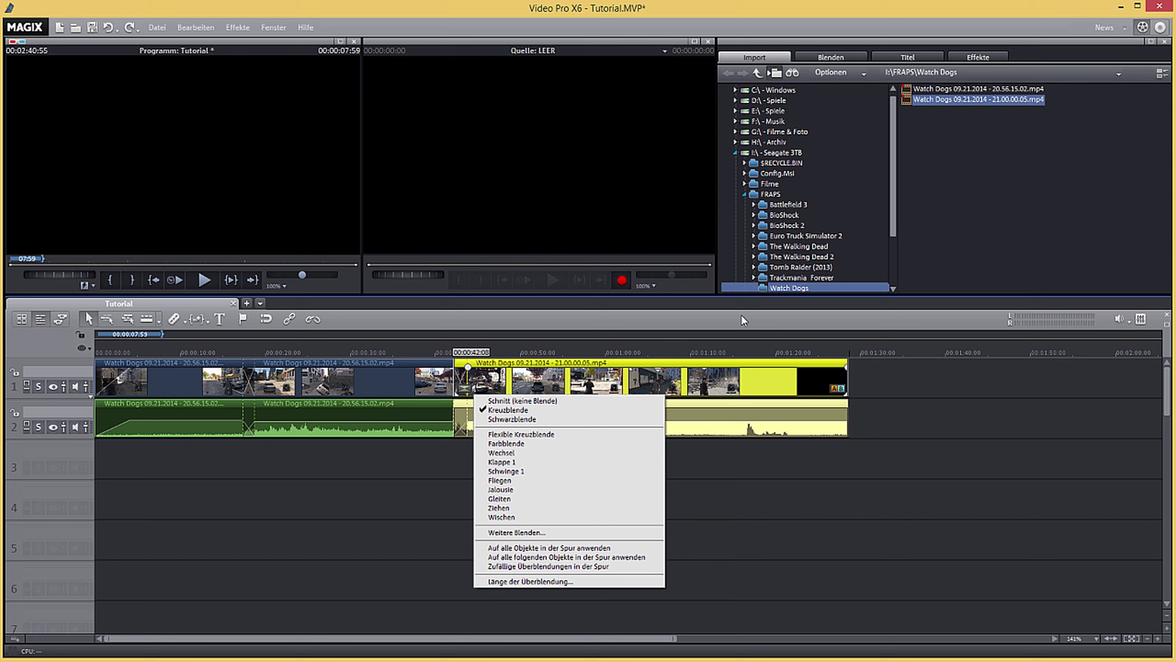
pyautogui.click(842, 58)
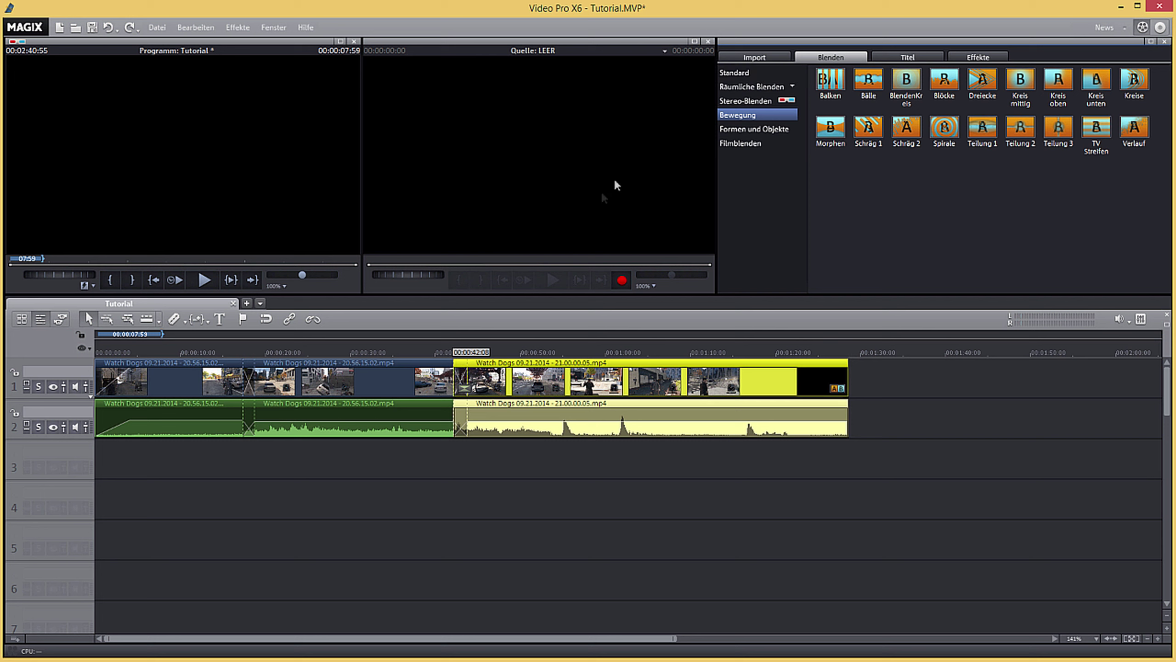
# Step: Split the last clip and its audio at 00:00:58:12, delete the rest and add a fade-out at the new end
pyautogui.moveTo(535, 354); pyautogui.dragTo(590, 364)
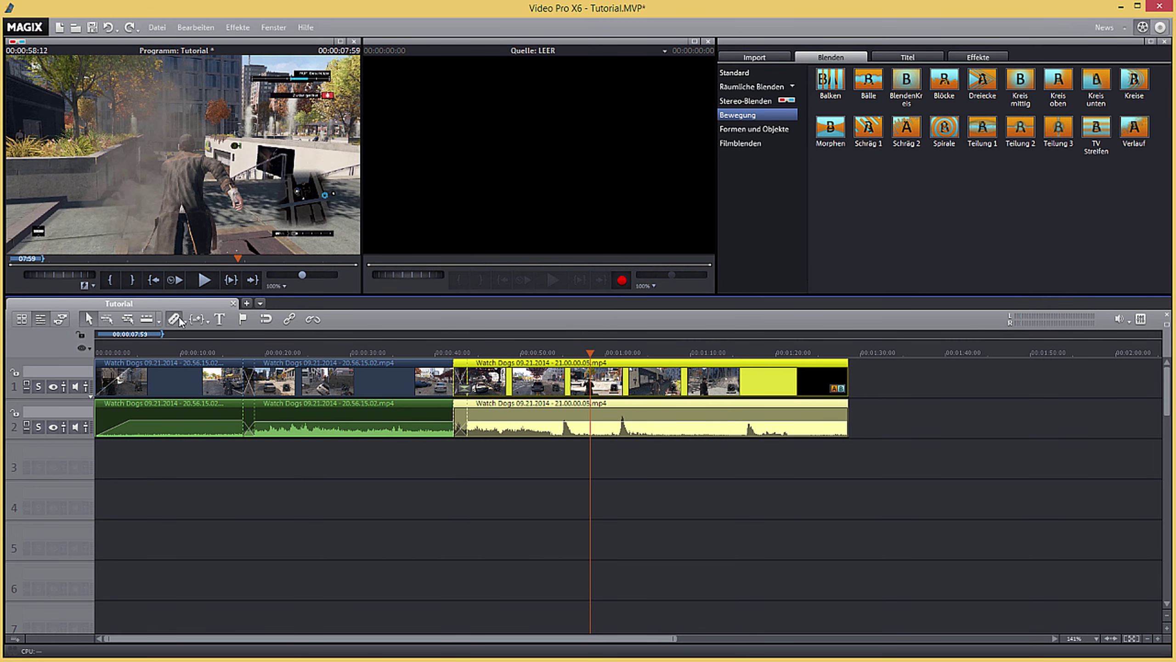
pyautogui.click(174, 319)
pyautogui.click(690, 376)
pyautogui.press('Delete')
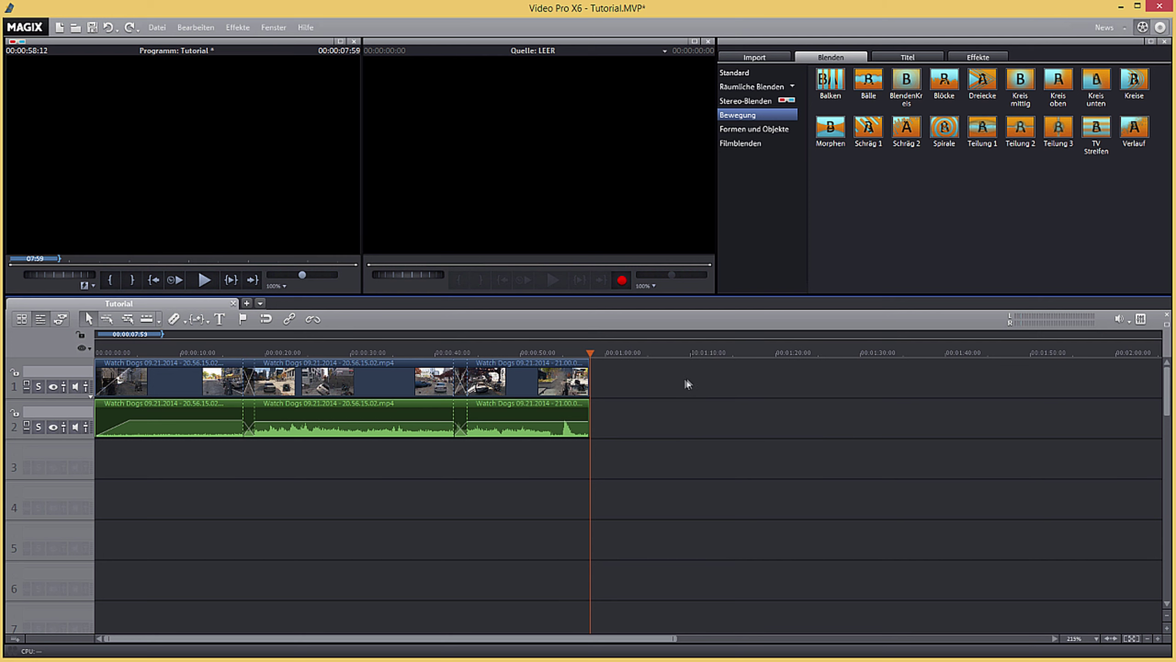
pyautogui.click(584, 377)
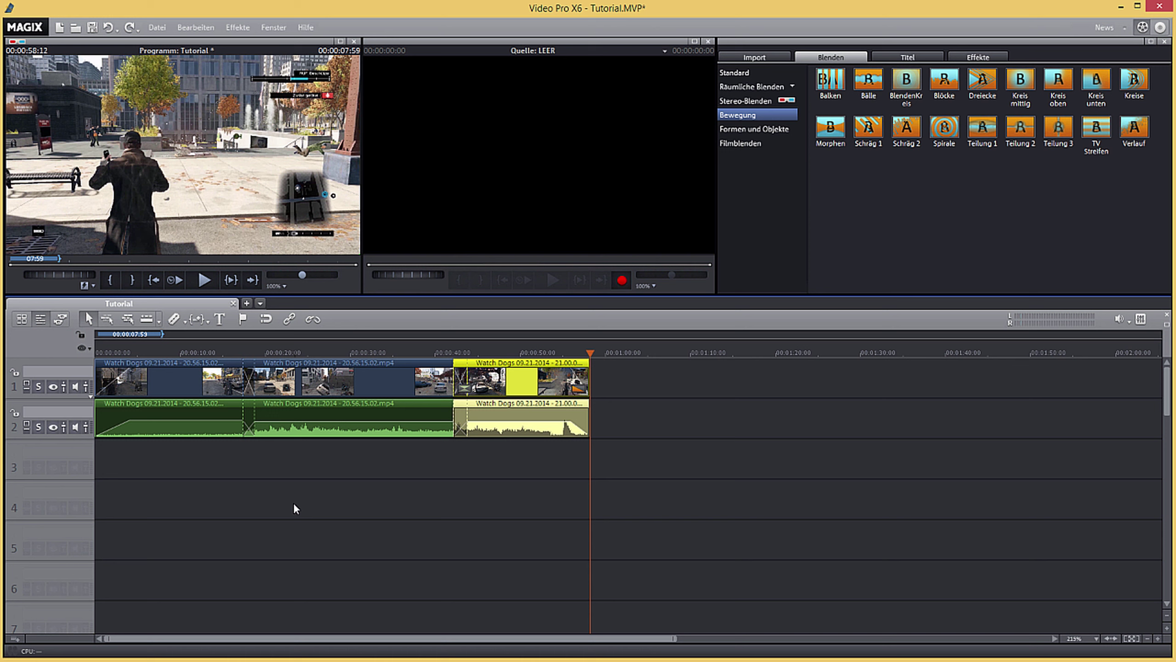
# Step: Place the playhead at 00:00:03:44 and load the Standard title template Schriften unten into the source preview
pyautogui.moveTo(128, 354)
pyautogui.mouseDown()
pyautogui.moveTo(111, 360)
pyautogui.moveTo(127, 359)
pyautogui.mouseUp()
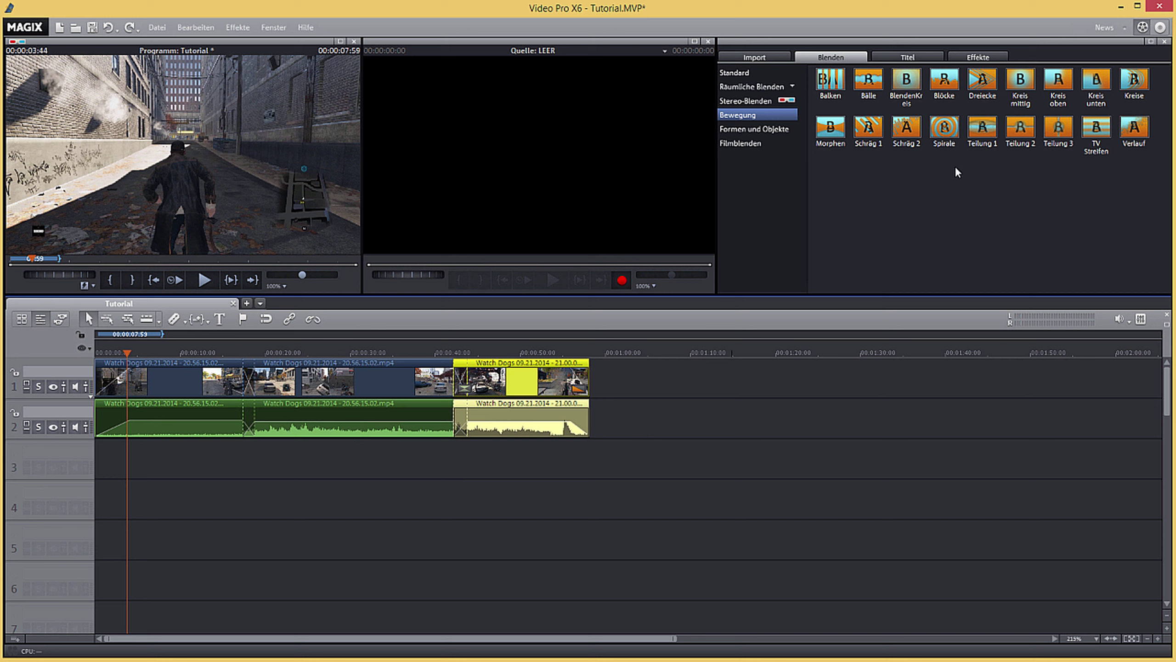
pyautogui.click(910, 57)
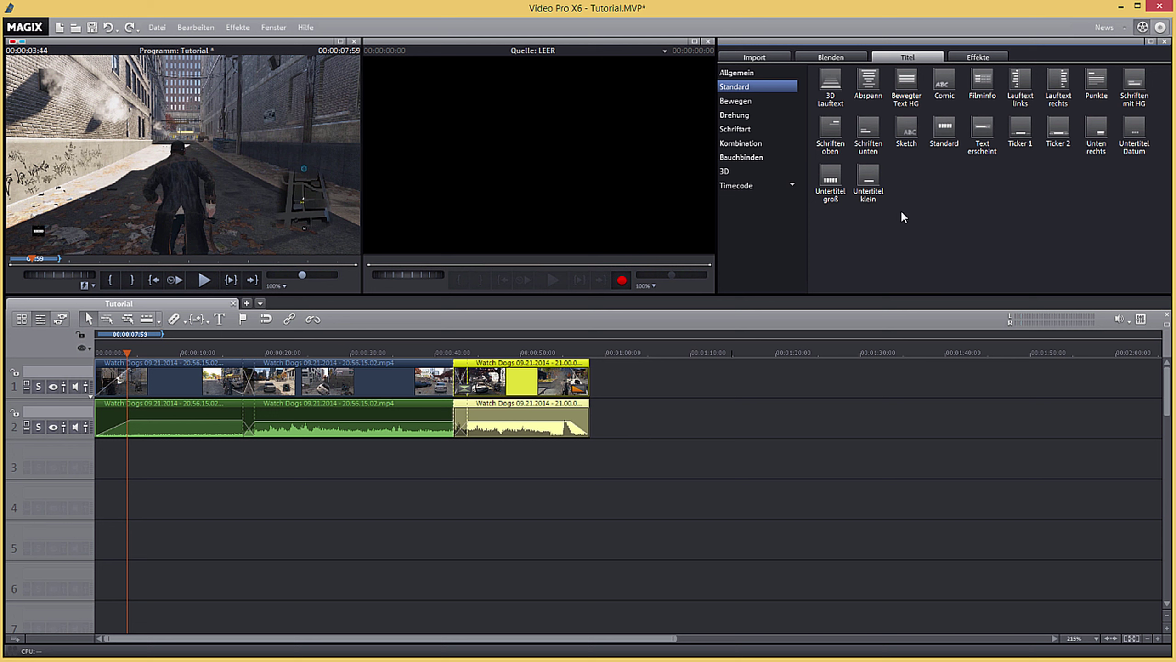
pyautogui.moveTo(914, 126)
pyautogui.moveTo(858, 145)
pyautogui.click(863, 135)
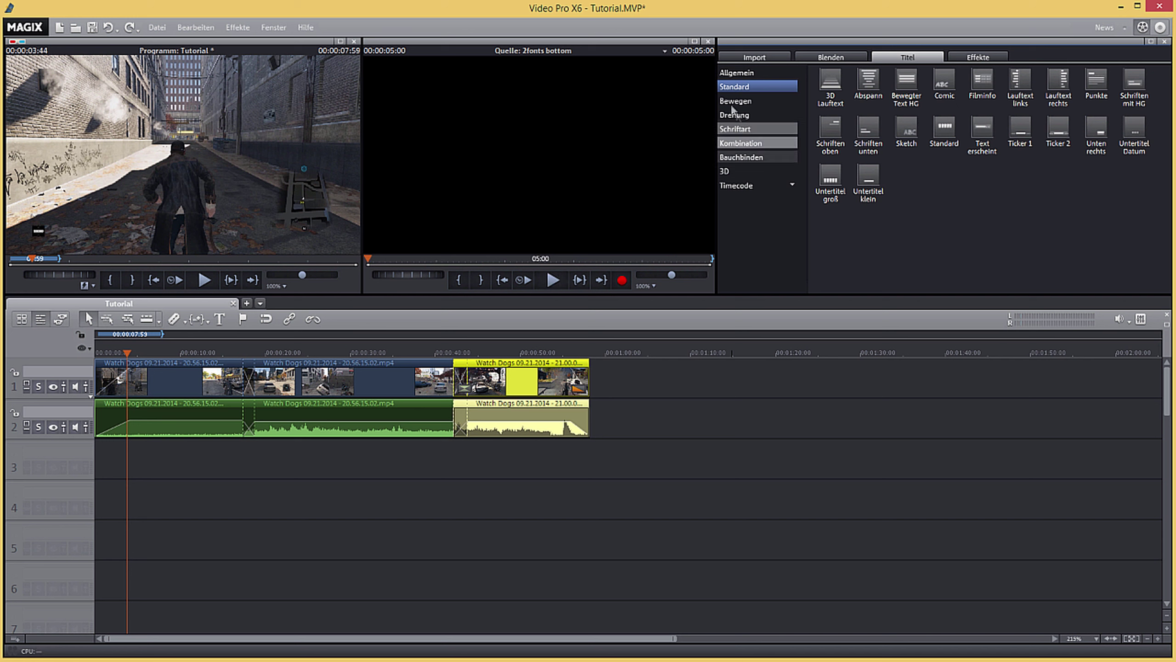
# Step: Preview the animated Comic template from the 3D title category
pyautogui.click(737, 171)
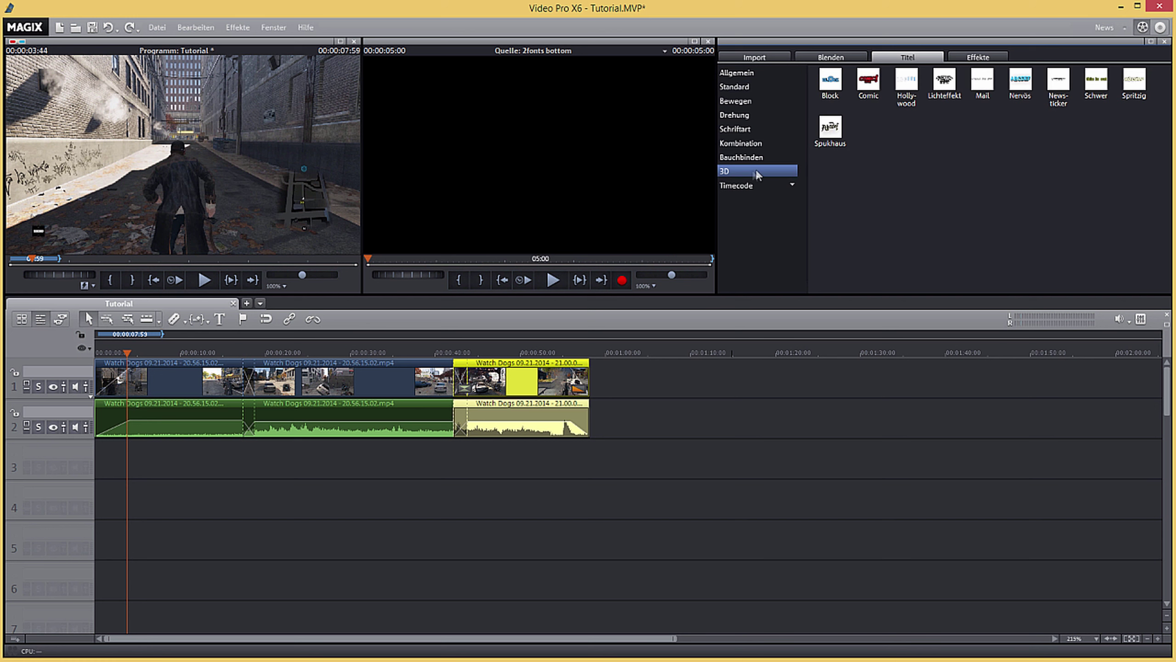
pyautogui.click(857, 90)
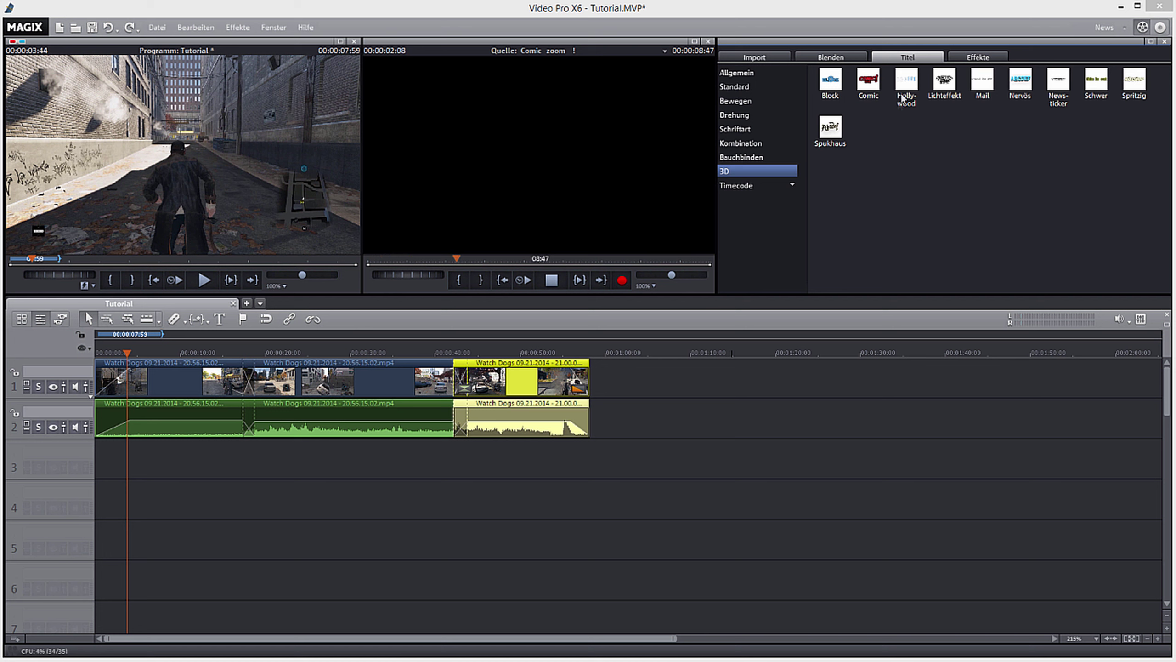
pyautogui.click(860, 90)
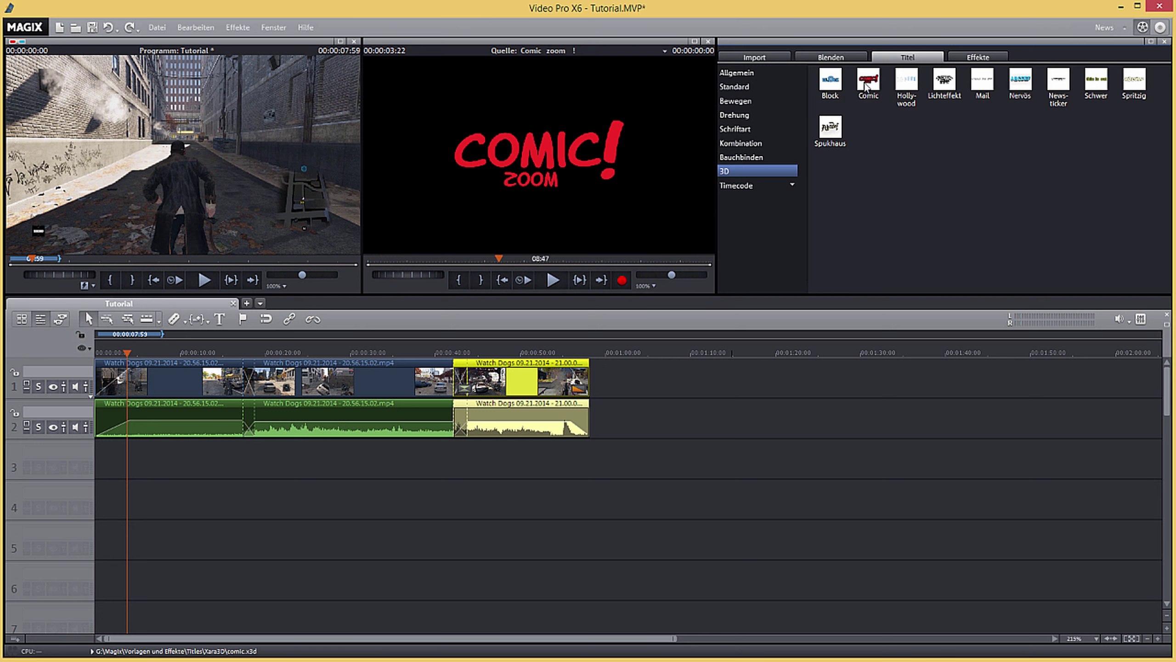
pyautogui.click(860, 90)
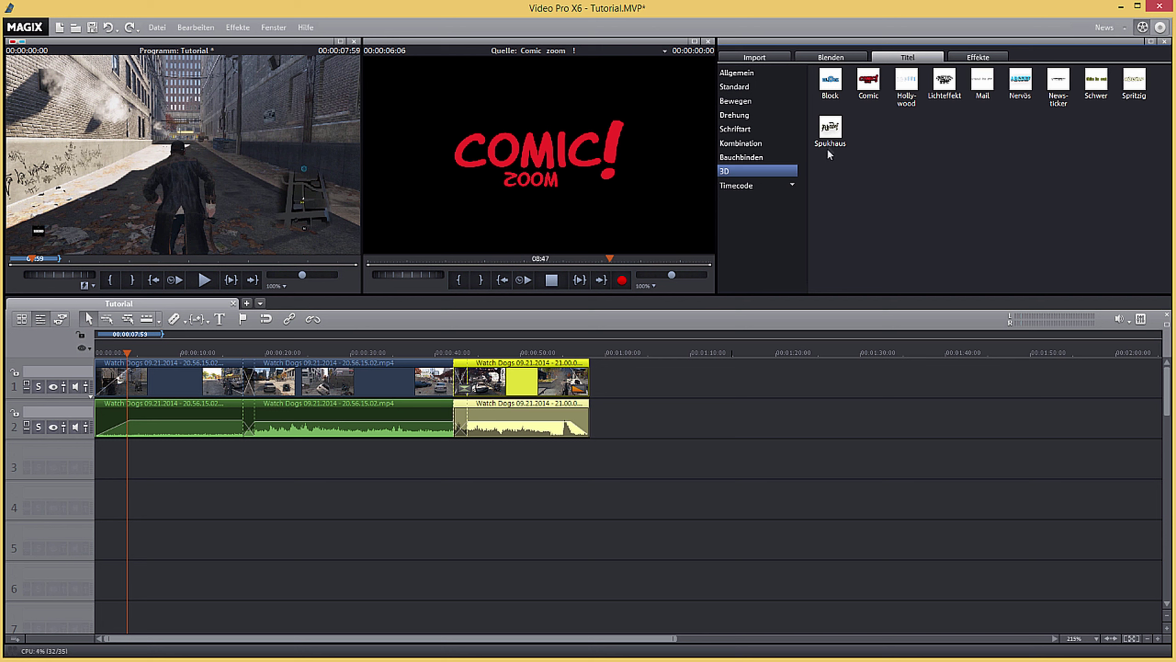
pyautogui.moveTo(826, 141)
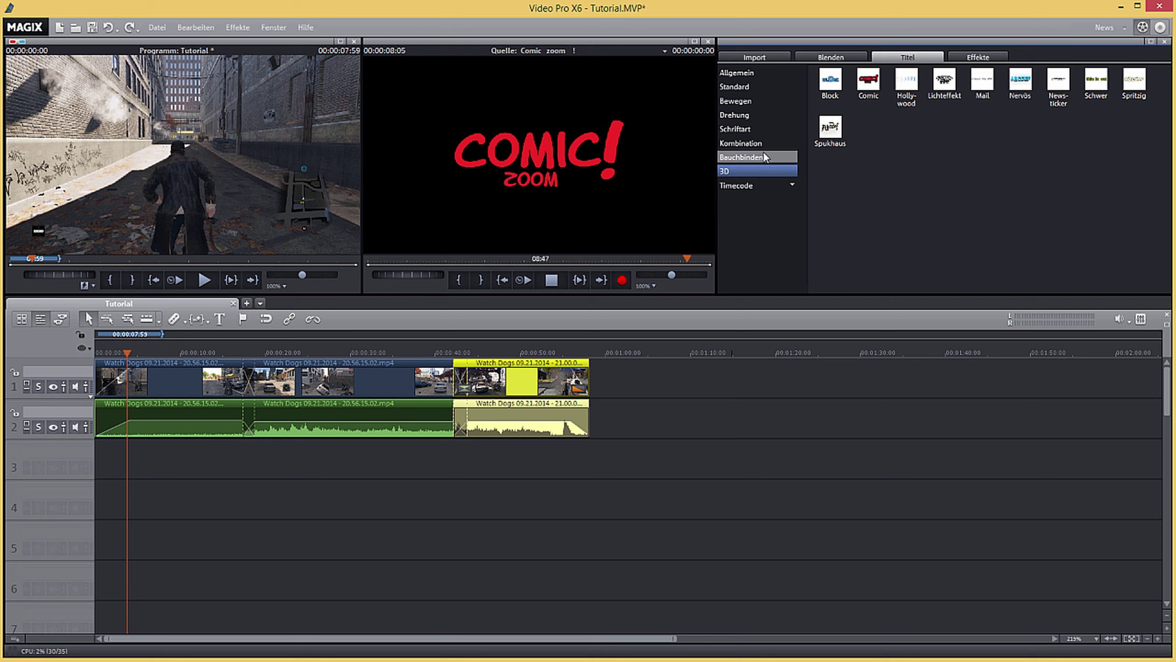
# Step: Add the Einfach blau lower third from the Bauchbinden titles below the first clip part and set its text to ABC123
pyautogui.click(769, 130)
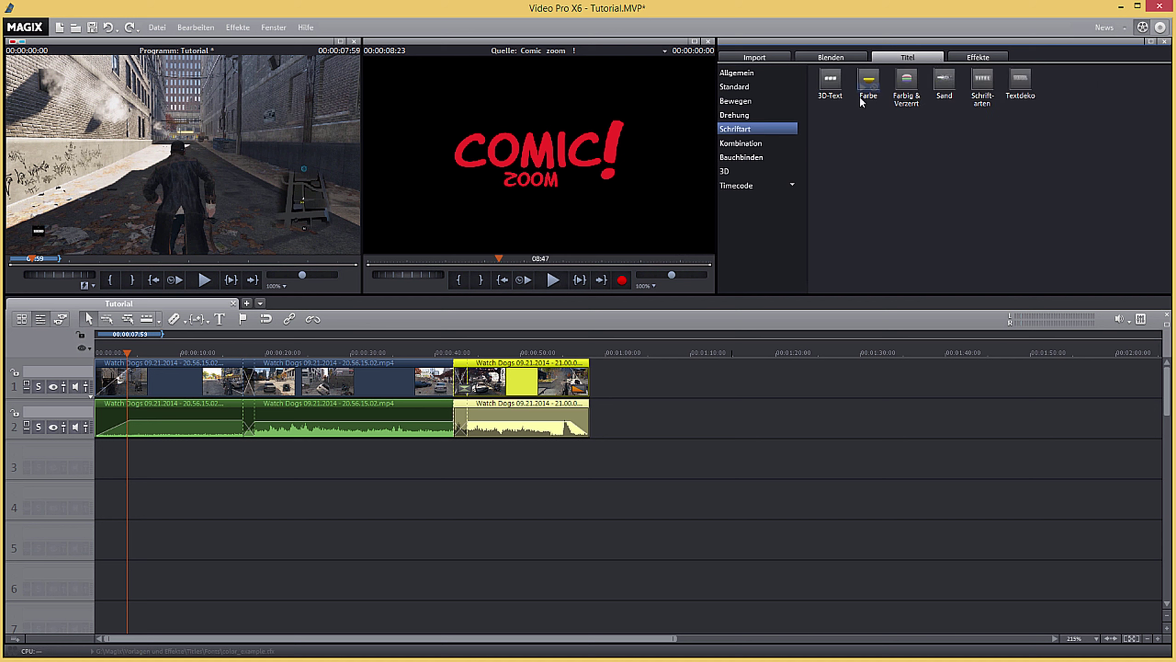
pyautogui.click(746, 144)
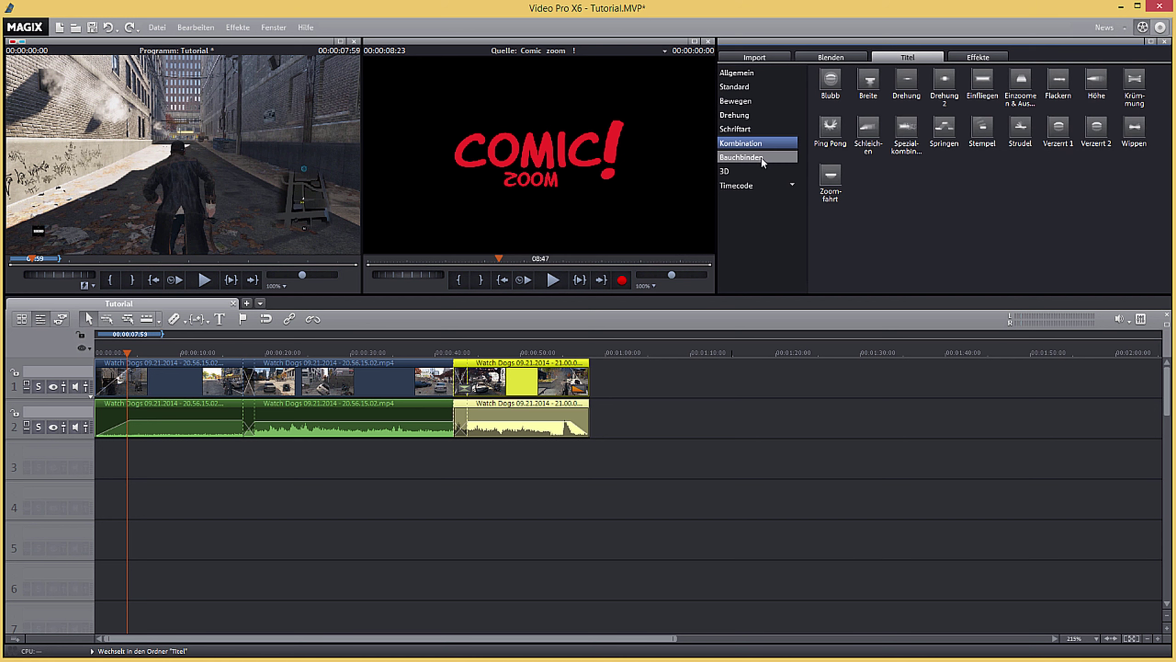
pyautogui.click(786, 158)
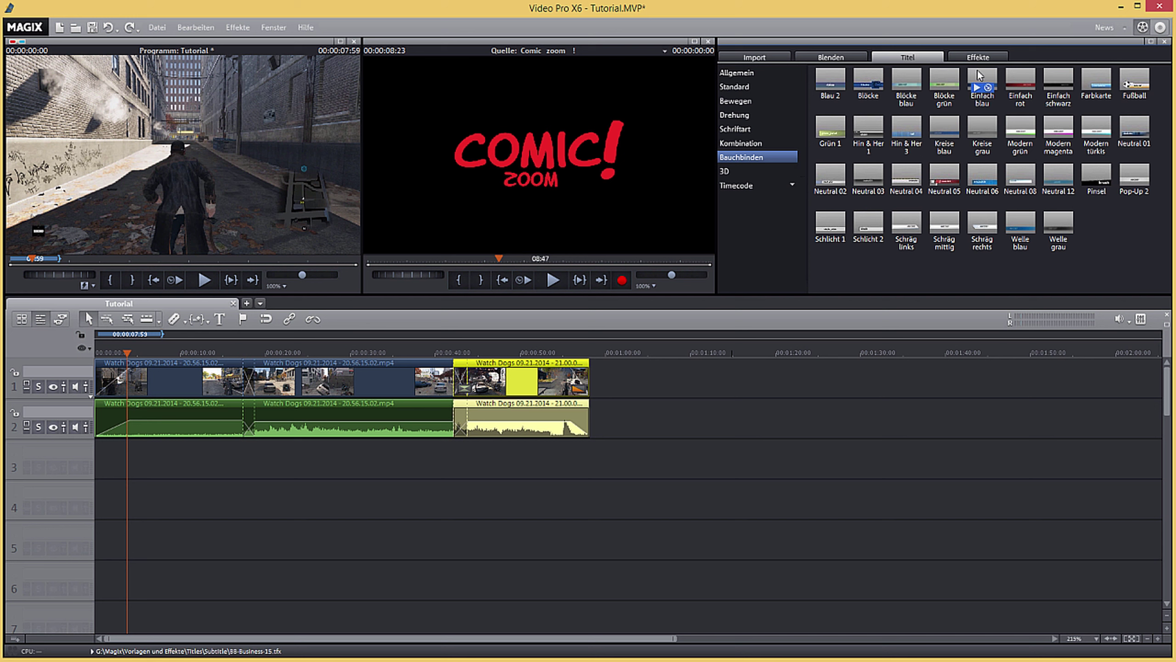
pyautogui.moveTo(980, 75); pyautogui.dragTo(161, 476)
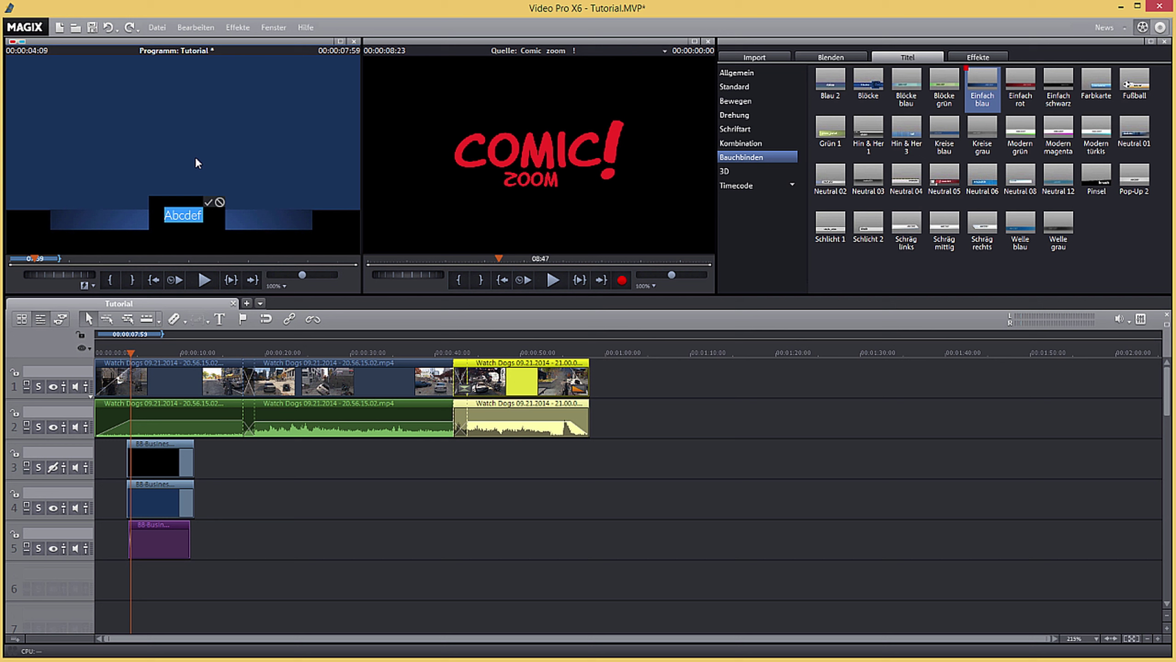
pyautogui.write('ABC123')
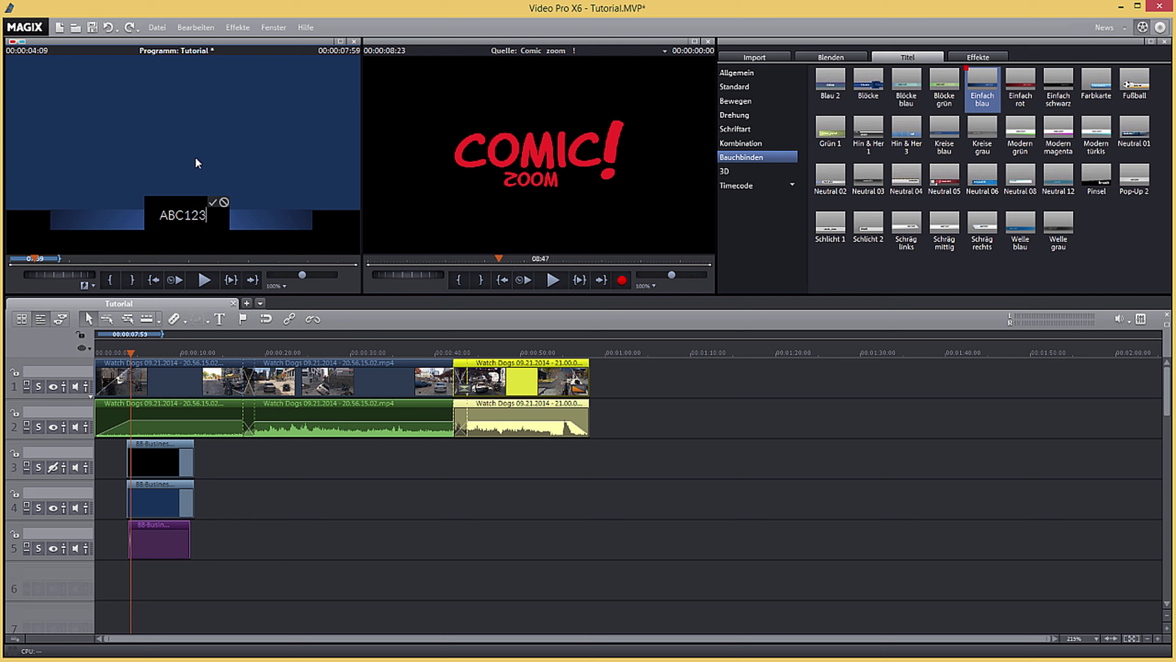
pyautogui.click(211, 204)
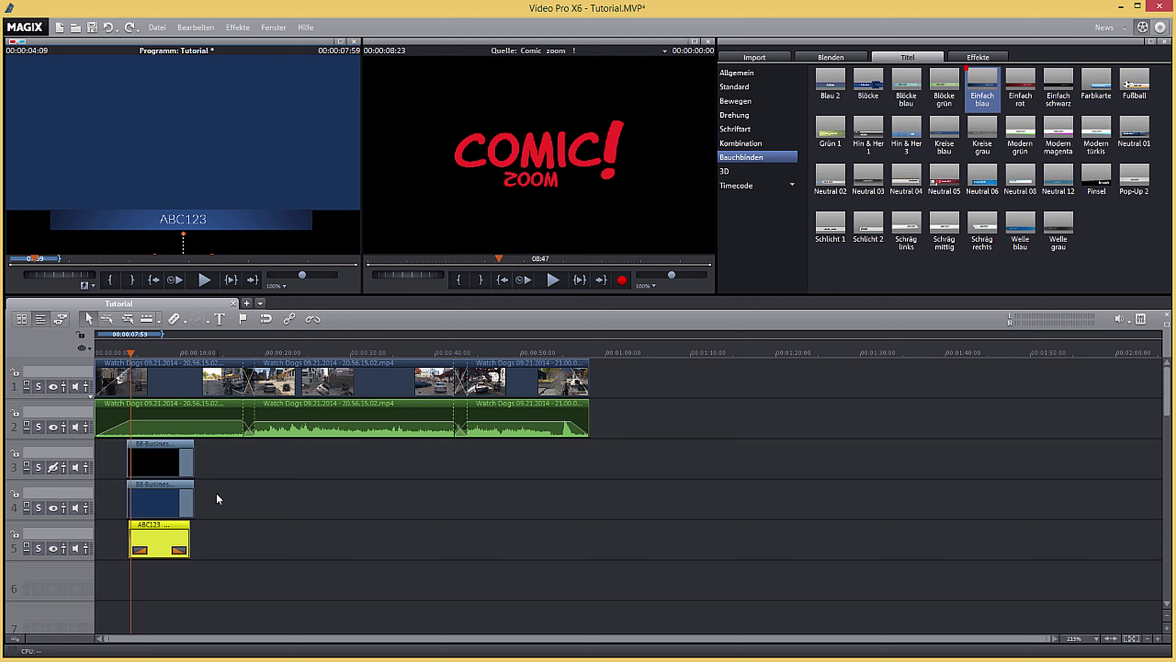
# Step: Reopen the ABC123 title on track 5 for editing, change its font to Lato Hairline and apply the change
pyautogui.click(190, 512)
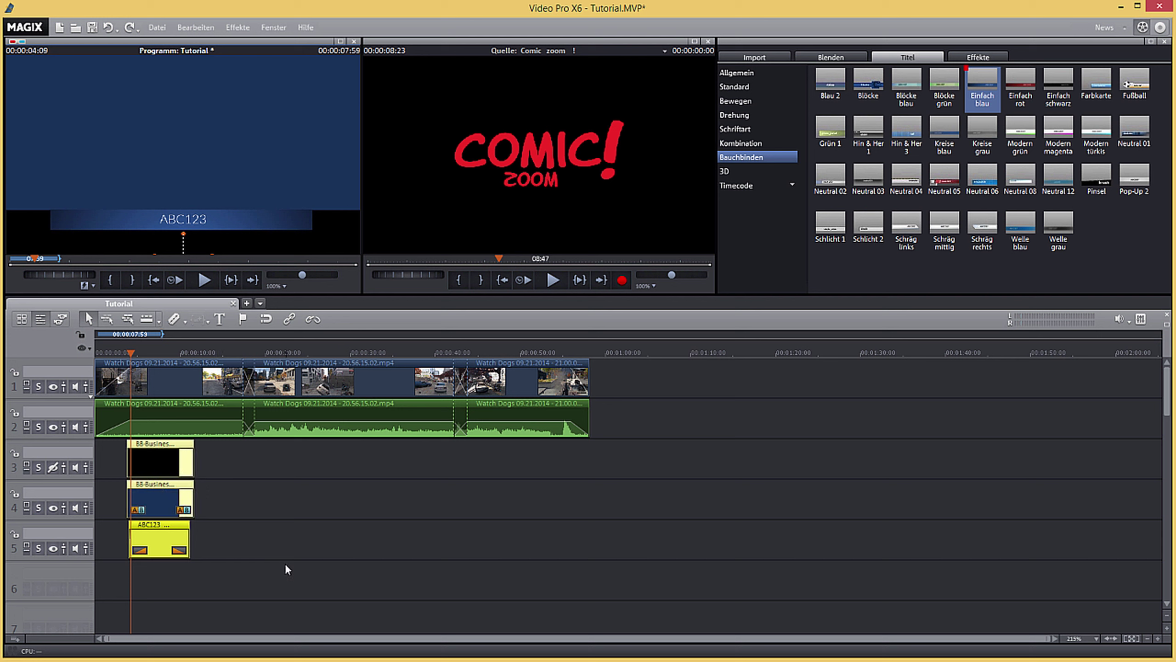
pyautogui.doubleClick(150, 539)
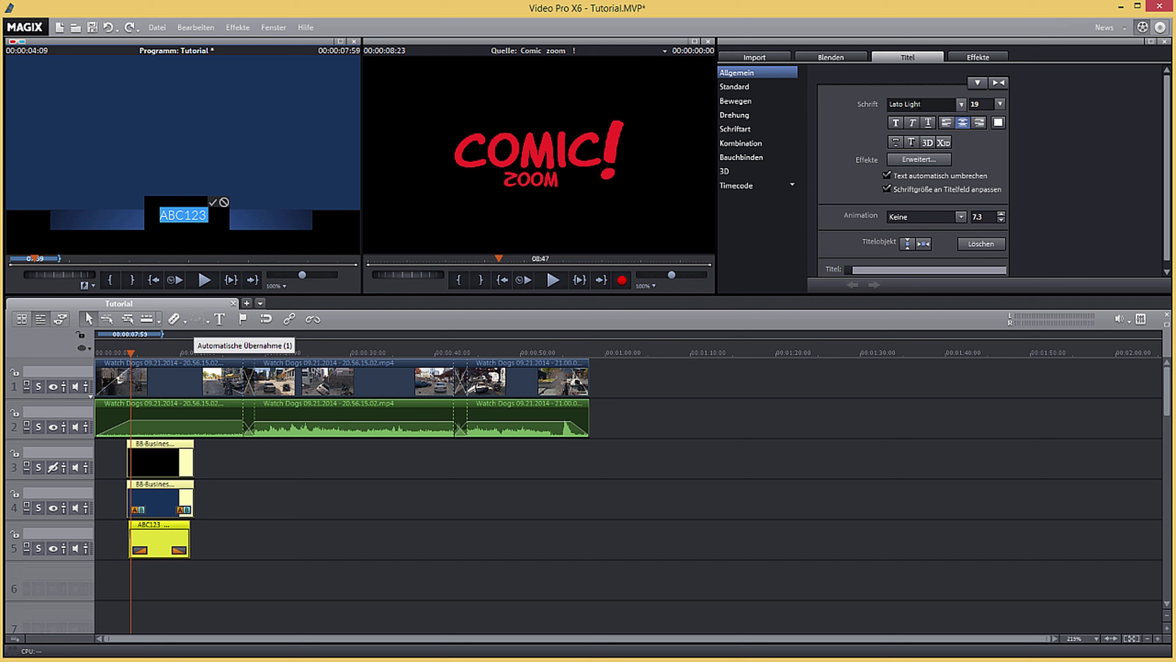
pyautogui.click(961, 105)
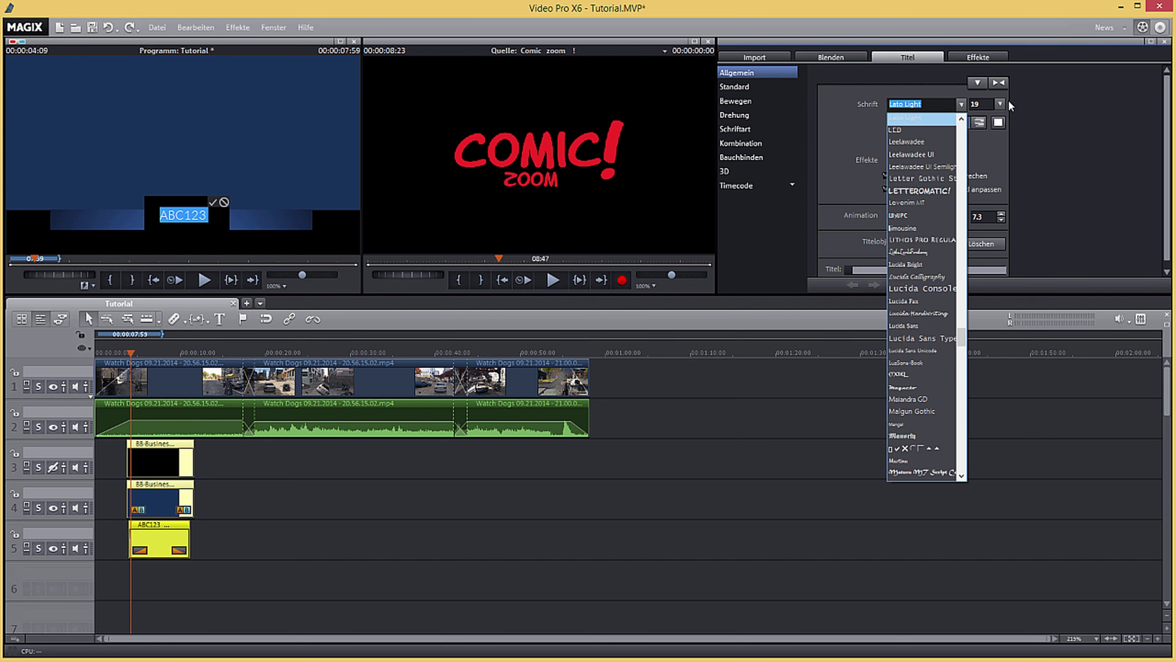
pyautogui.click(1009, 100)
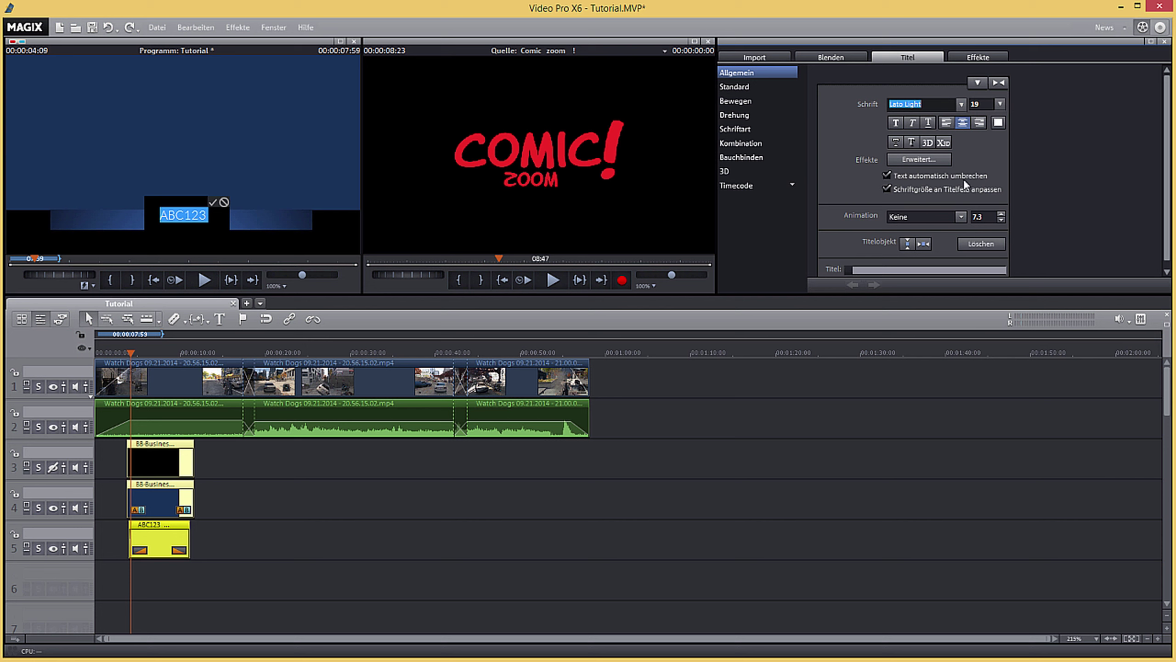
pyautogui.press('Up')
pyautogui.press('Up')
pyautogui.click(218, 202)
pyautogui.click(216, 203)
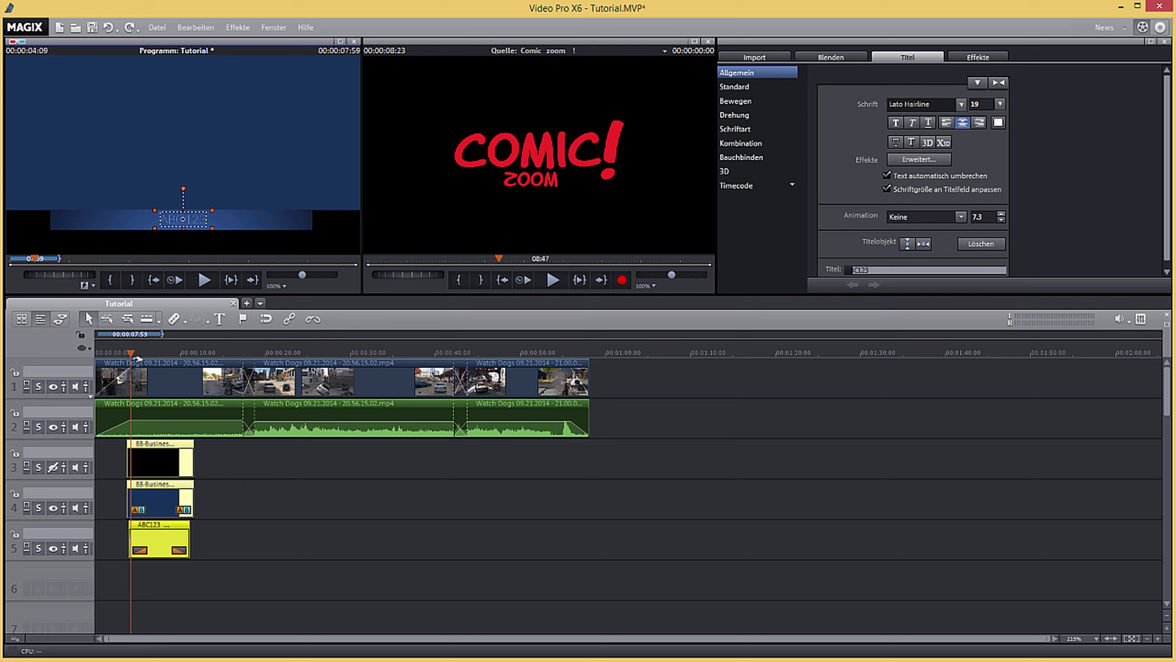
# Step: Play back the section with the ABC123 lower third and return the playhead to the start
pyautogui.click(119, 355)
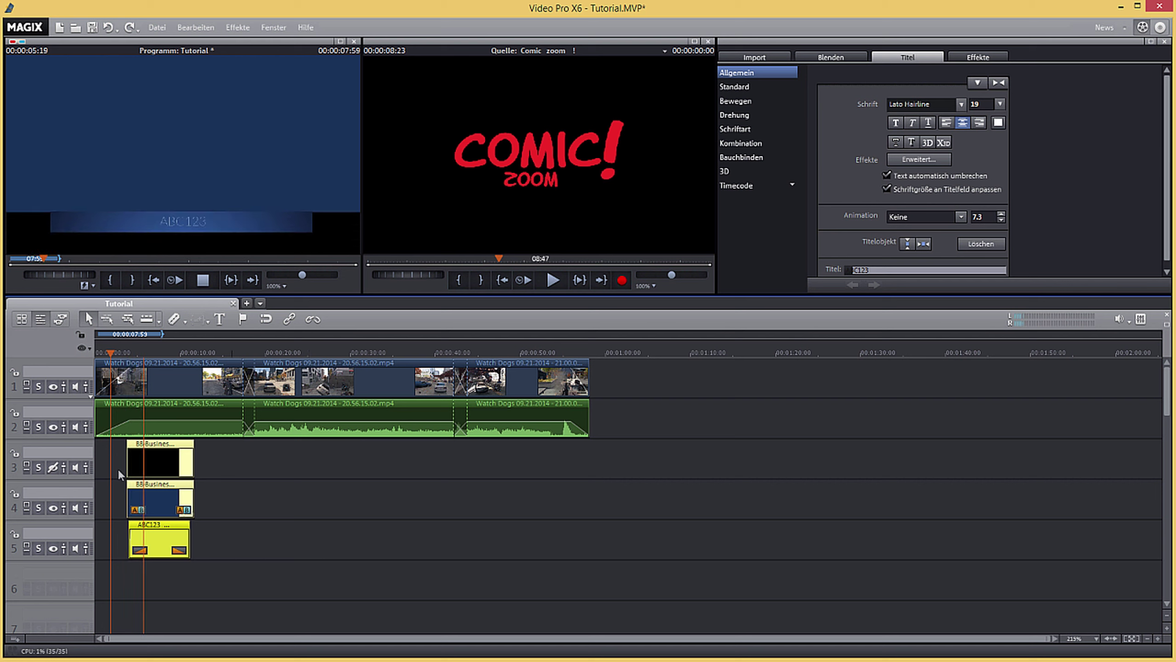
pyautogui.click(184, 496)
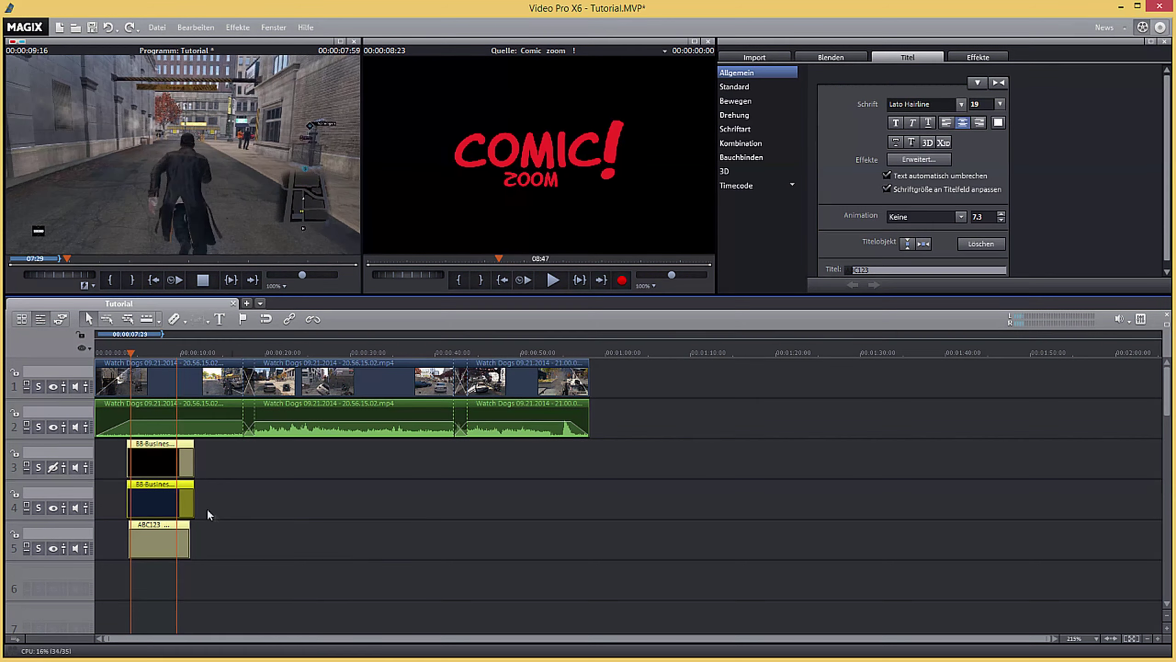
pyautogui.press('space')
pyautogui.moveTo(162, 515); pyautogui.dragTo(160, 484)
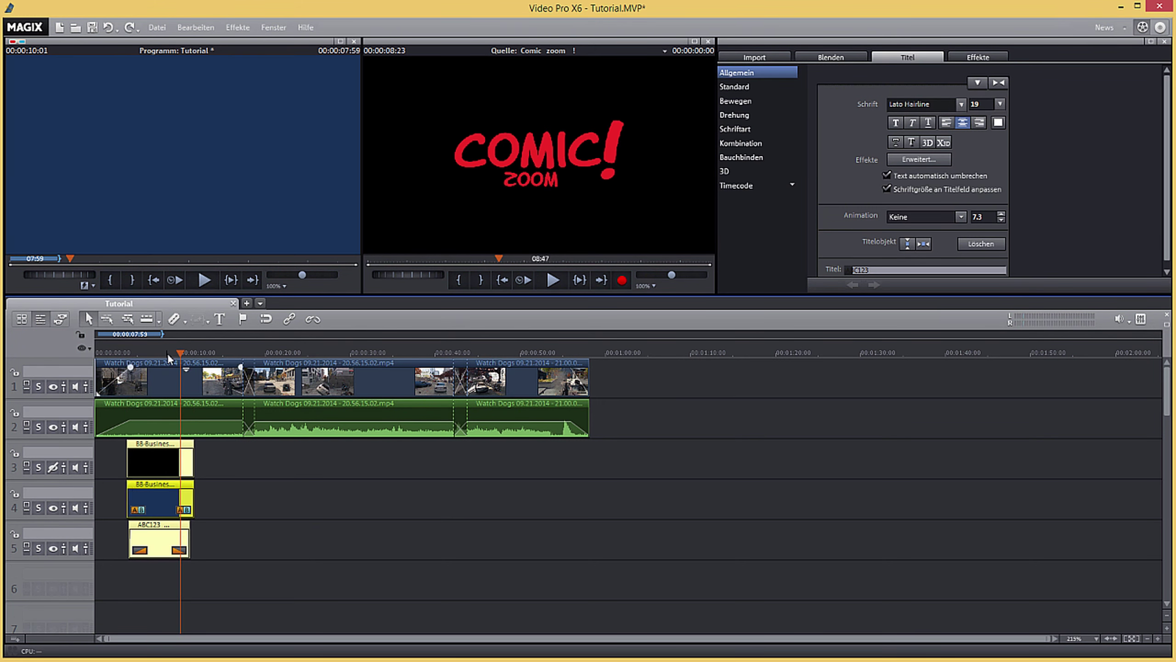
pyautogui.click(149, 363)
pyautogui.moveTo(149, 363); pyautogui.dragTo(96, 380)
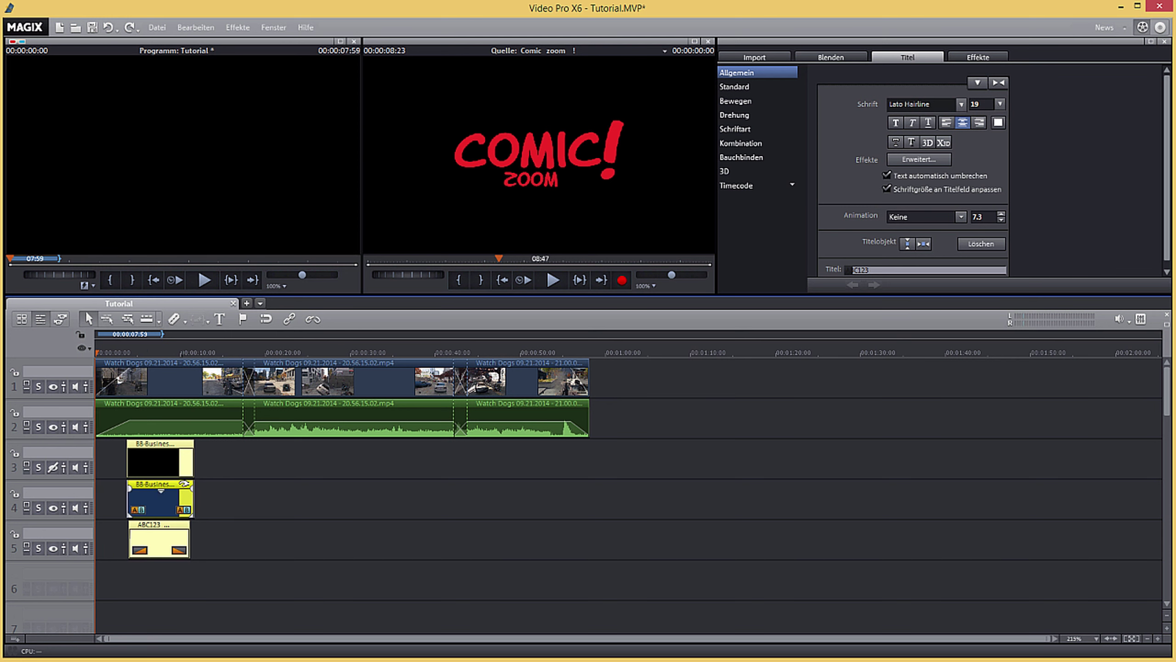
# Step: Delete the ABC123 lower third together with its background objects from tracks 3 to 5
pyautogui.click(161, 539)
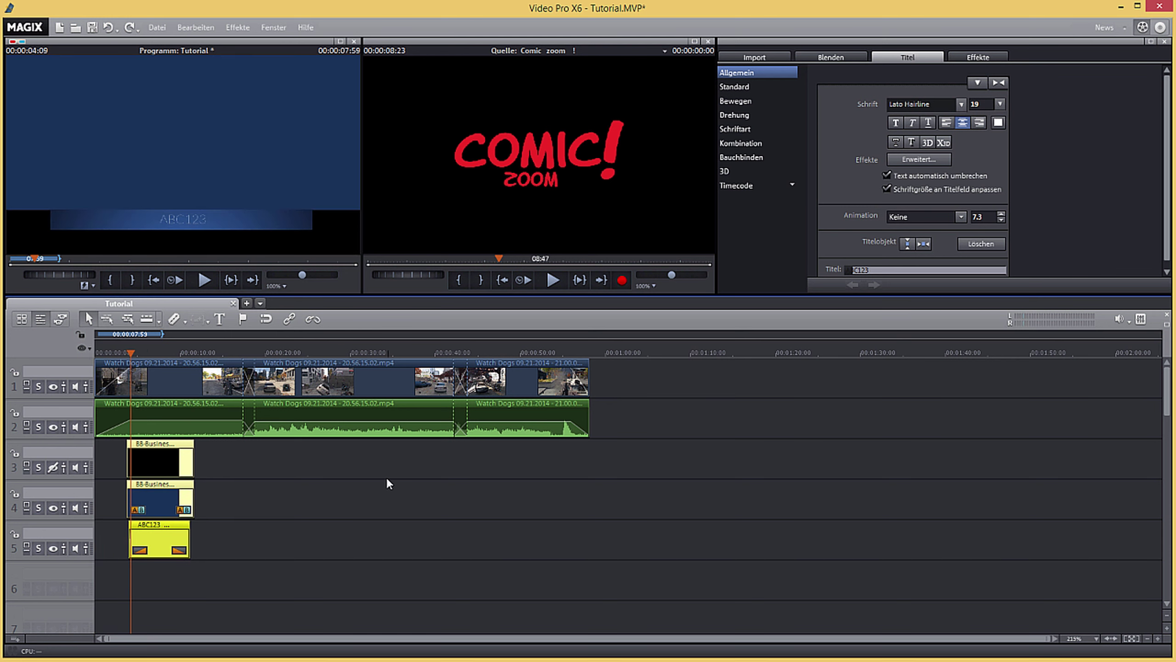
pyautogui.press('Delete')
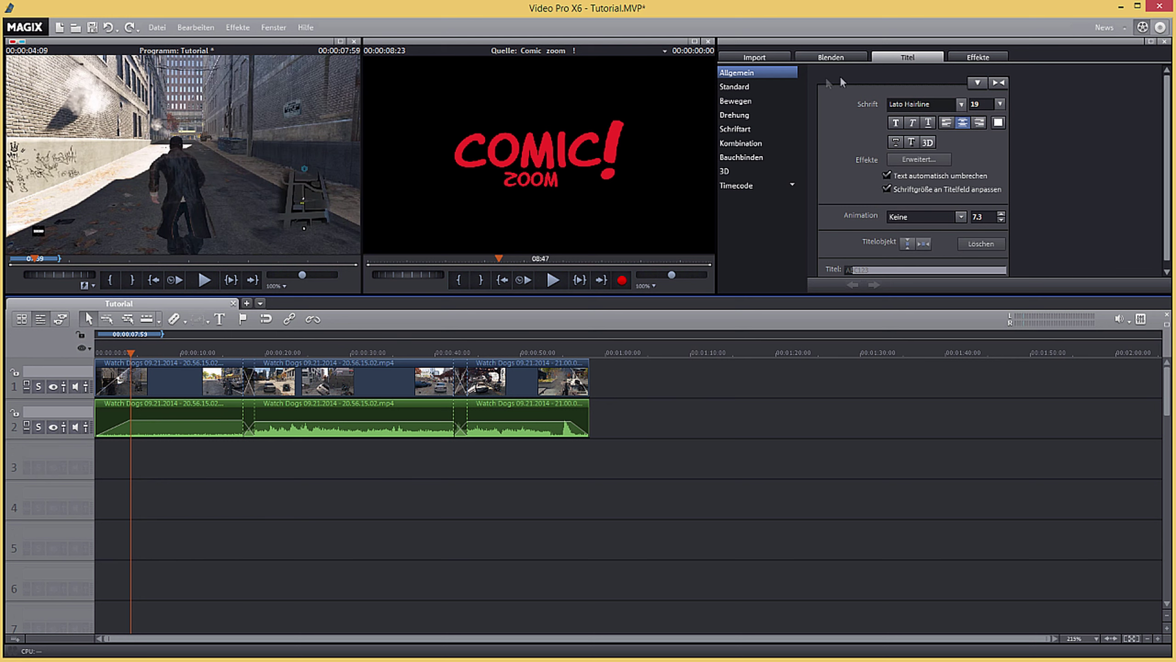
# Step: Add the Standard title below the first clip on track 3, set its text to ABC123 and move it to the image's upper edge
pyautogui.click(741, 87)
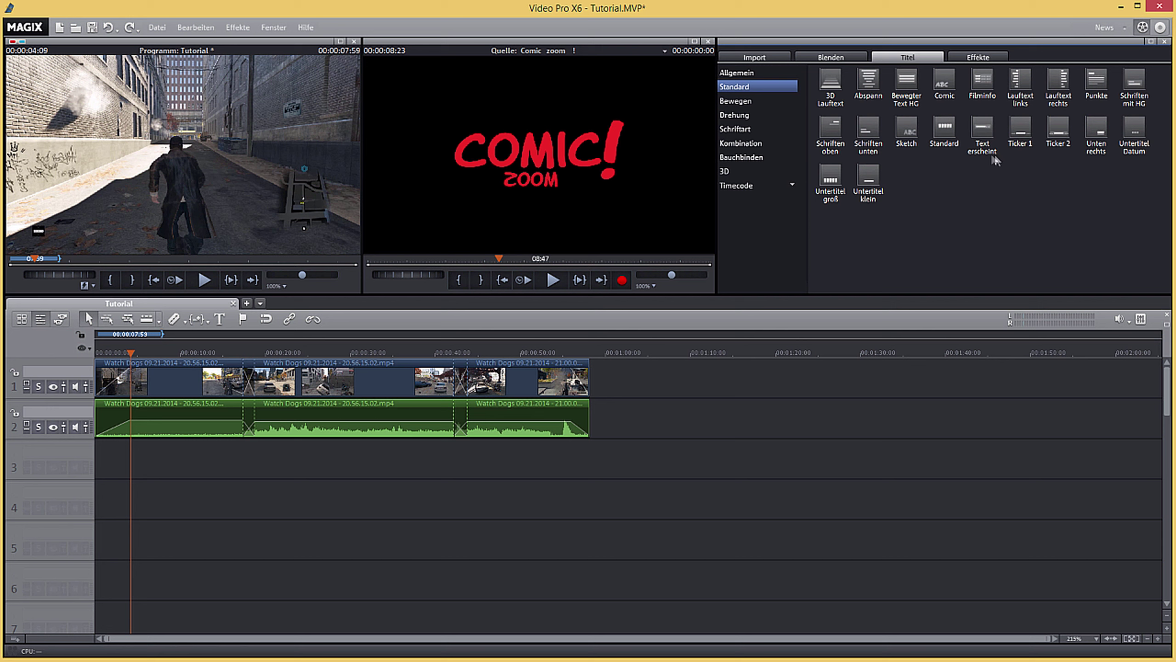
pyautogui.moveTo(944, 132); pyautogui.dragTo(148, 443)
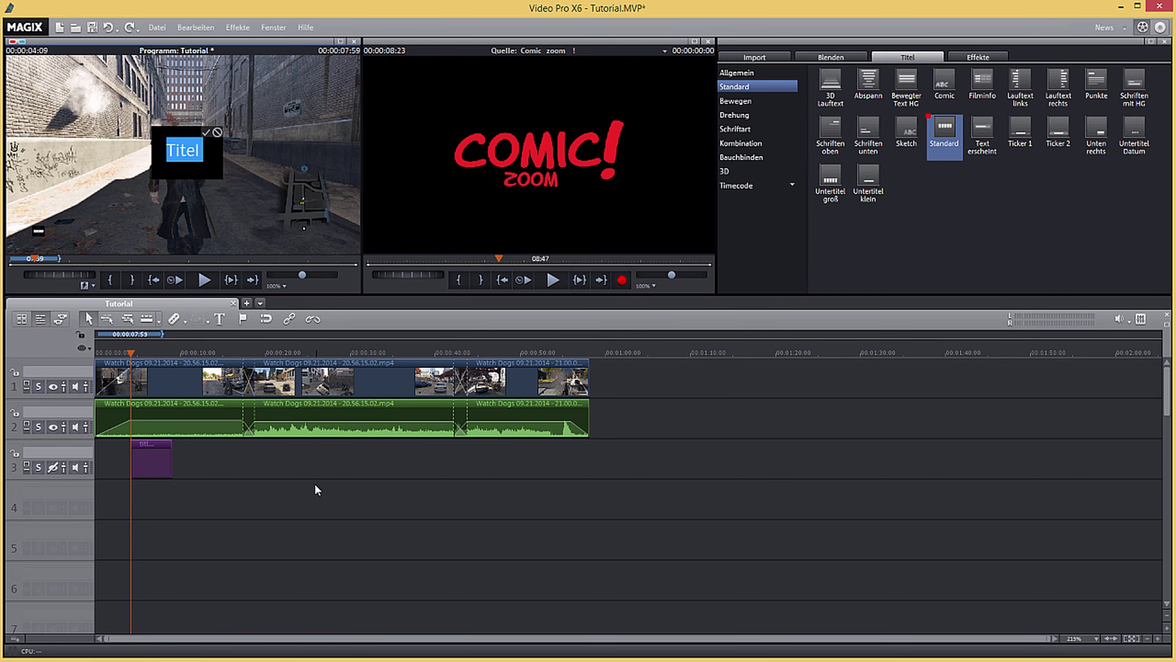
pyautogui.write('ABC123')
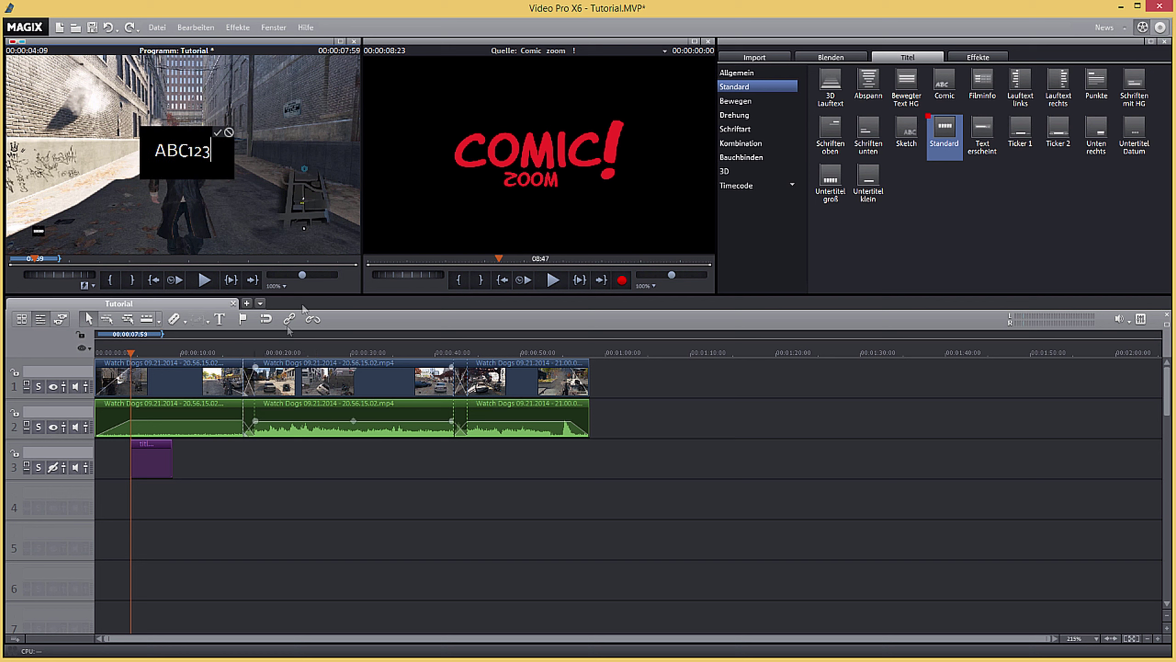
pyautogui.click(218, 136)
pyautogui.moveTo(186, 151); pyautogui.dragTo(180, 61)
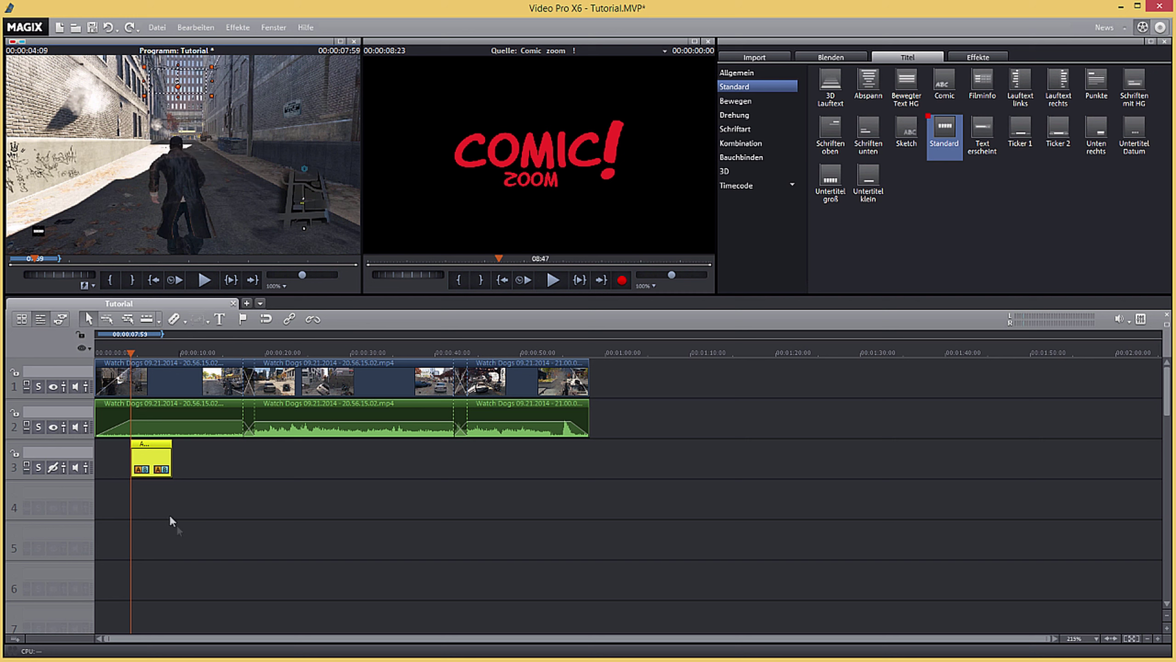
# Step: Reopen the ABC123 title for editing, change its text colour to orange (255, 128, 64) and apply the change
pyautogui.doubleClick(155, 458)
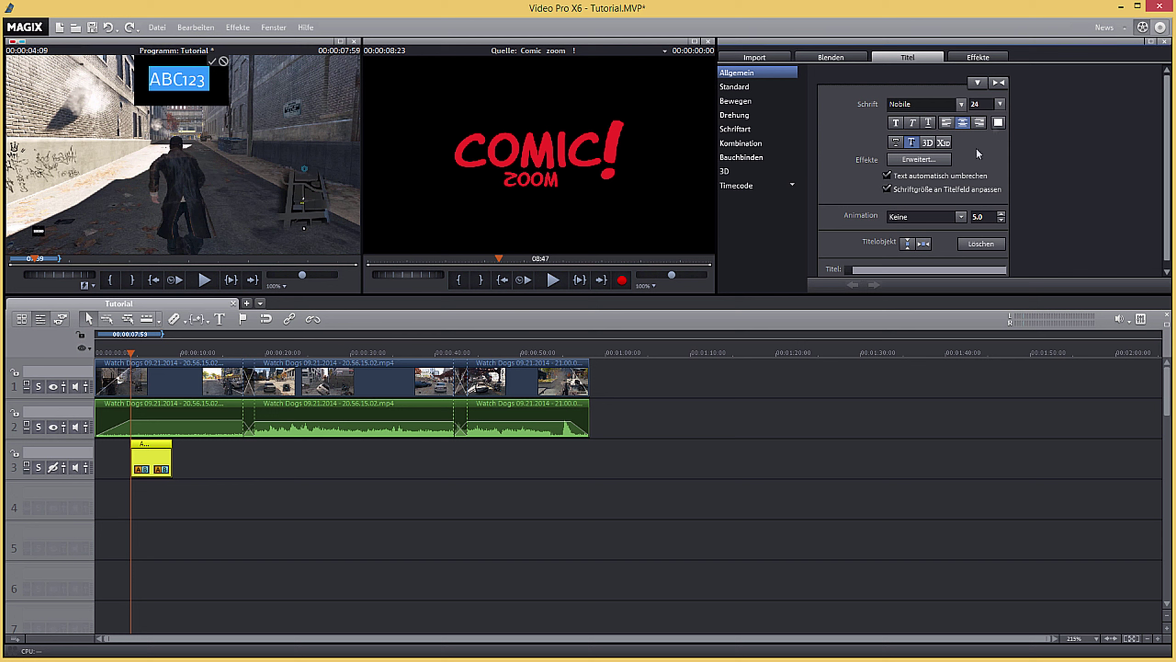
pyautogui.click(998, 122)
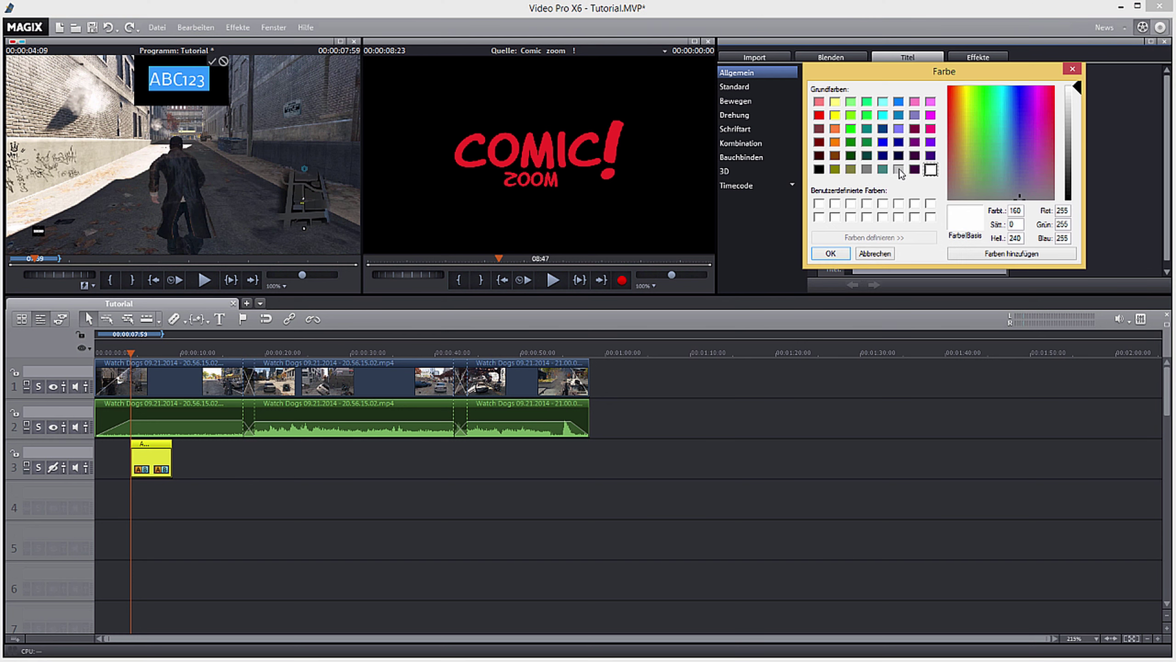
pyautogui.click(836, 129)
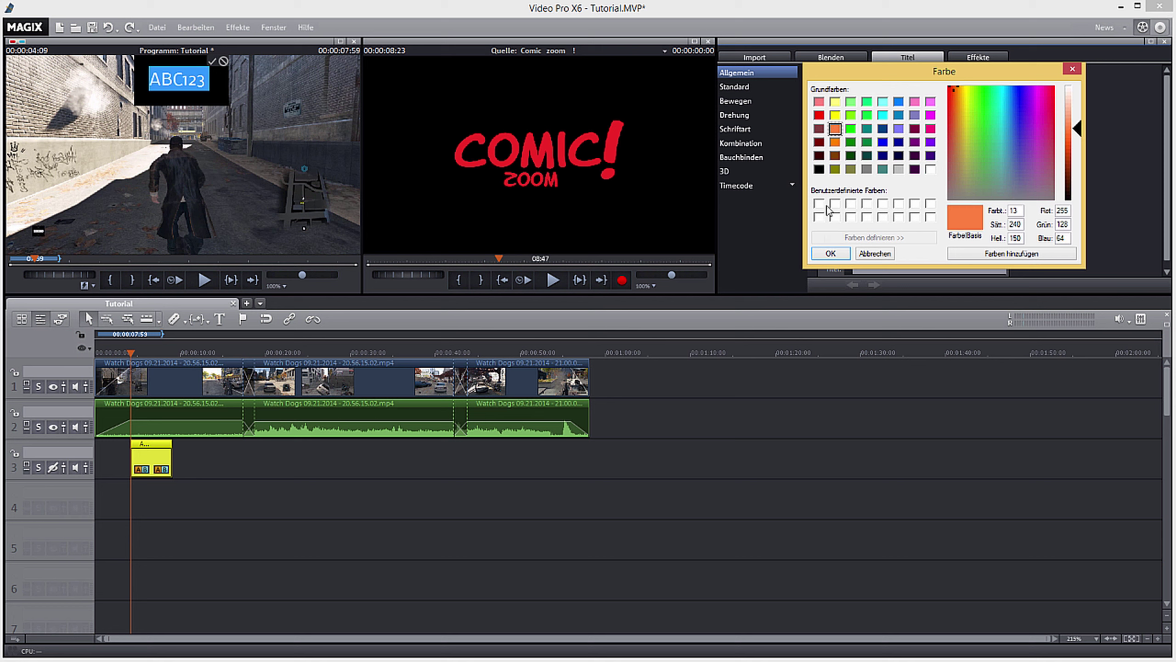
pyautogui.click(830, 254)
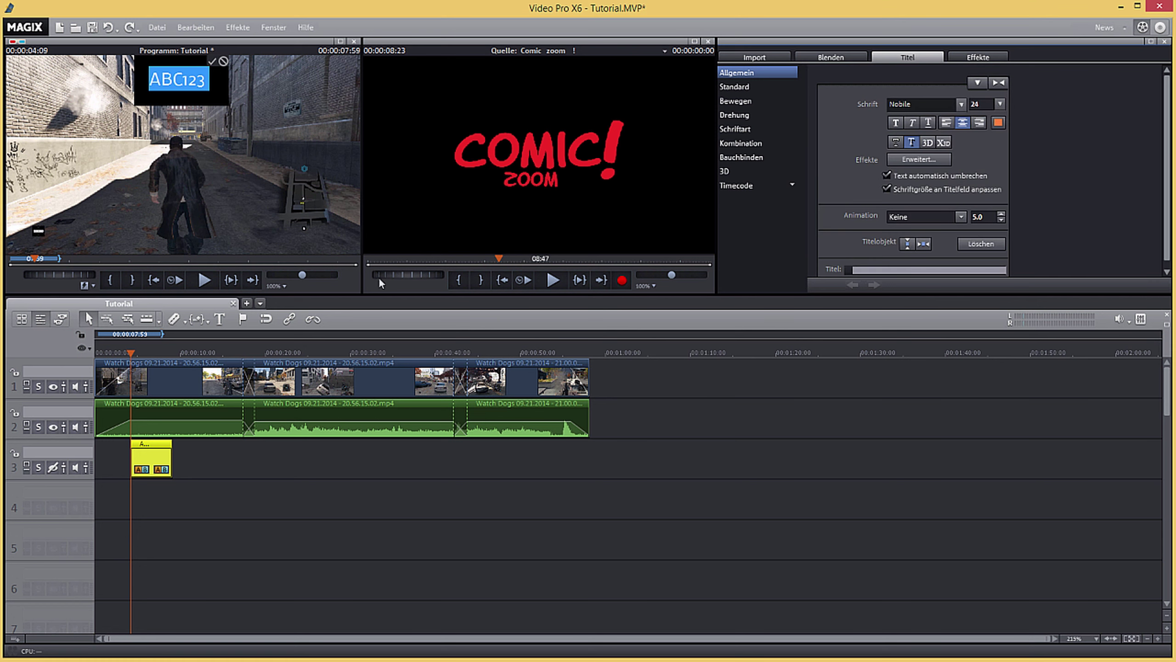
pyautogui.click(216, 61)
# Step: Play the project from the start and switch on the picture of track 3
pyautogui.click(226, 493)
pyautogui.press('Home')
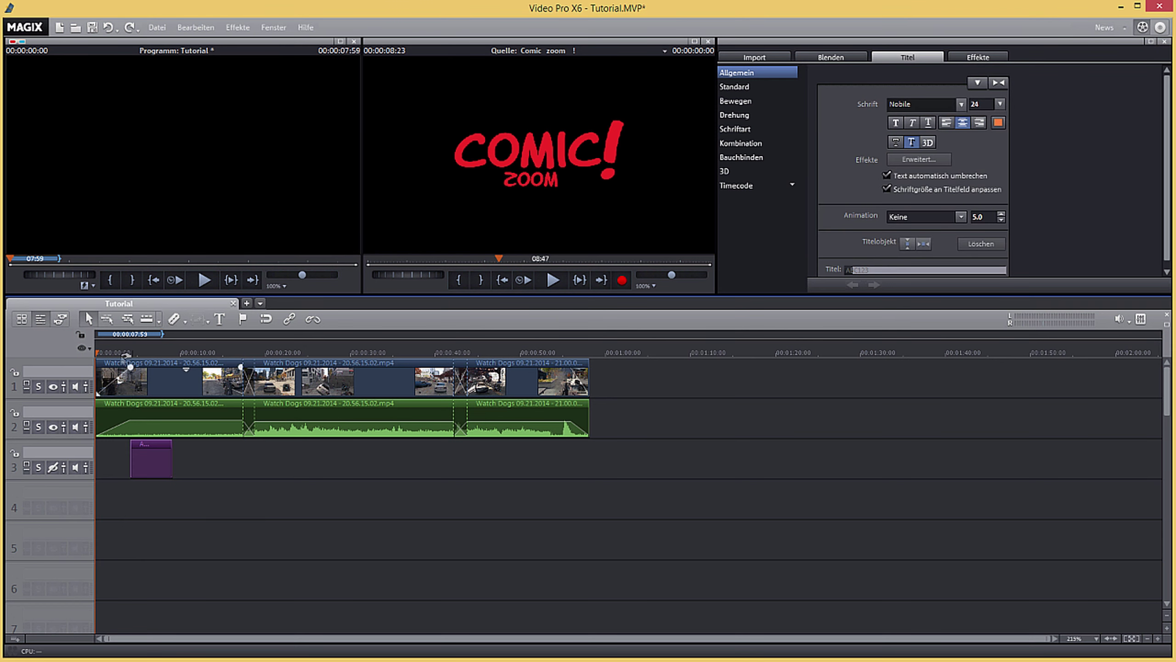
pyautogui.press('space')
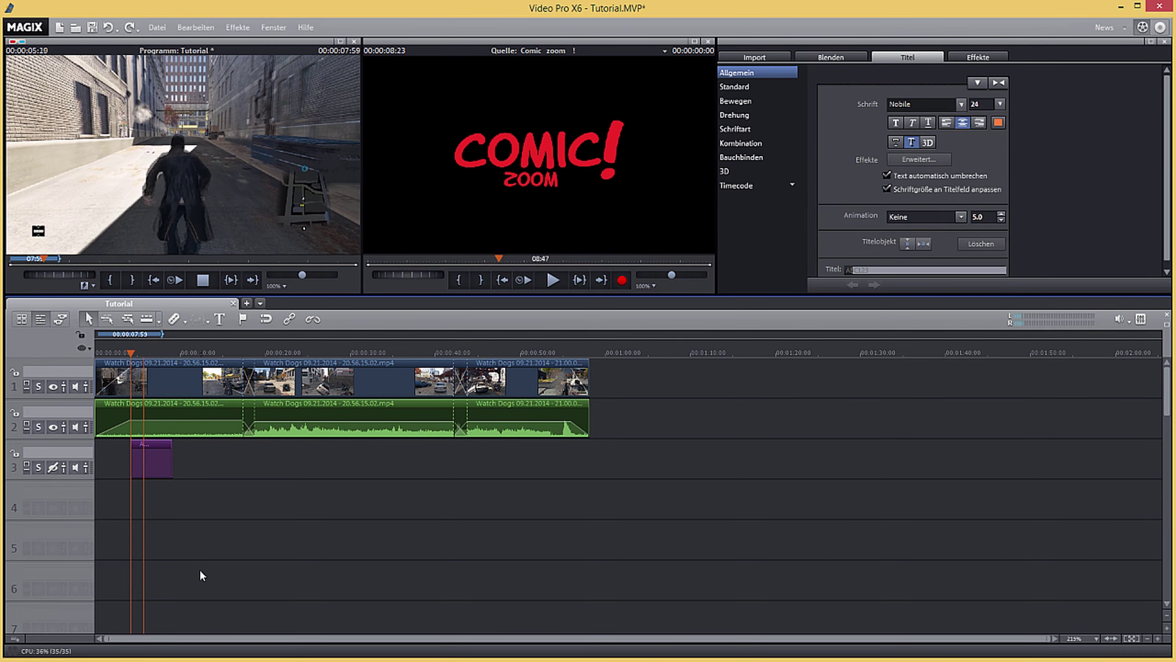
pyautogui.press('space')
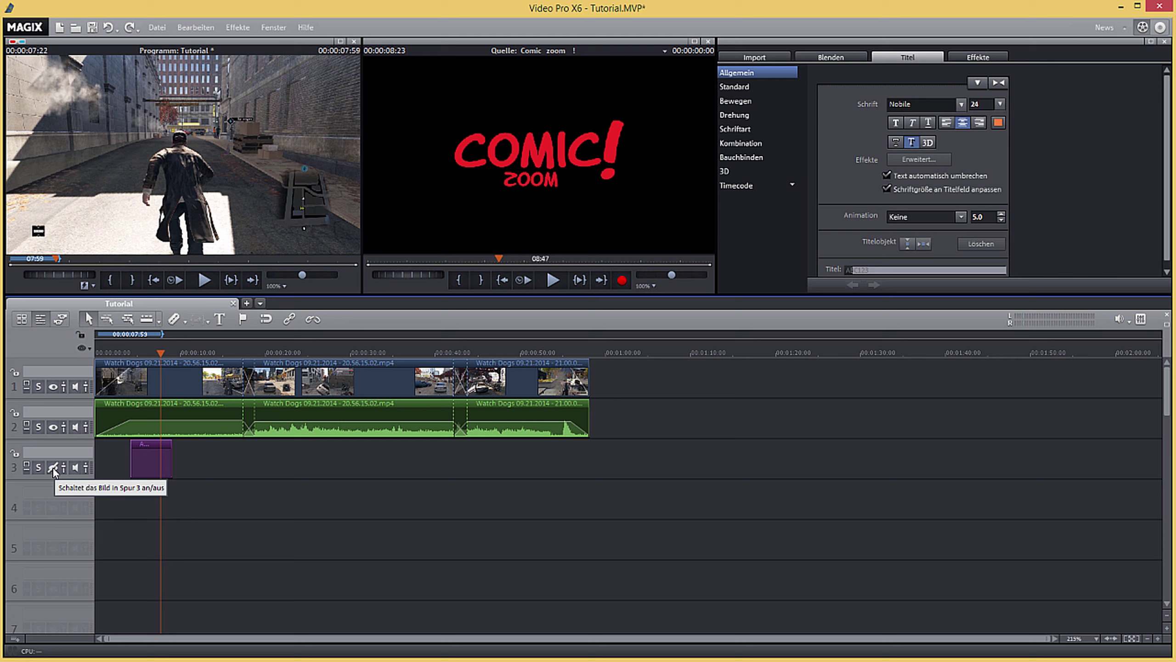
pyautogui.click(54, 469)
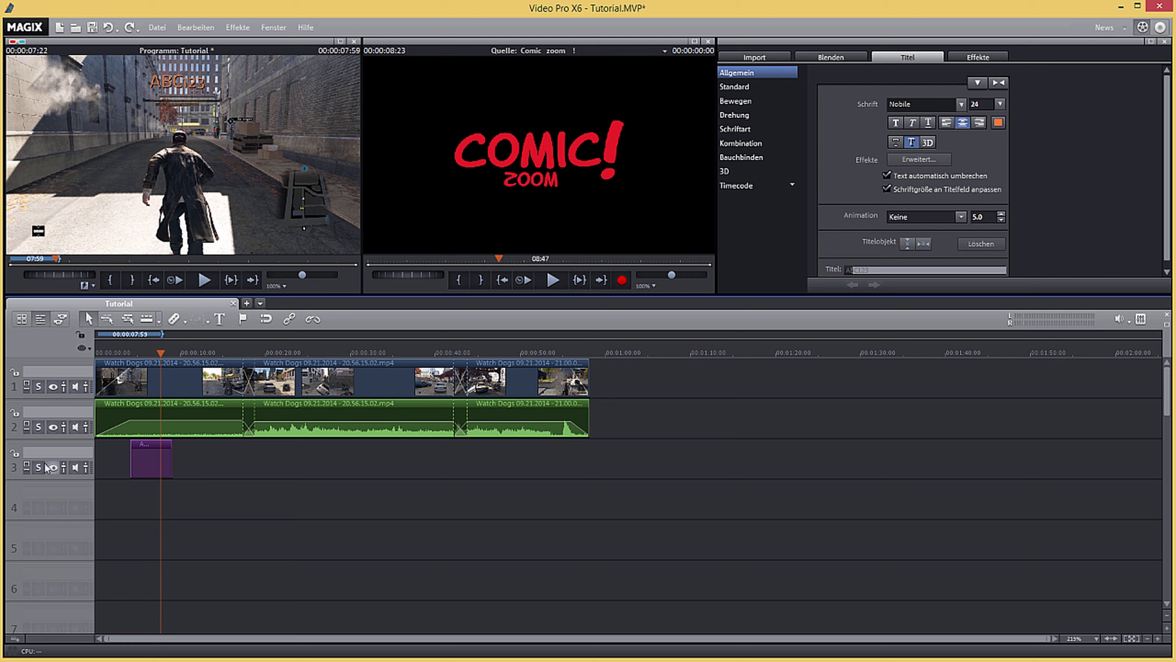
# Step: Play back the section with the orange ABC123 title
pyautogui.click(118, 353)
pyautogui.press('space')
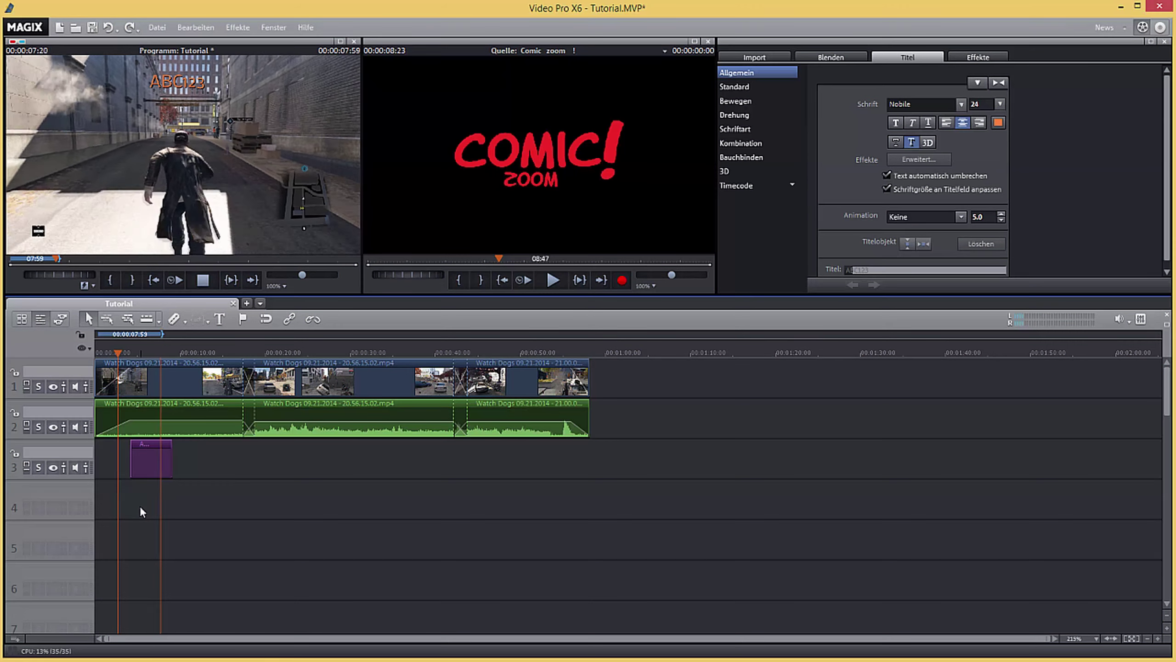
pyautogui.press('space')
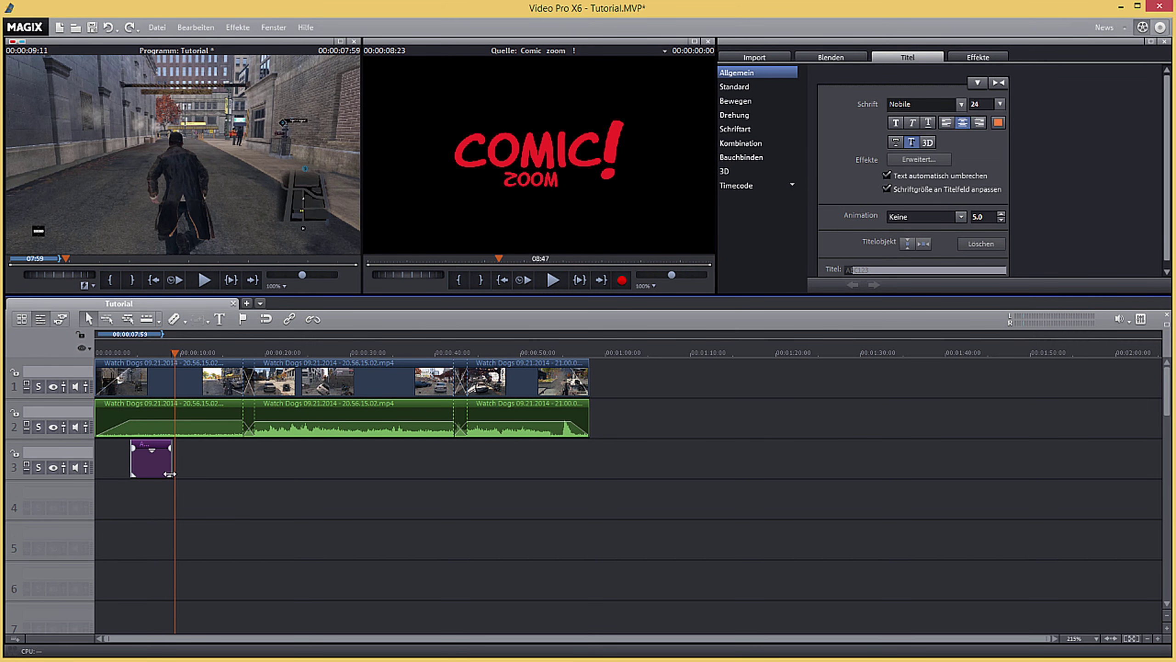
# Step: Extend the ABC123 title on track 3 to 9.8 seconds and add a fade-in and a fade-out to it
pyautogui.moveTo(169, 474); pyautogui.dragTo(211, 474)
pyautogui.moveTo(131, 447); pyautogui.dragTo(199, 447)
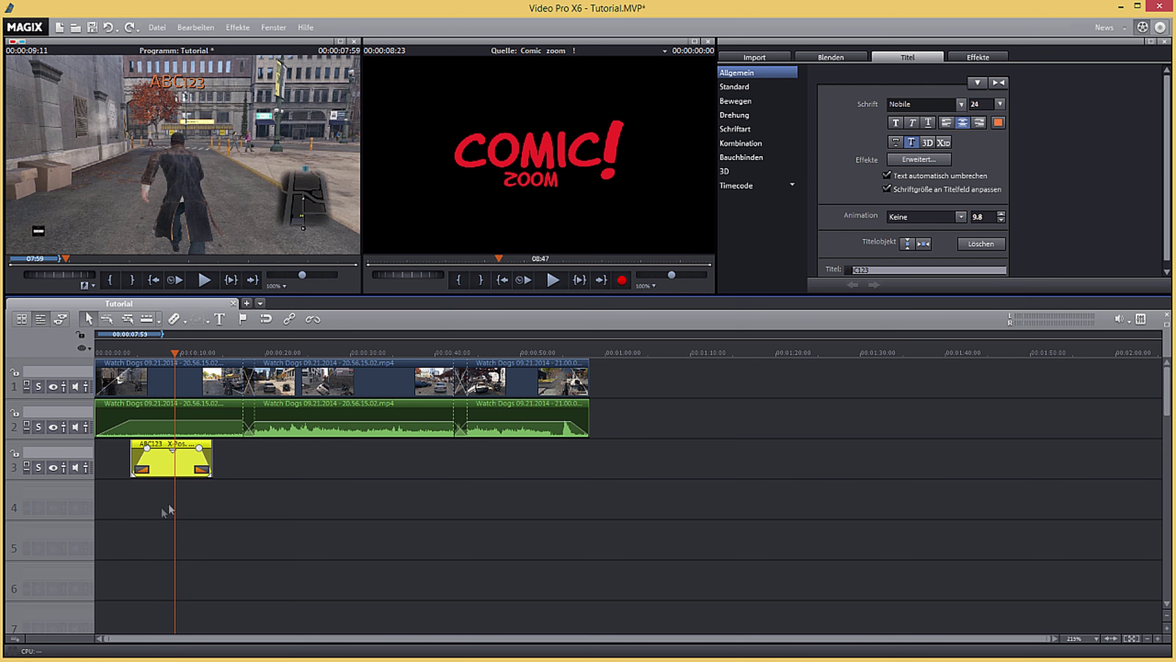
pyautogui.click(136, 475)
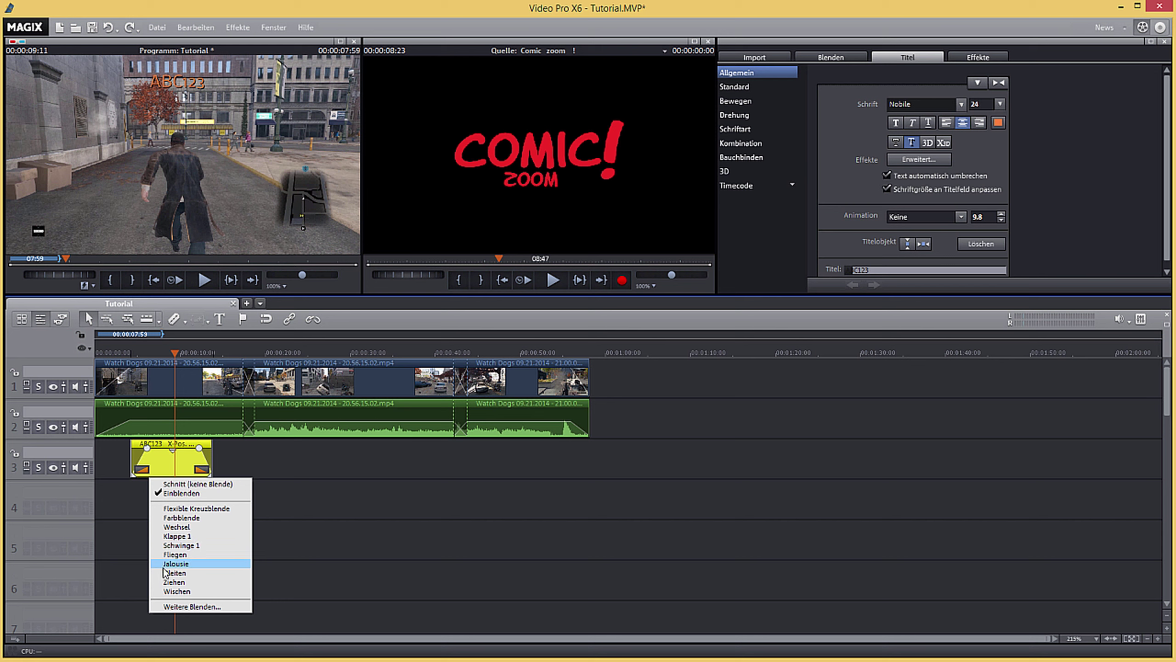
pyautogui.click(309, 511)
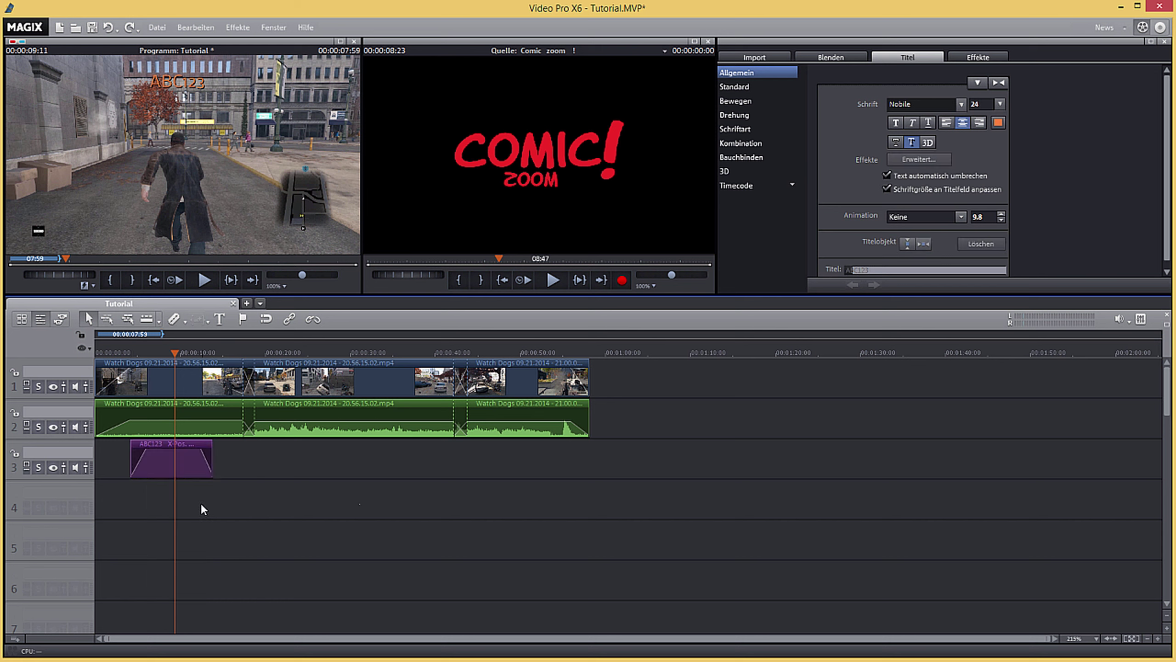
# Step: Enlarge the ABC123 title in the program preview to font size 64 and play it back
pyautogui.doubleClick(130, 352)
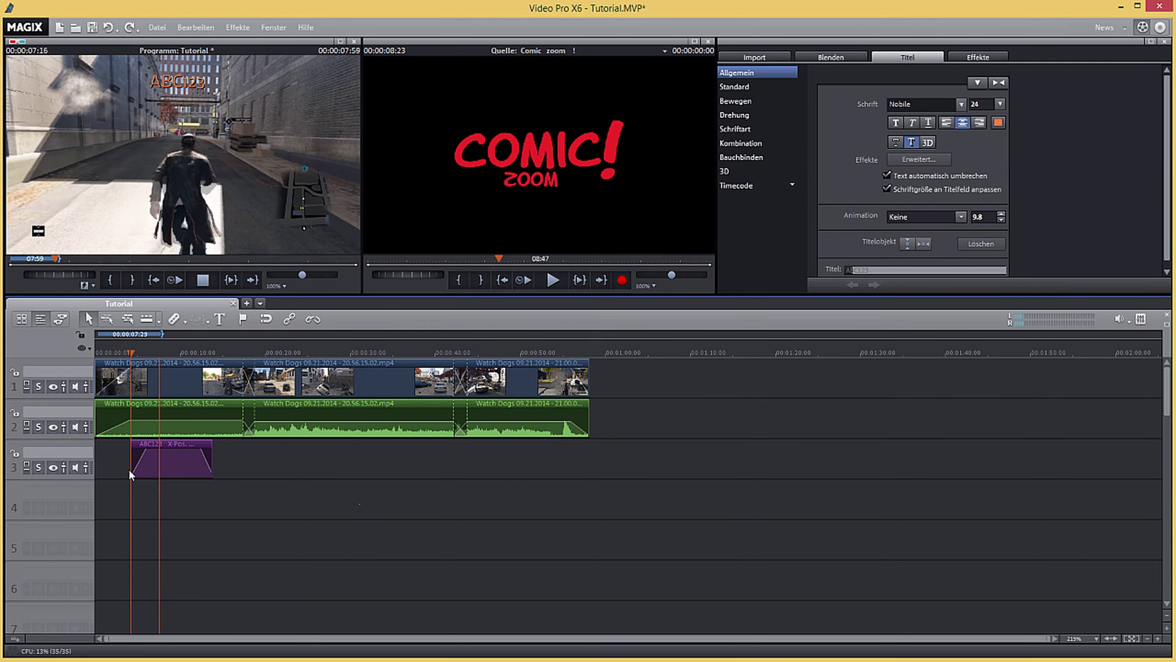
pyautogui.click(146, 463)
pyautogui.click(197, 86)
pyautogui.moveTo(228, 99); pyautogui.dragTo(267, 133)
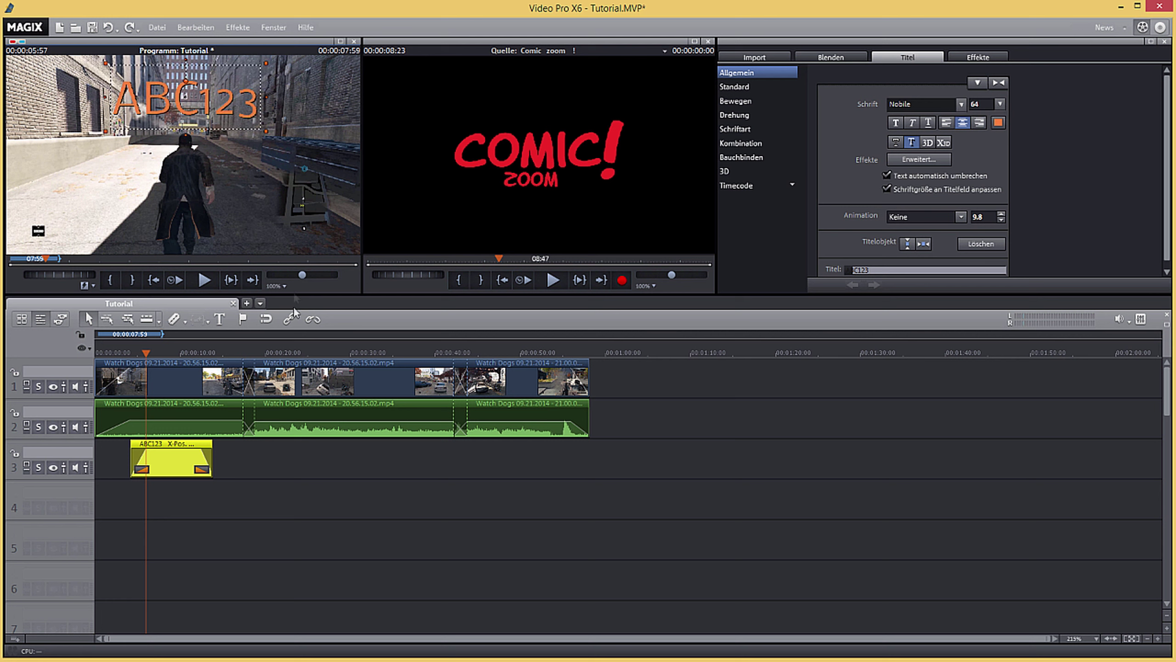
pyautogui.click(266, 523)
pyautogui.press('space')
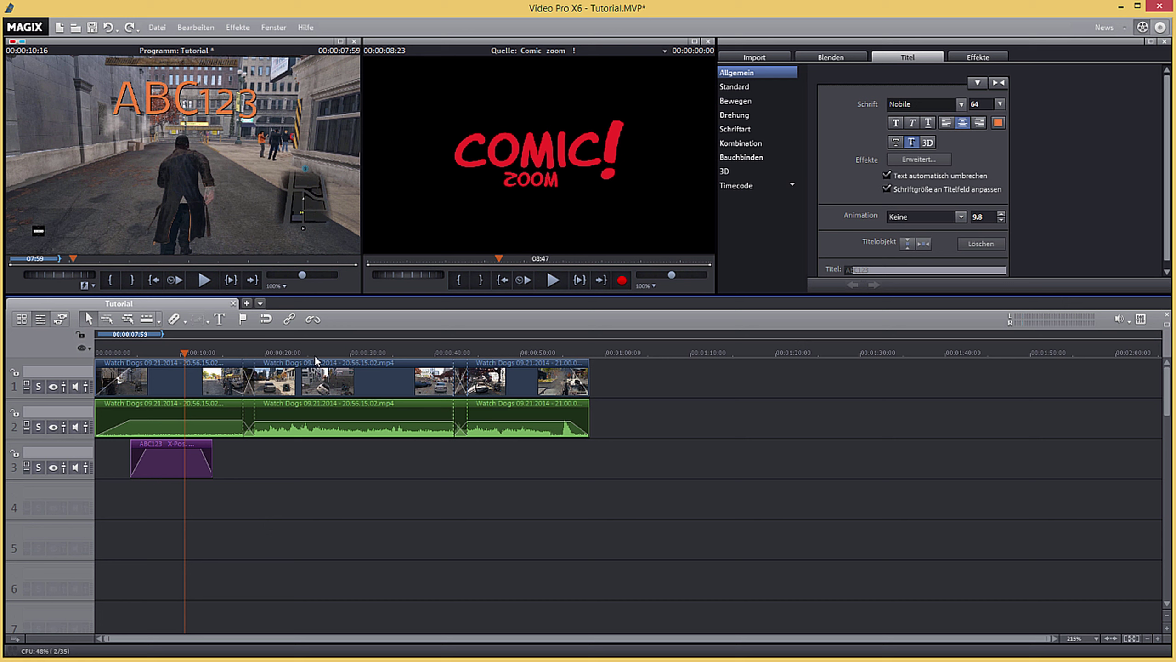
# Step: Move the last clip directly behind the second one without a crossfade and play from the cut at 00:00:43:43
pyautogui.moveTo(315, 360); pyautogui.dragTo(527, 383)
pyautogui.click(515, 384)
pyautogui.click(475, 354)
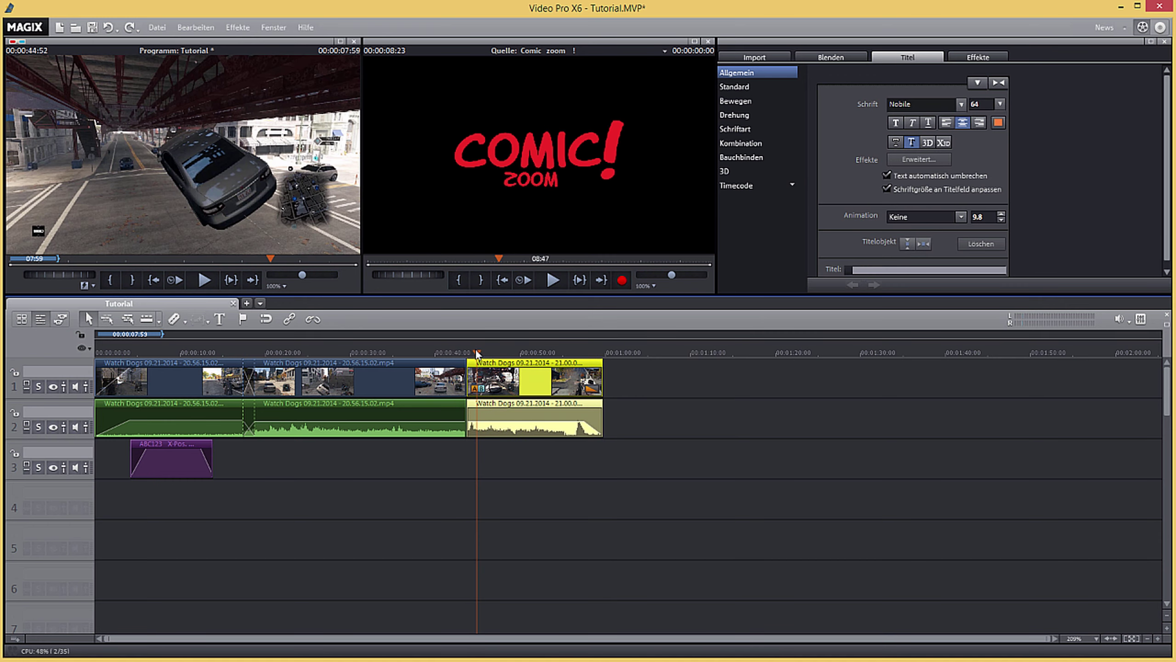
pyautogui.moveTo(476, 354); pyautogui.dragTo(468, 355)
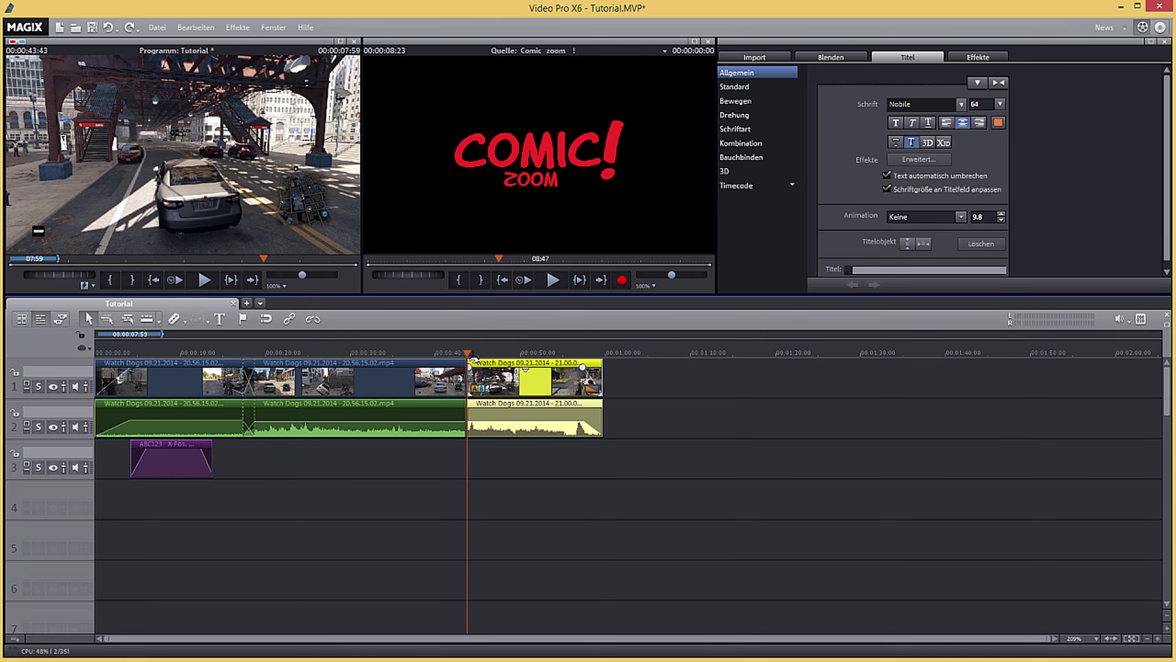
pyautogui.press('space')
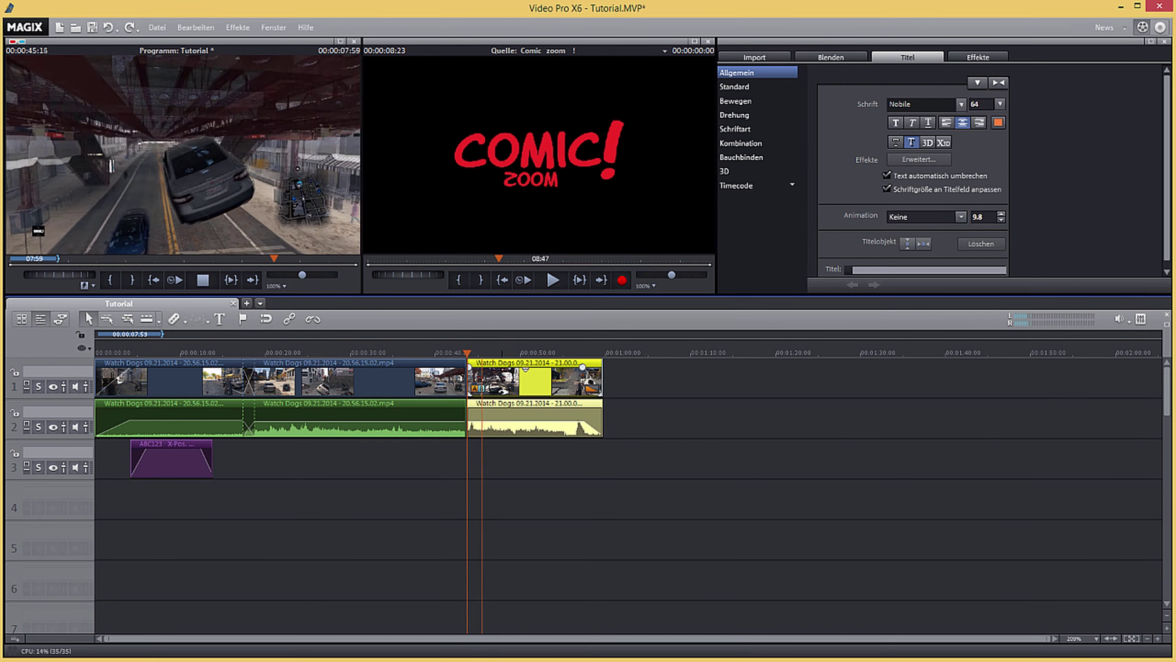
pyautogui.press('space')
# Step: Separate the last clip from the second one, extend its start back to the playhead at 00:00:45:29 and shorten its end
pyautogui.moveTo(518, 383); pyautogui.dragTo(550, 377)
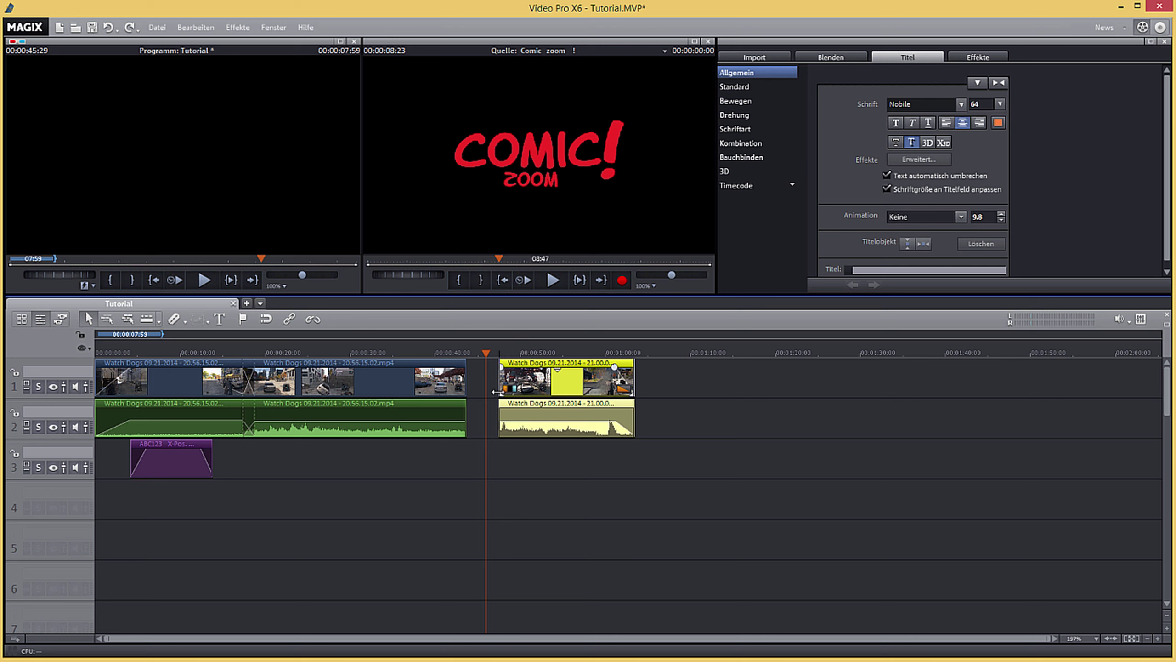
pyautogui.moveTo(498, 391); pyautogui.dragTo(483, 404)
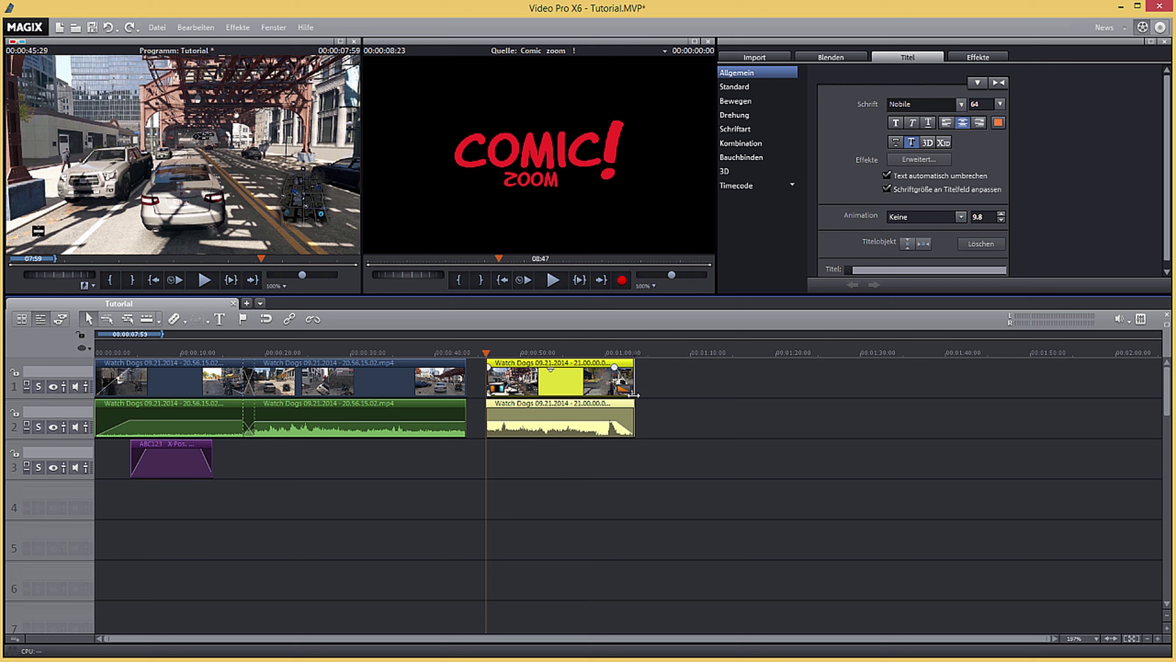
pyautogui.moveTo(633, 396); pyautogui.dragTo(615, 399)
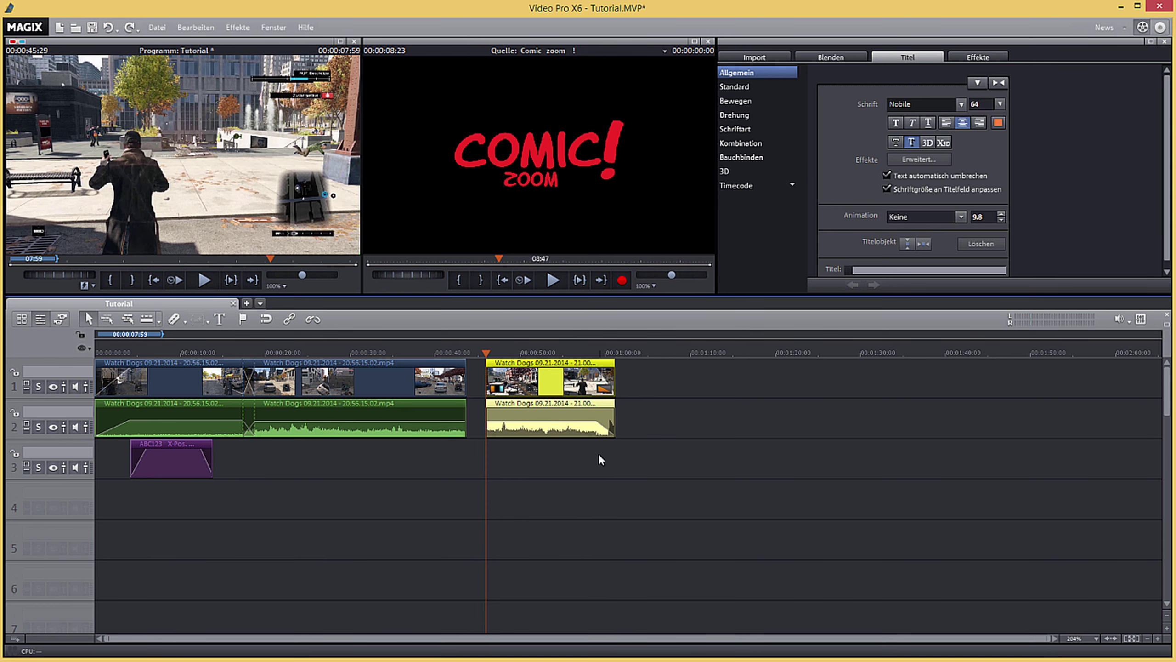
# Step: Move the last clip back against the second clip and place the playhead on their cut at 00:00:43:43
pyautogui.moveTo(518, 397)
pyautogui.moveTo(541, 370)
pyautogui.moveTo(508, 382); pyautogui.dragTo(487, 384)
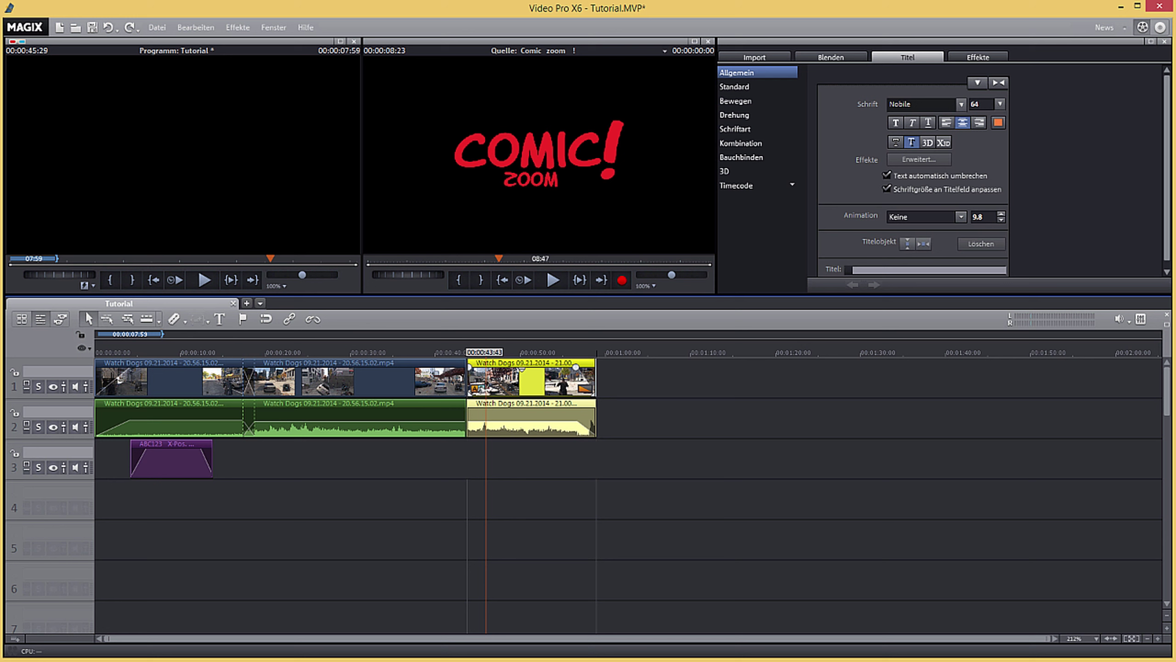
pyautogui.click(466, 351)
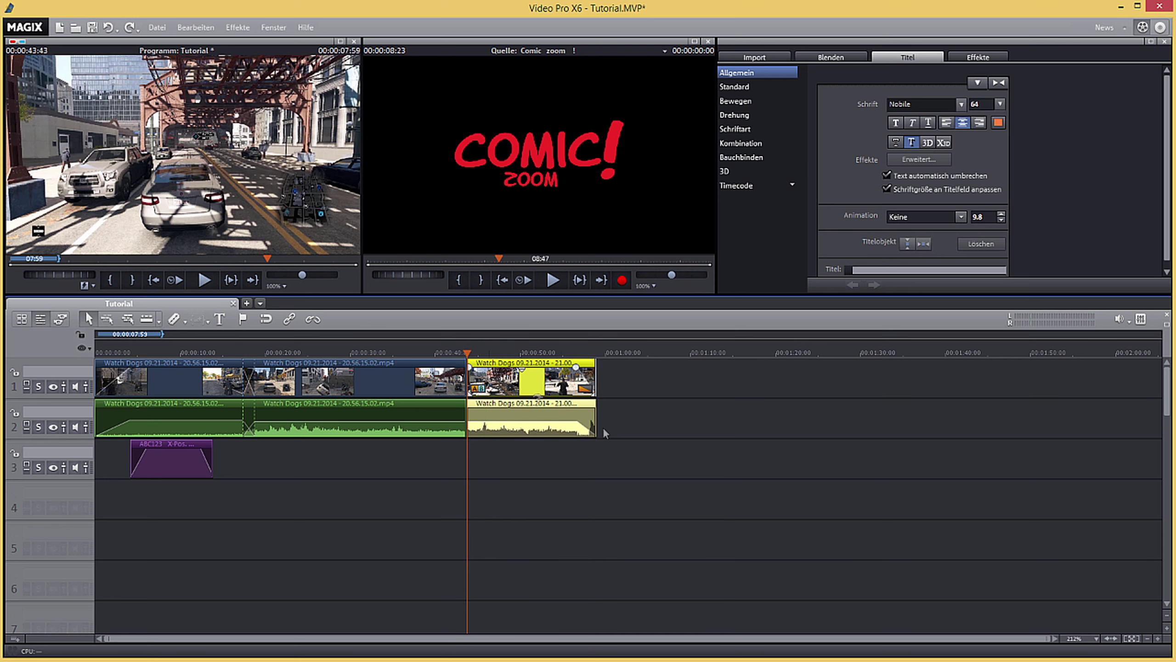
pyautogui.click(1157, 639)
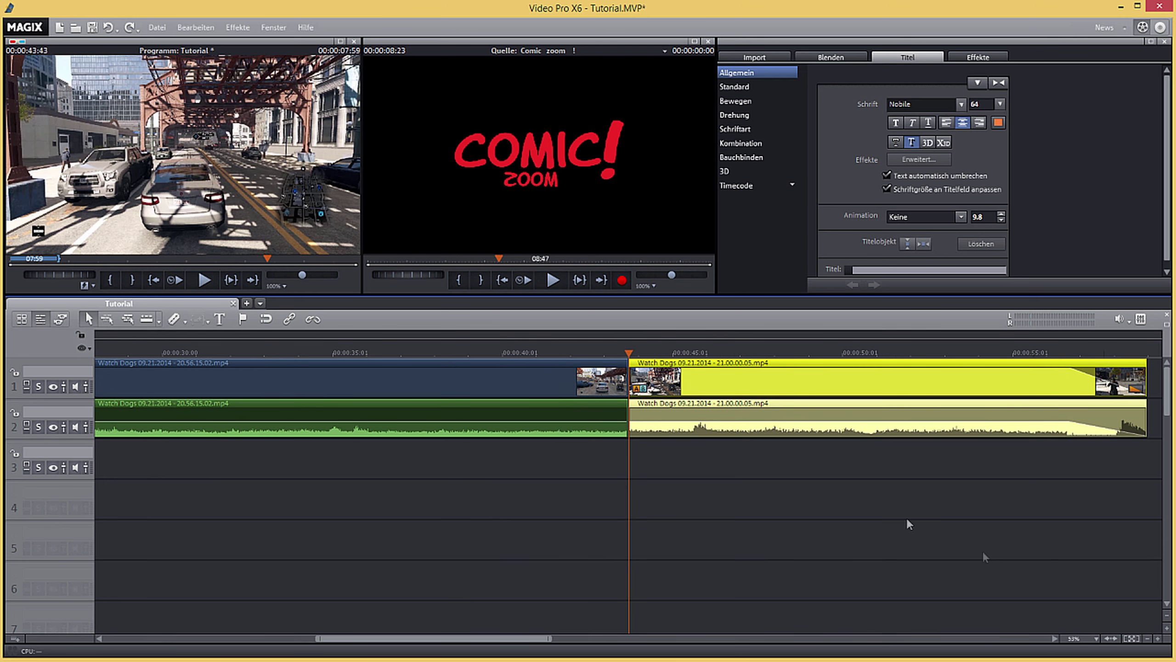
# Step: Overlap the last clip's start slightly with the second clip's end to form a short crossfade, and play across the transition
pyautogui.moveTo(624, 360); pyautogui.dragTo(610, 360)
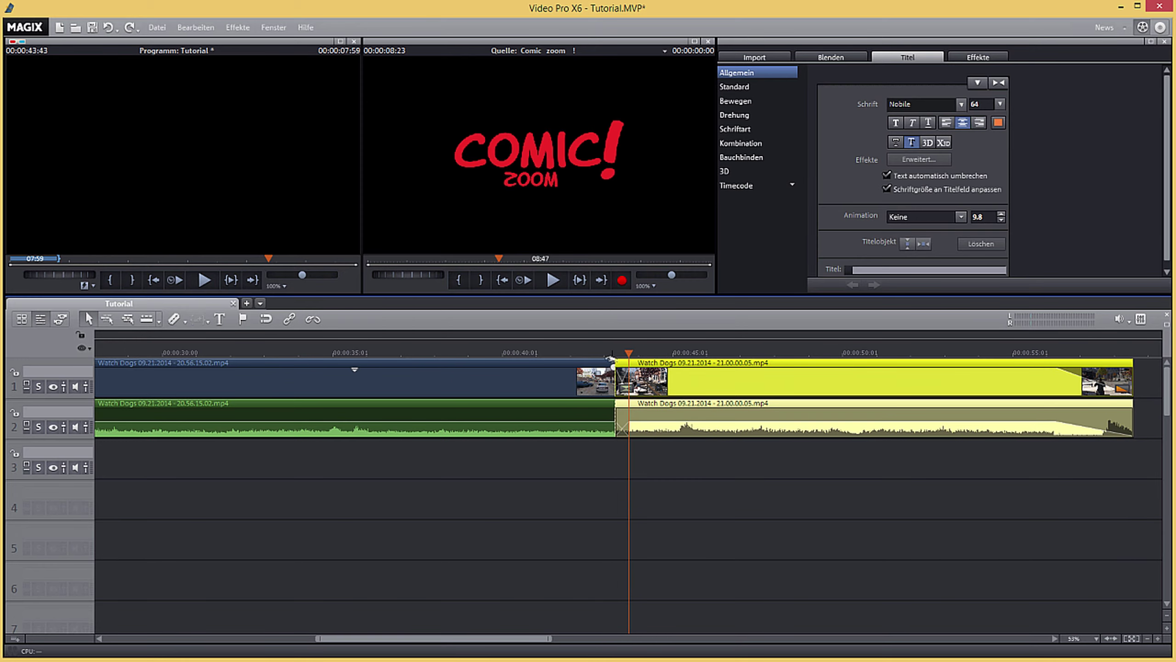
pyautogui.click(598, 352)
pyautogui.press('space')
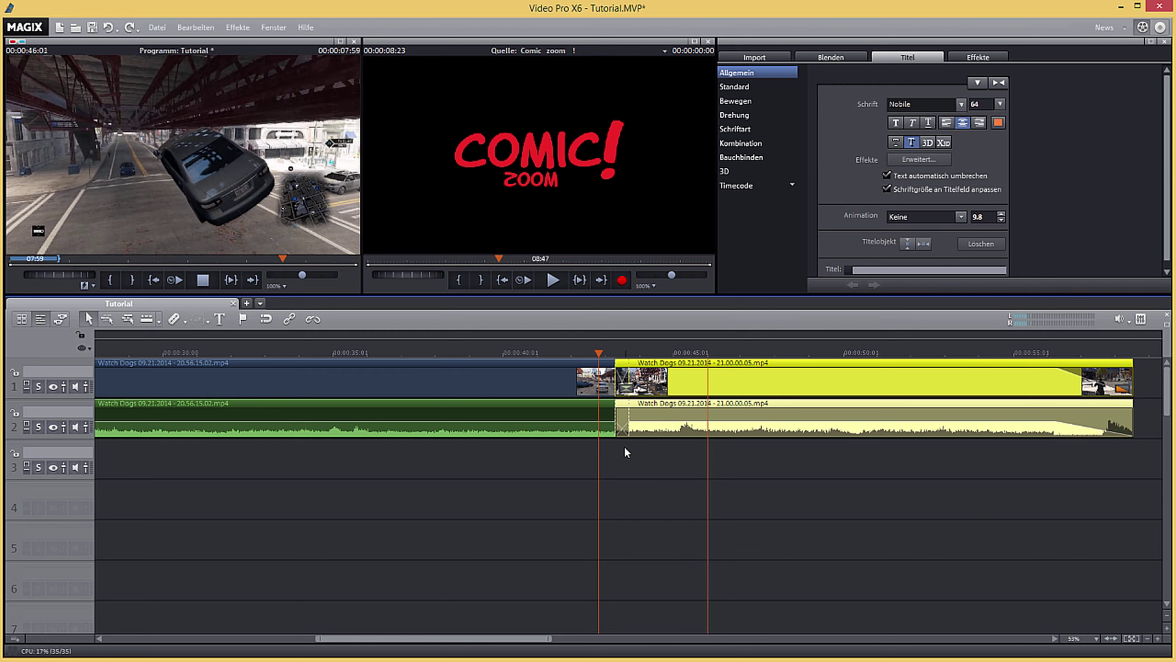
pyautogui.press('space')
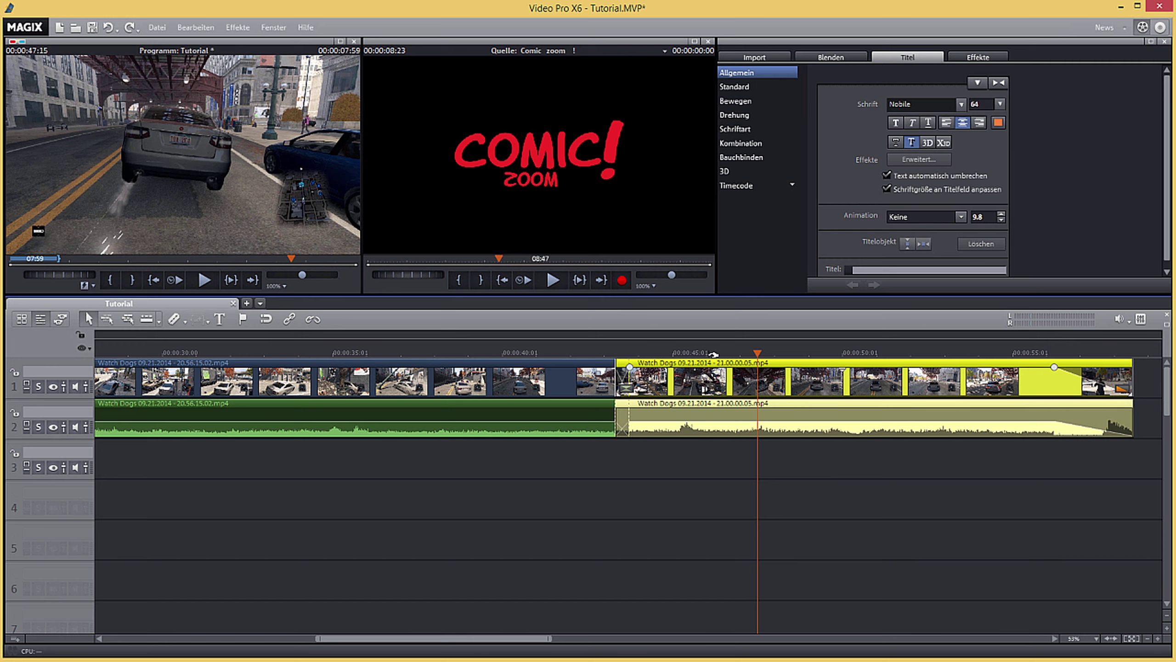
# Step: Split the last clip at 00:00:45:19 and at 00:00:47:23 to isolate the short car-jump section
pyautogui.moveTo(713, 354); pyautogui.dragTo(684, 370)
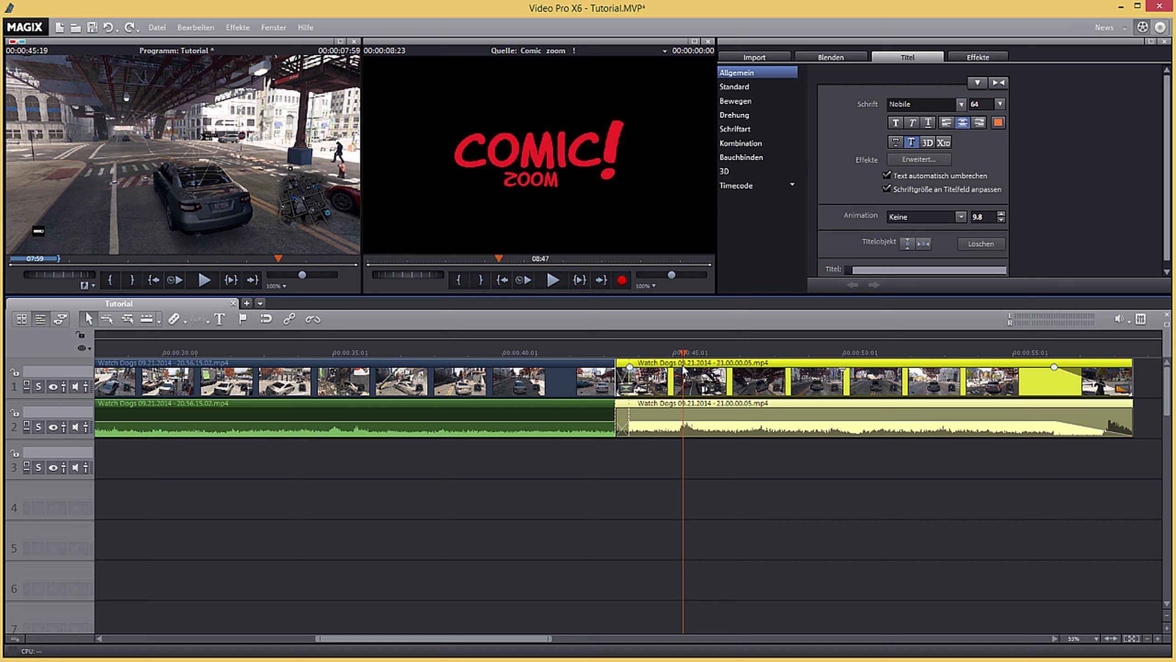
pyautogui.click(173, 320)
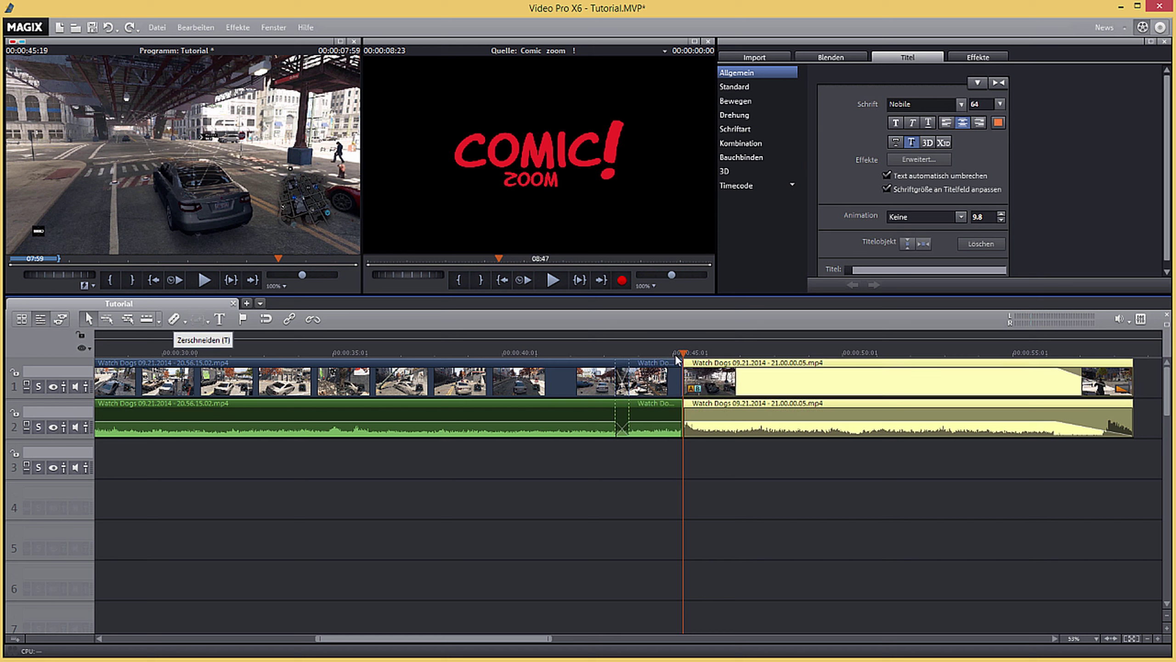
pyautogui.press('space')
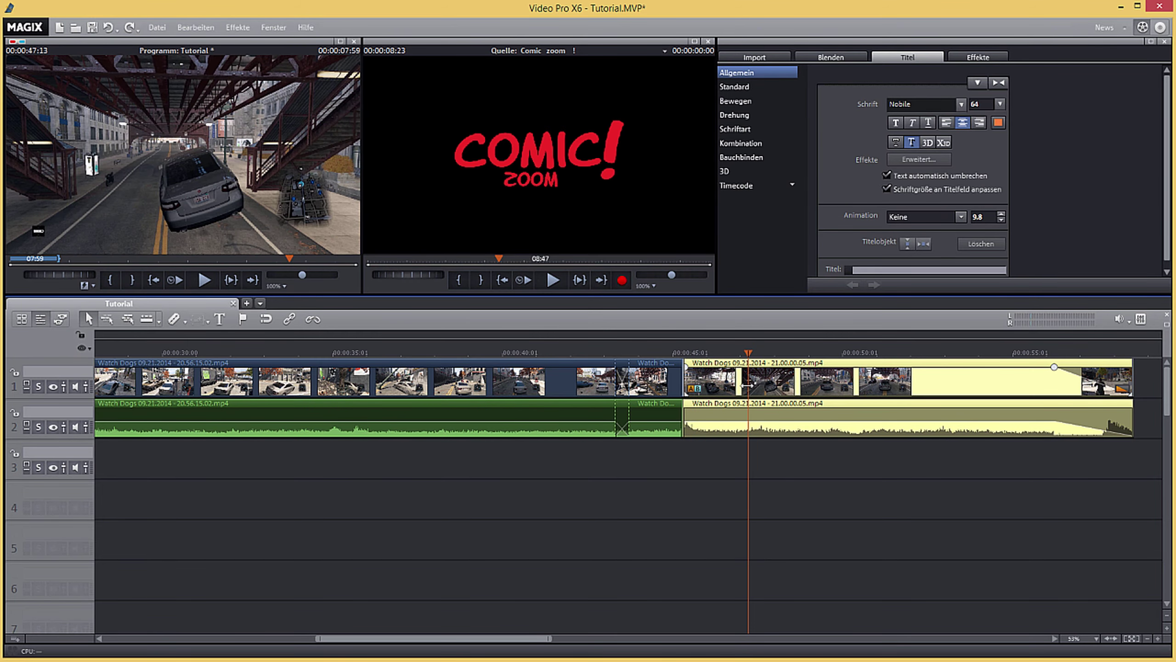
pyautogui.click(173, 320)
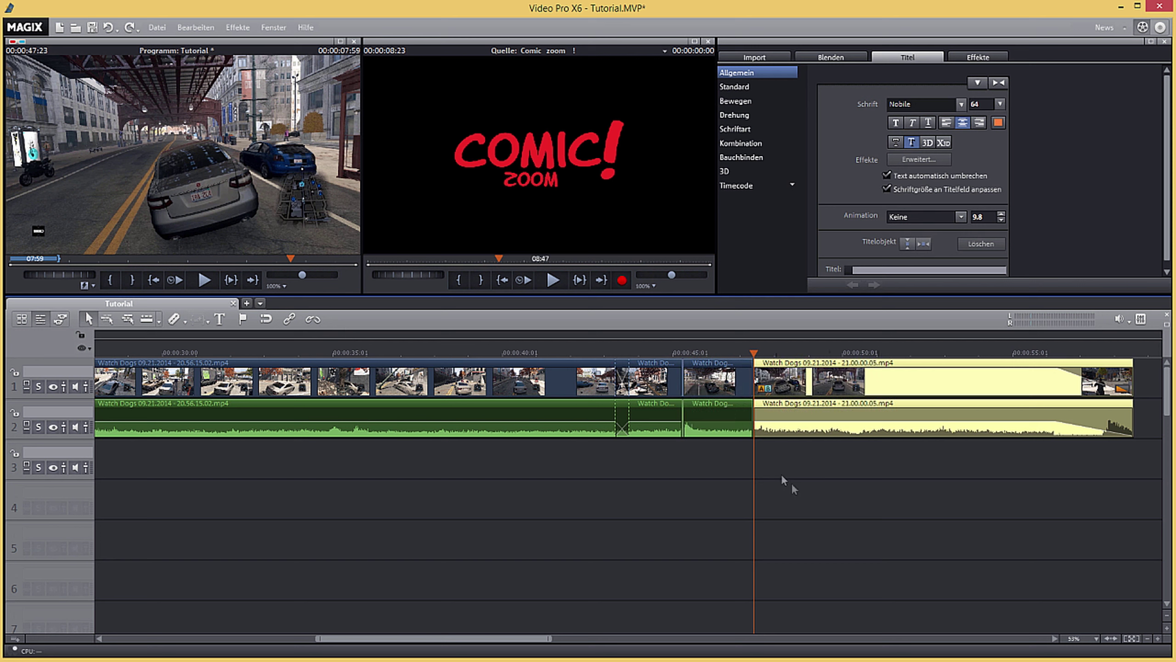
# Step: Move the last piece away from the short middle piece, leaving a large gap on the video and audio tracks
pyautogui.click(718, 379)
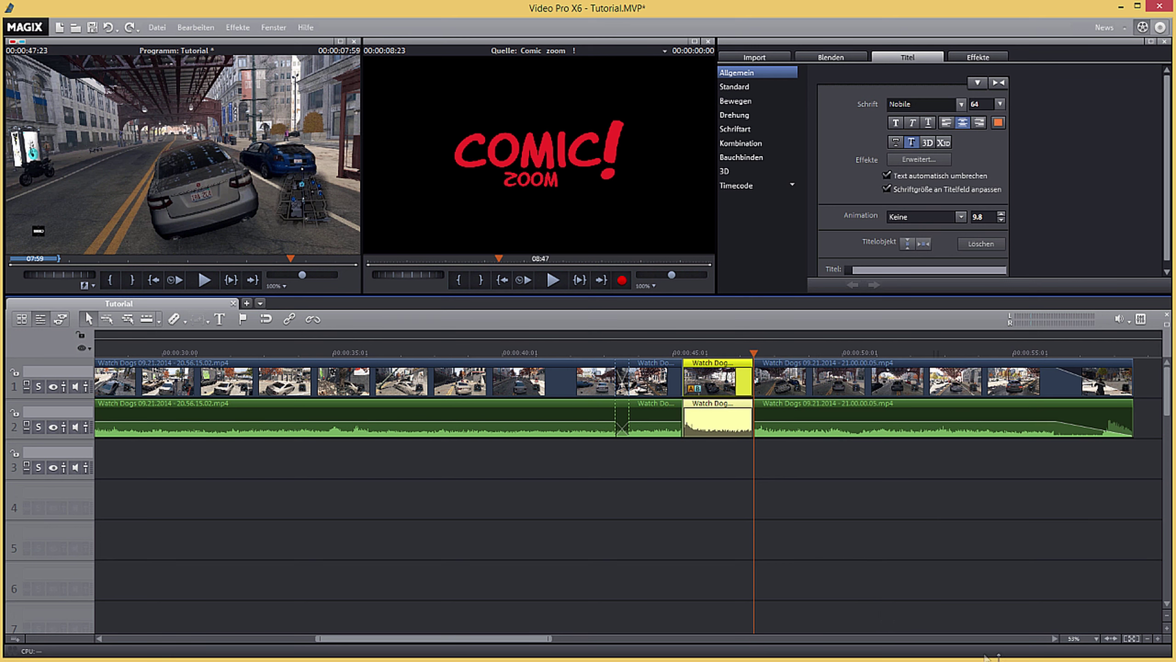
pyautogui.click(1149, 640)
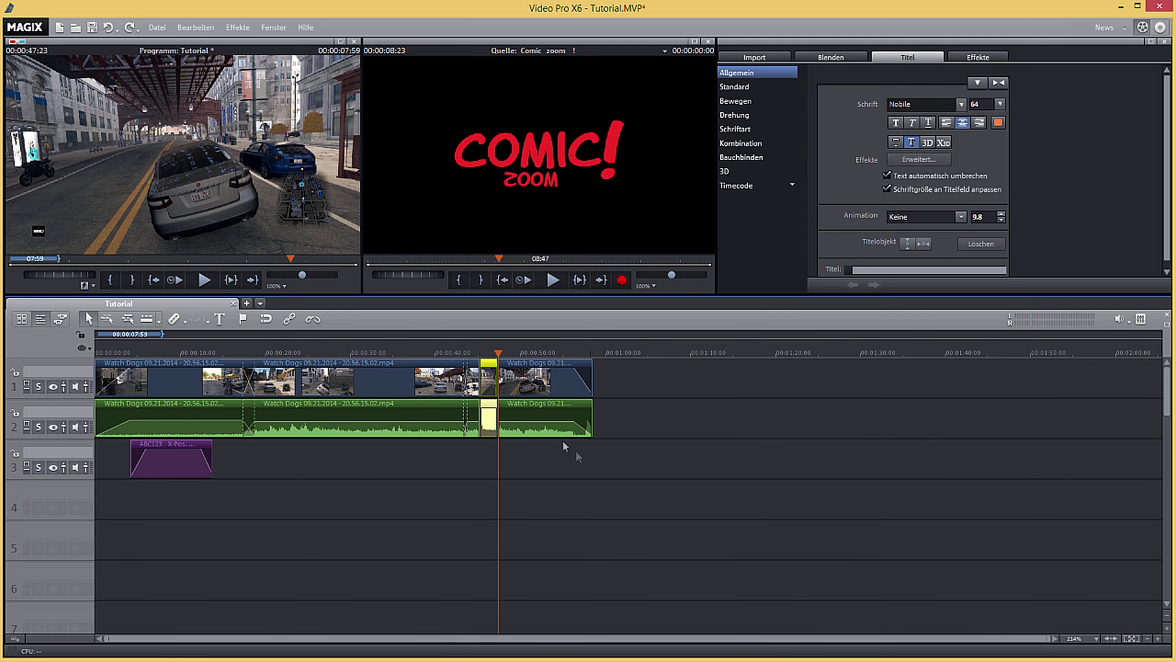
pyautogui.moveTo(532, 387); pyautogui.dragTo(703, 391)
# Step: Open the Geschwindigkeit video effect for the short car-jump clip
pyautogui.click(489, 379)
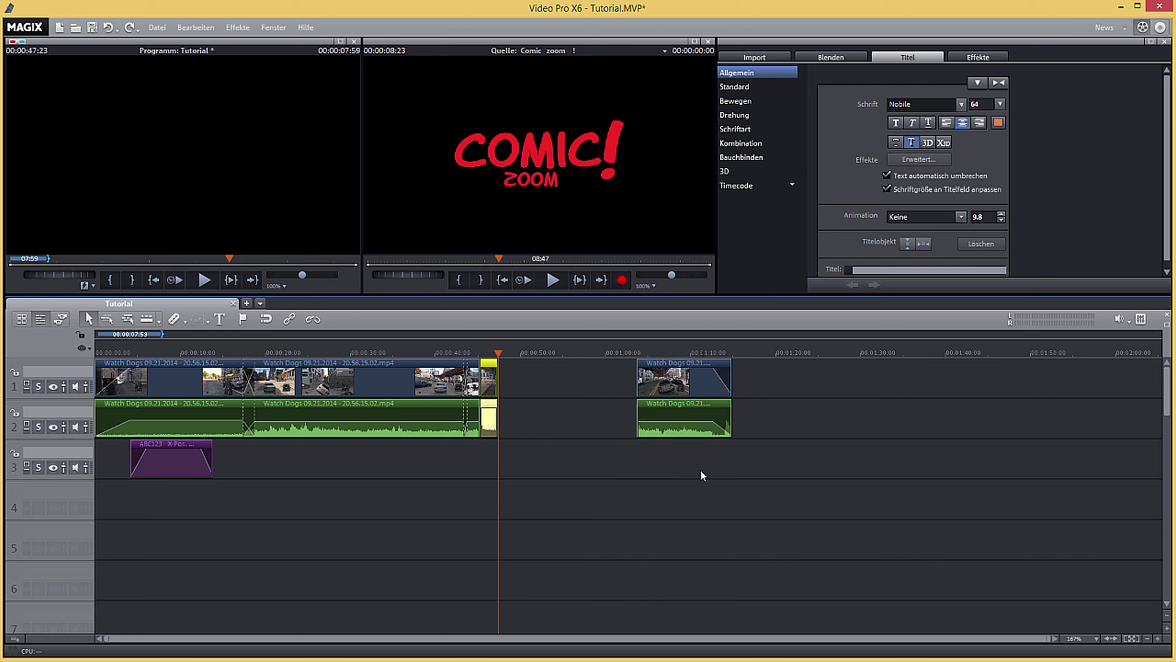
pyautogui.click(988, 58)
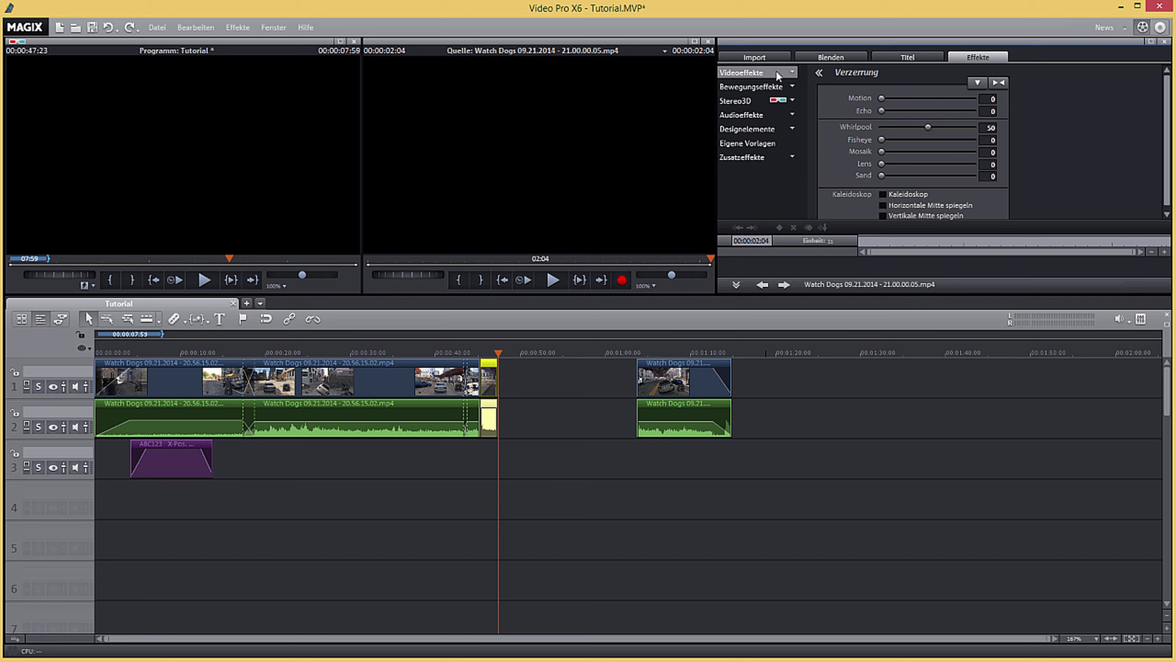
pyautogui.click(778, 72)
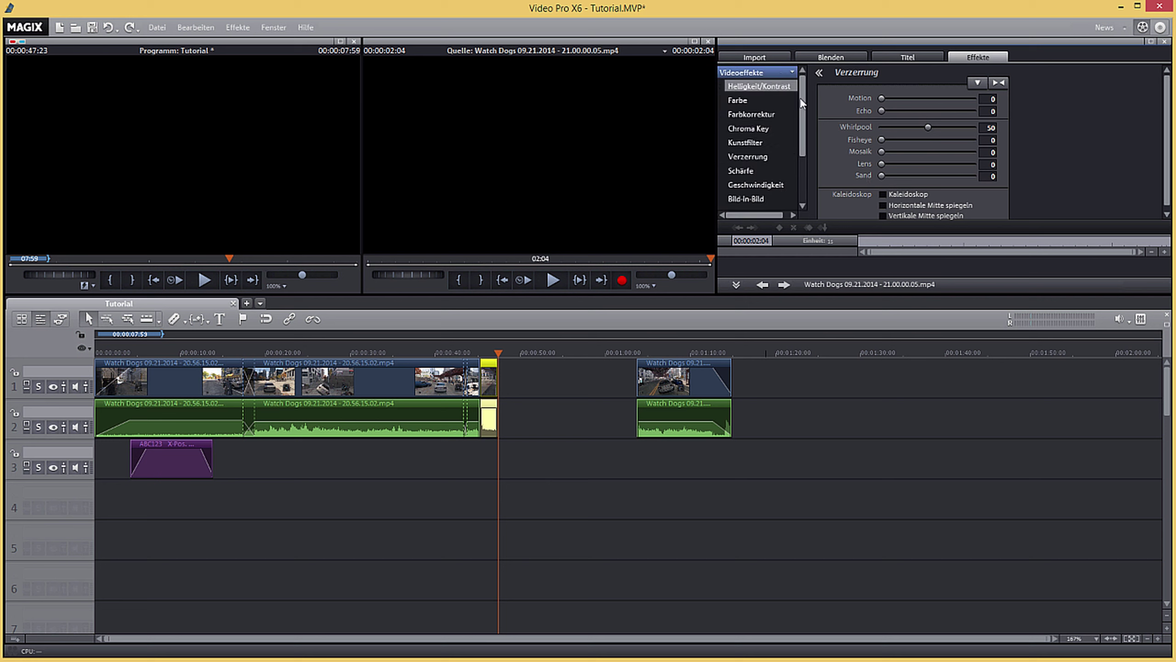
pyautogui.moveTo(803, 104); pyautogui.dragTo(803, 116)
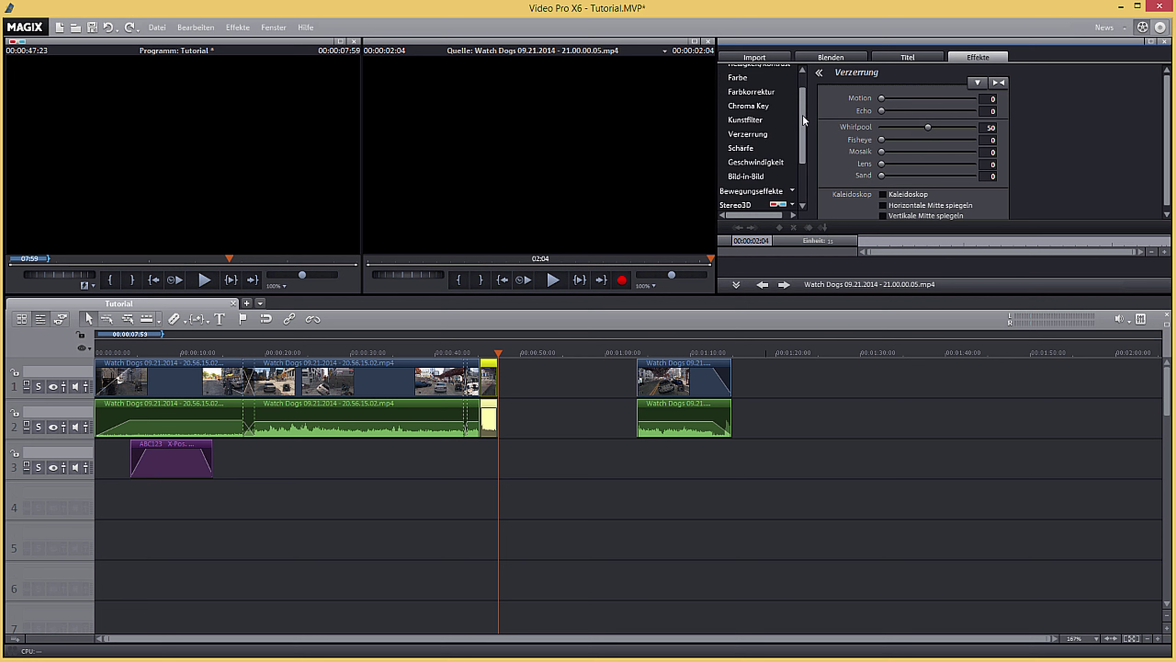
pyautogui.click(755, 162)
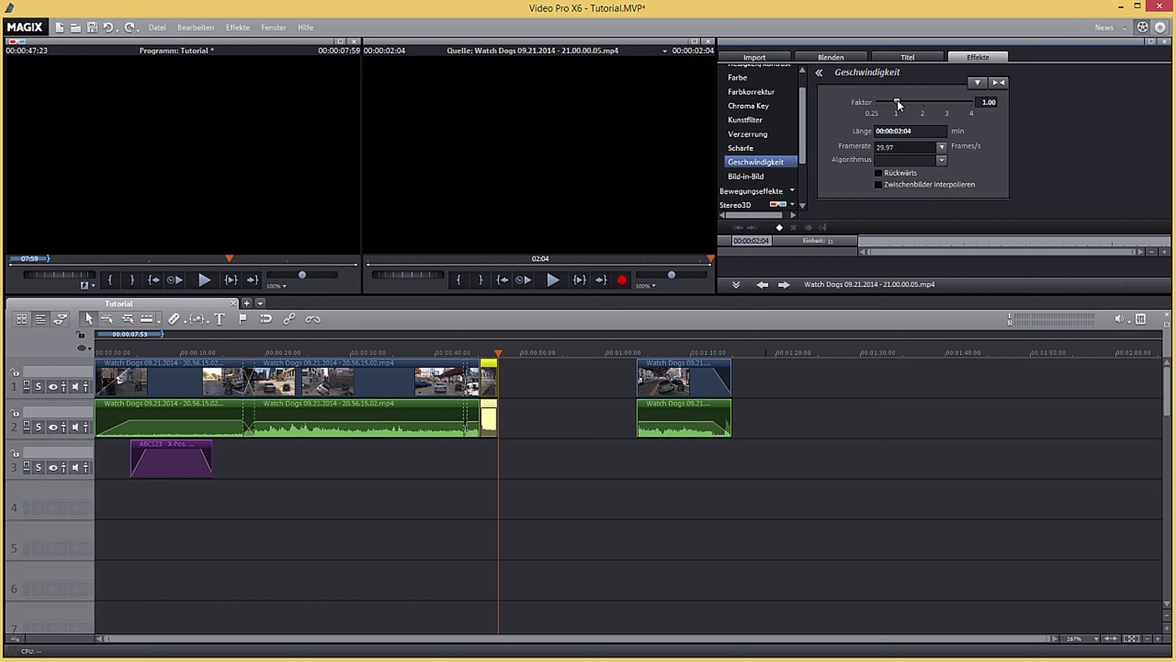
# Step: Try speed factors of 0.43, 3.42 and 0.72 on the short car-jump clip
pyautogui.moveTo(902, 104); pyautogui.dragTo(882, 102)
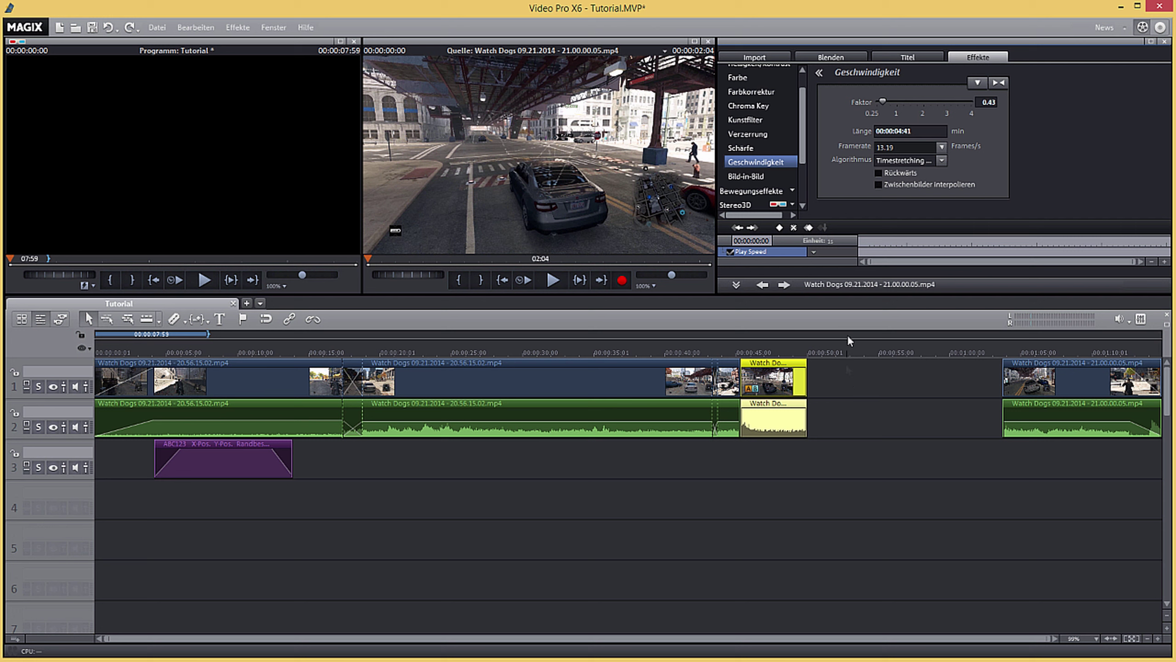
pyautogui.moveTo(883, 102); pyautogui.dragTo(956, 103)
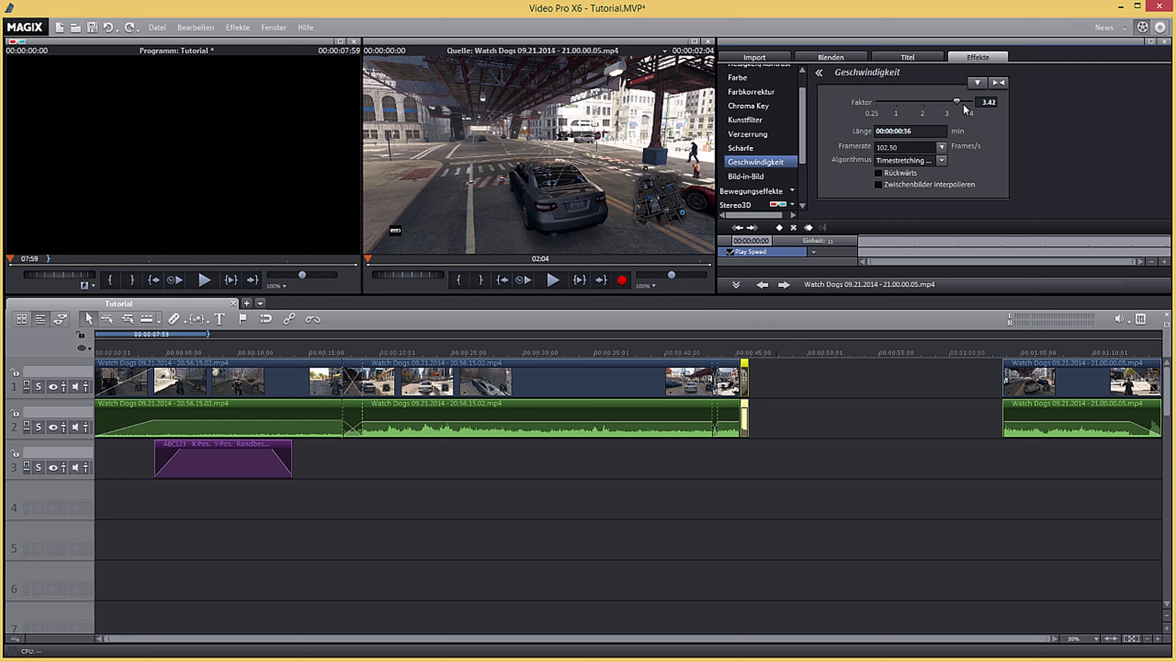
pyautogui.moveTo(957, 103); pyautogui.dragTo(891, 103)
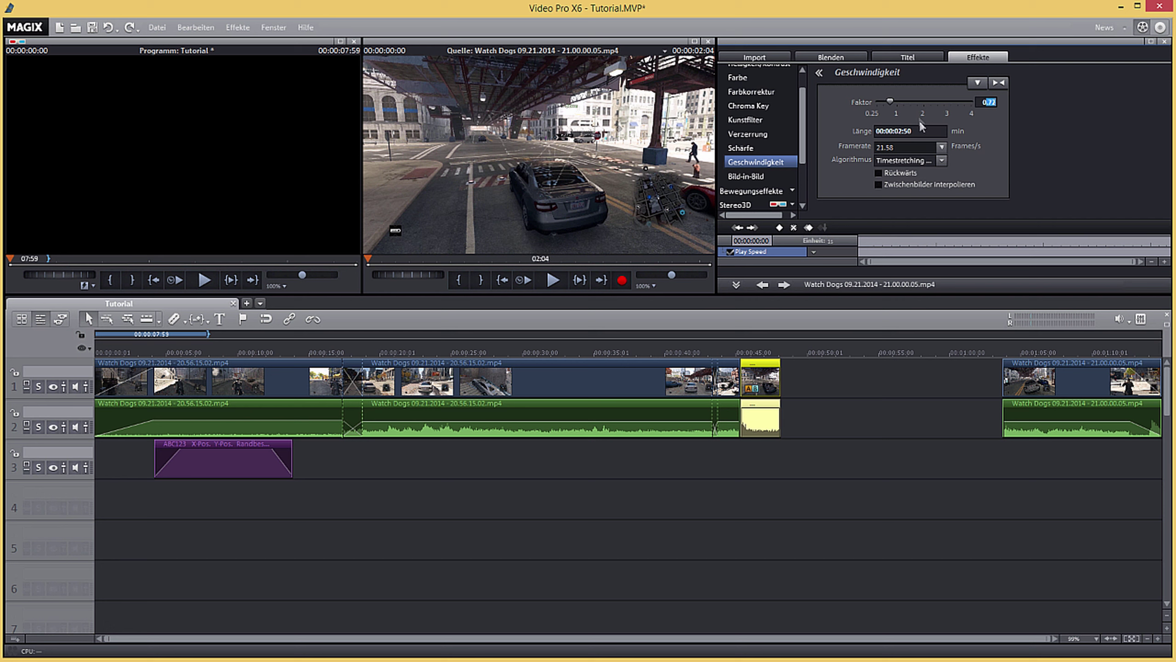
# Step: Set the speed factor of the short car-jump clip to 0.60 and look at the frame rate choices
pyautogui.moveTo(891, 100); pyautogui.dragTo(887, 101)
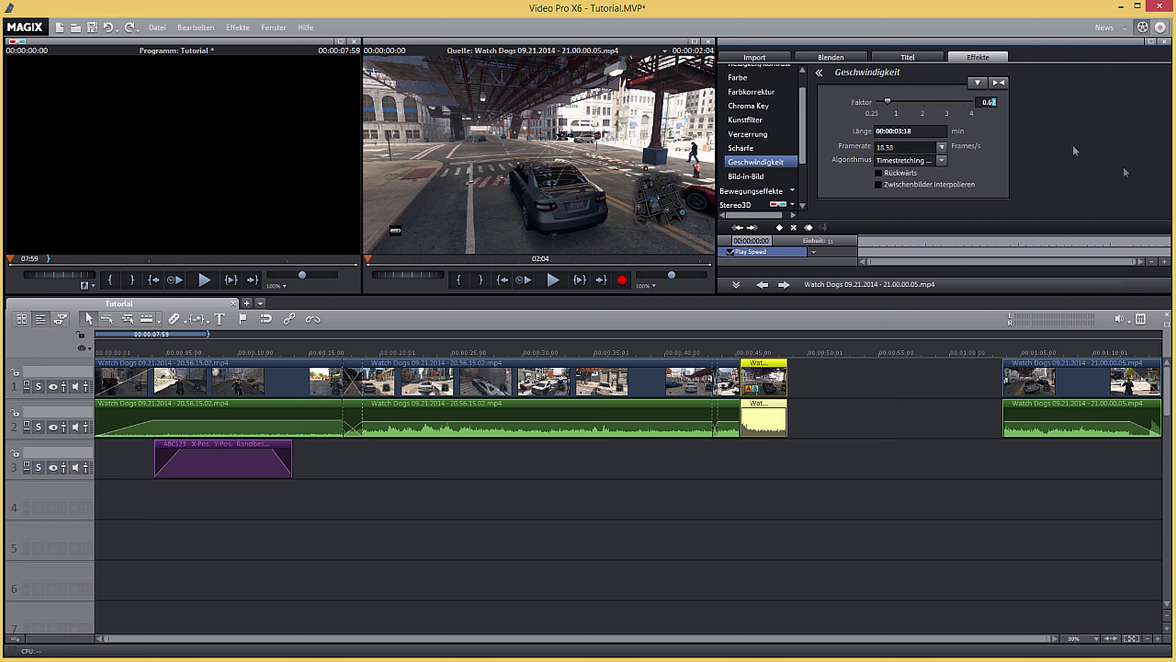
pyautogui.press('Return')
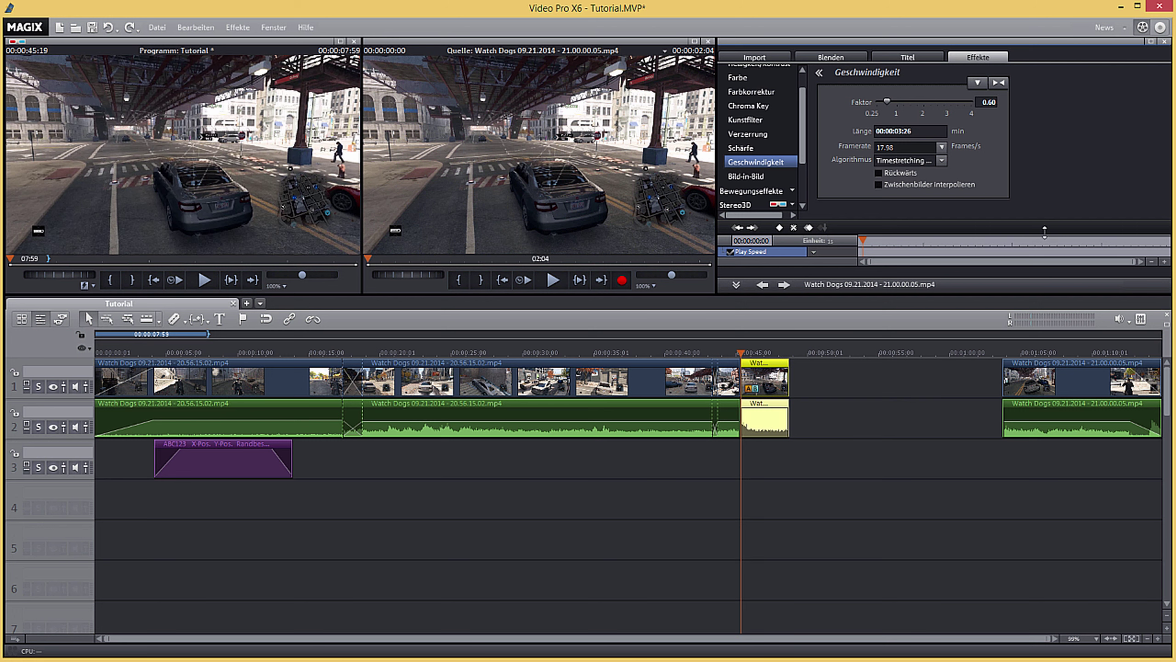
pyautogui.click(942, 147)
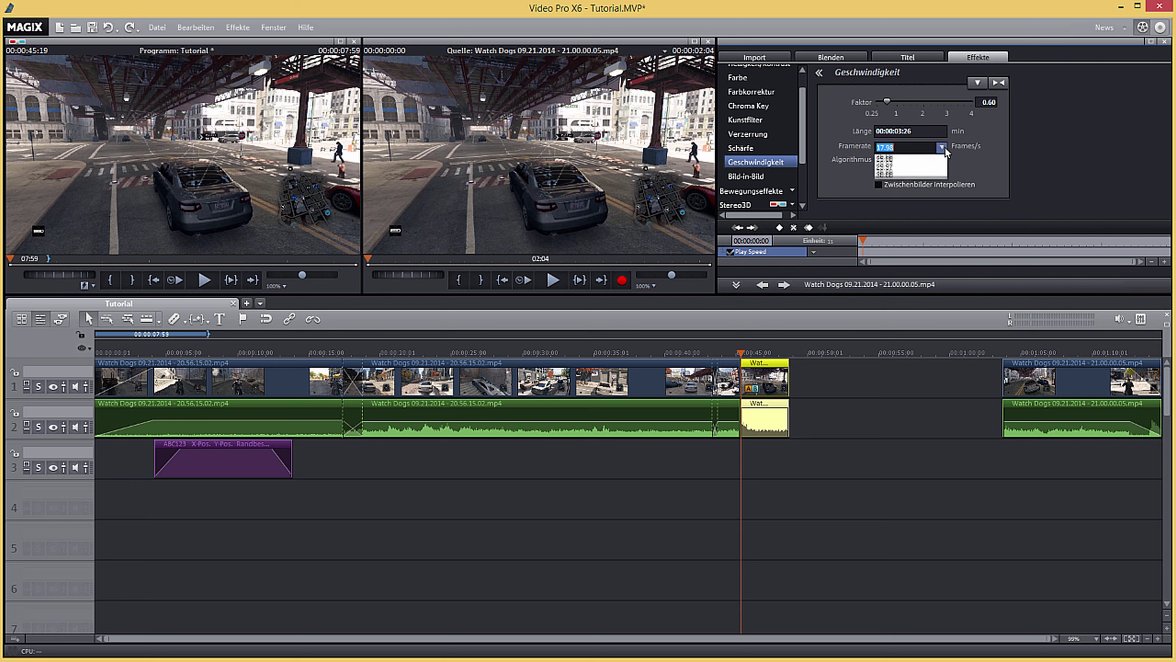
pyautogui.click(1070, 164)
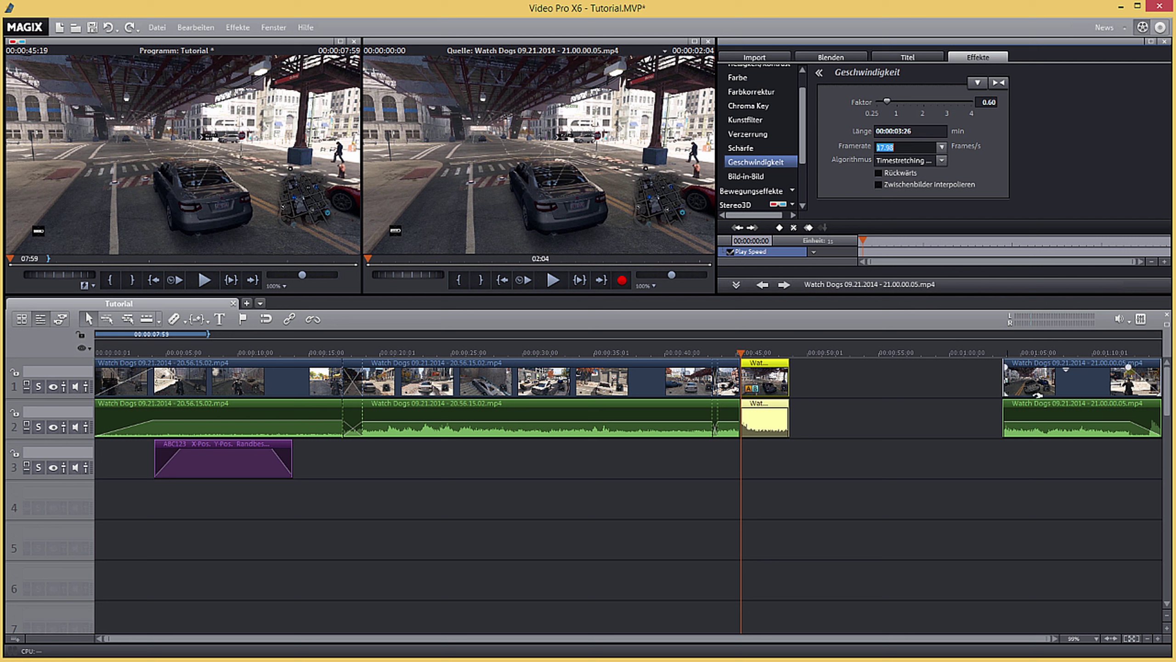
# Step: Move the last clip directly behind the slowed-down clip and play from before the slow-motion section
pyautogui.hotkey('ctrl', 'z')
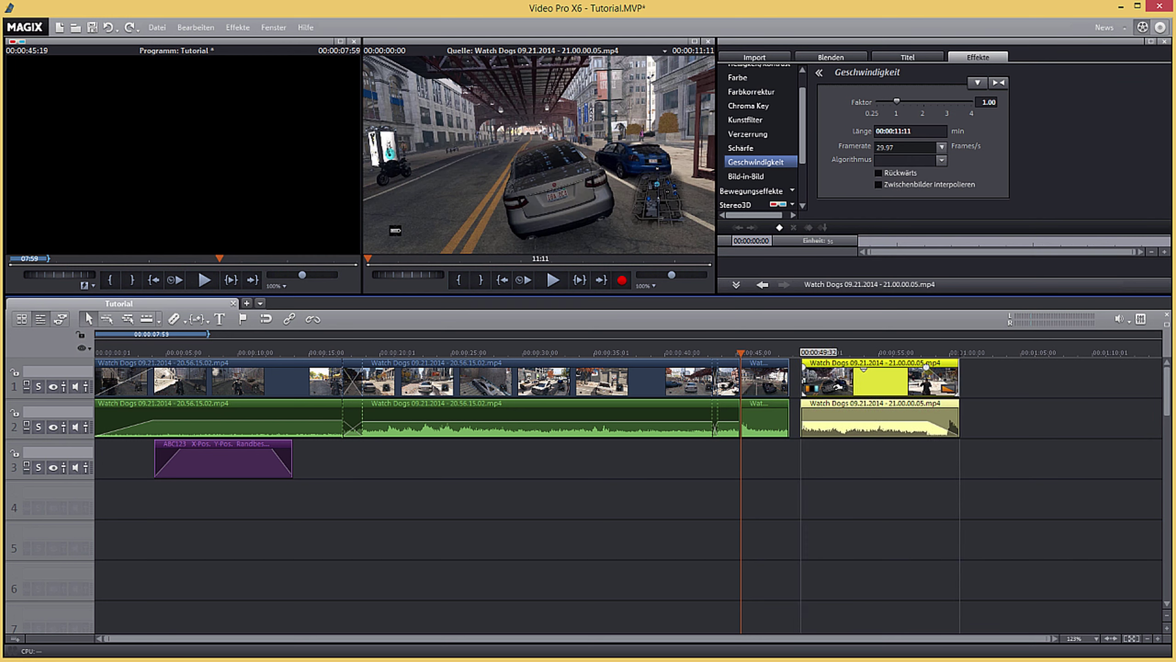
pyautogui.hotkey('ctrl', 'z')
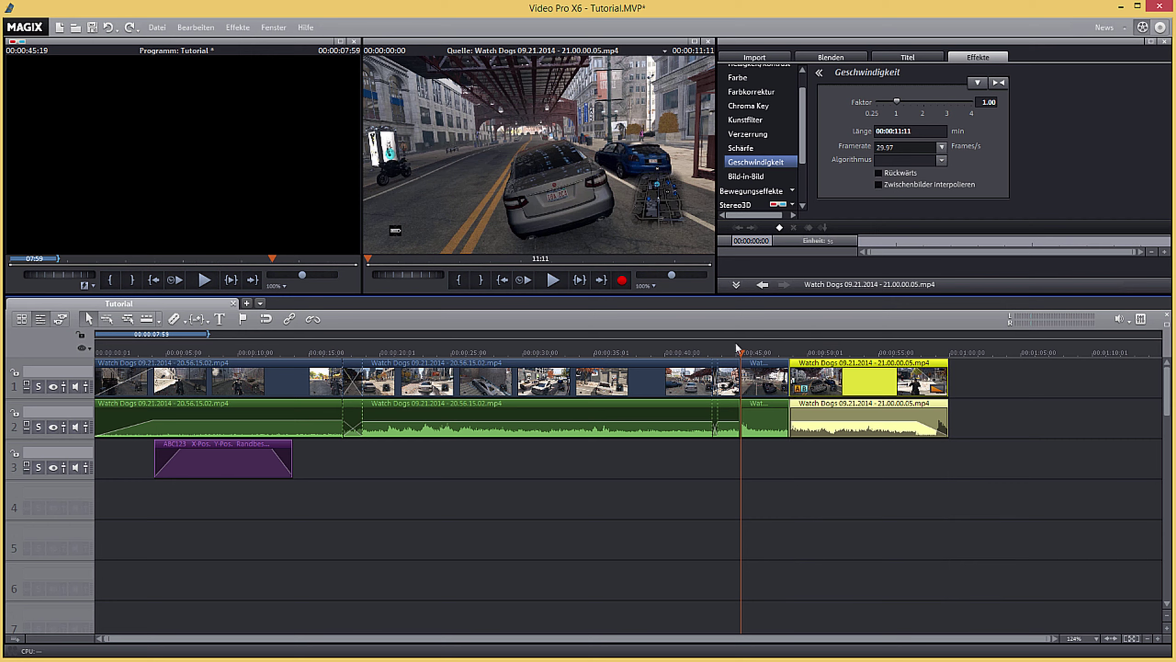
pyautogui.click(711, 352)
pyautogui.press('space')
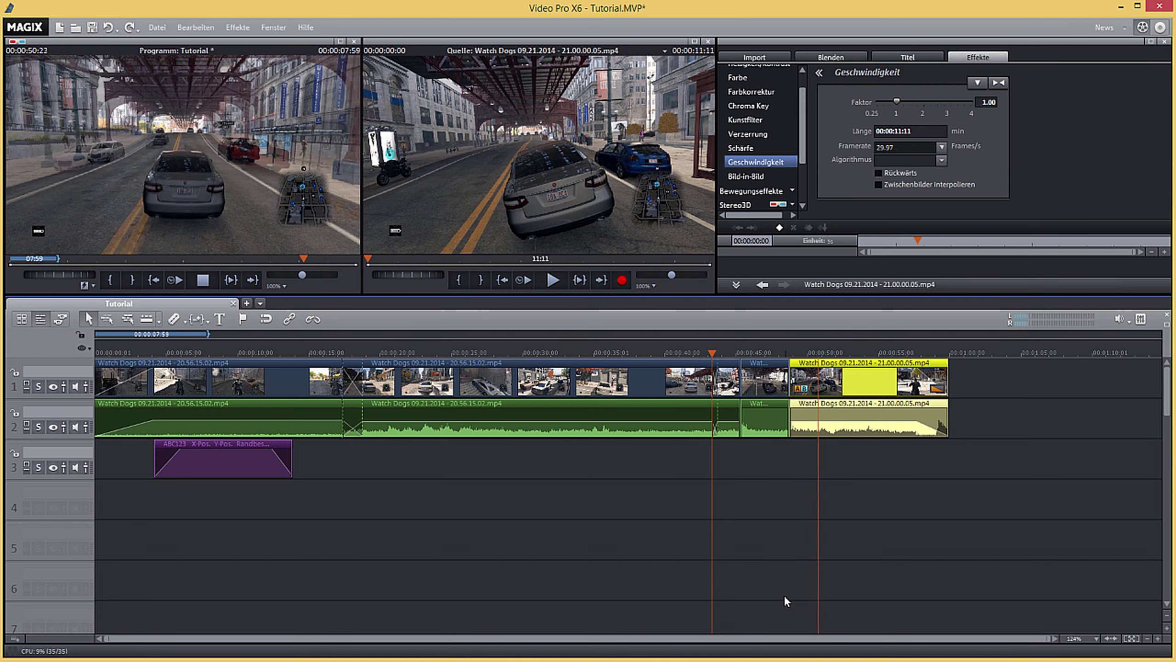
pyautogui.press('space')
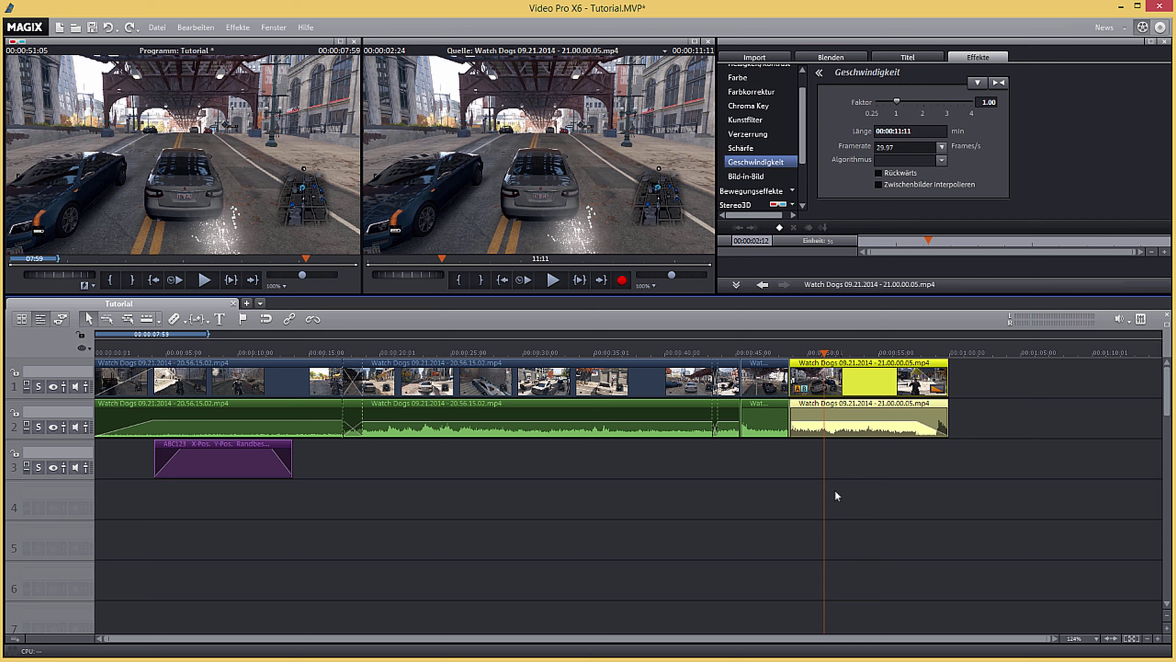
# Step: Add Watch Dogs 09.21.2014 - 21.00.00.05.mp4 from the Watch Dogs folder to track 1 behind the existing clips
pyautogui.moveTo(718, 426)
pyautogui.click(1147, 642)
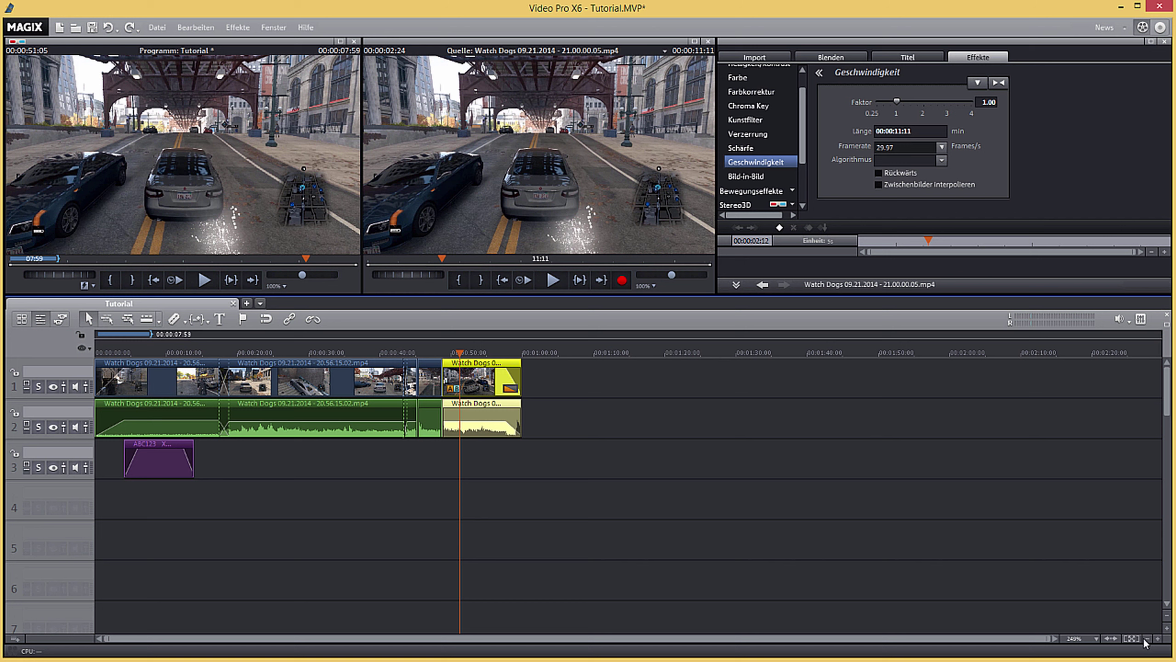
pyautogui.click(907, 57)
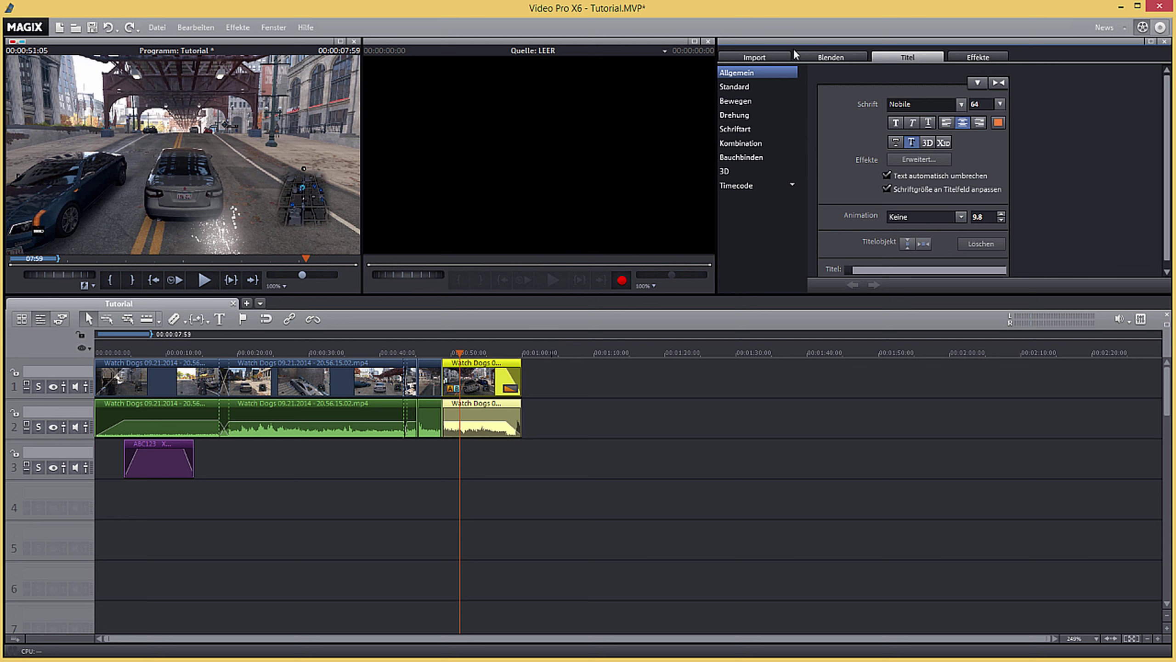
pyautogui.click(771, 57)
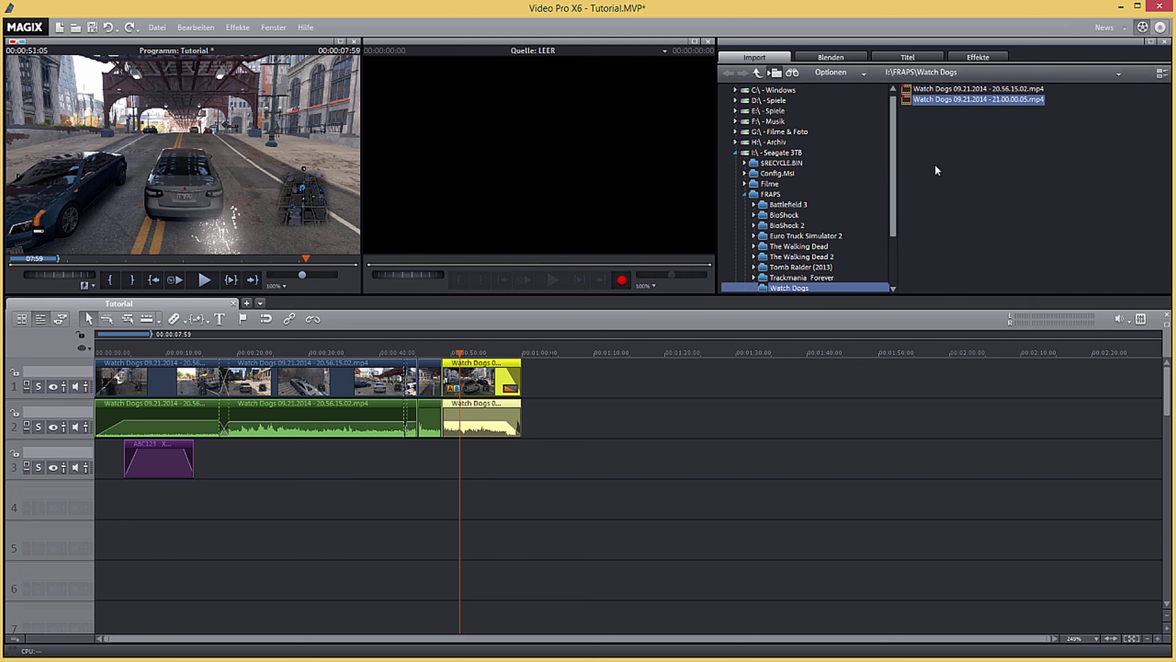
pyautogui.moveTo(947, 100); pyautogui.dragTo(703, 387)
# Step: Split the newly added clip within the game's display settings section and again at 00:02:56:24
pyautogui.moveTo(619, 638); pyautogui.dragTo(924, 636)
pyautogui.click(615, 352)
pyautogui.press('space')
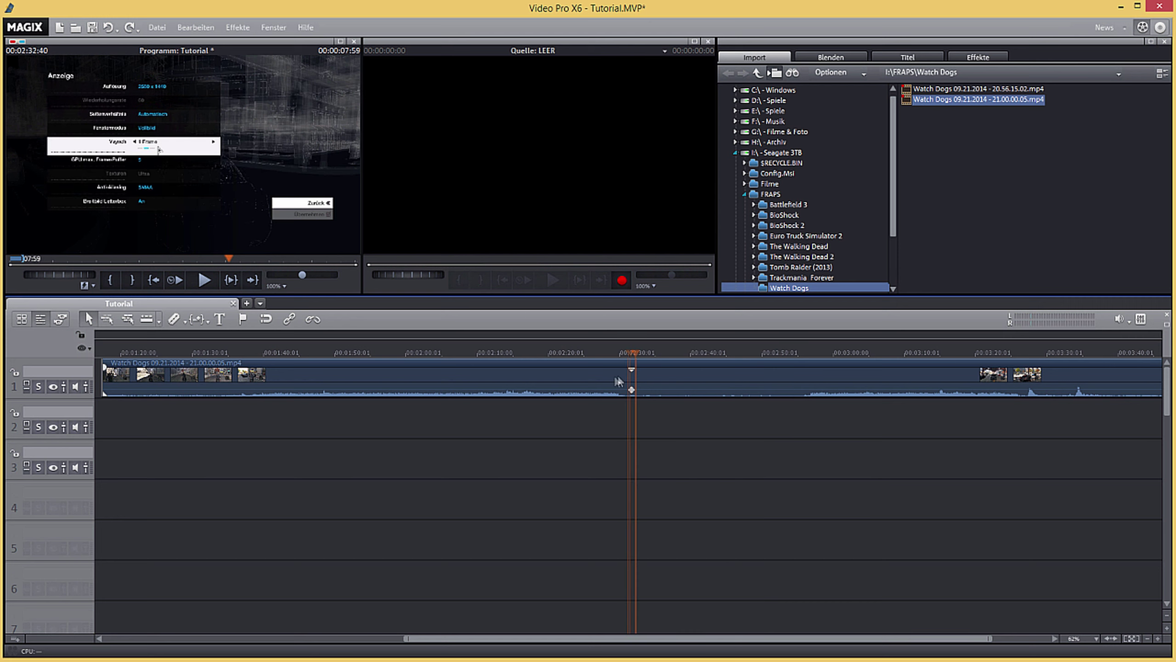
pyautogui.moveTo(618, 376)
pyautogui.mouseDown()
pyautogui.moveTo(555, 382)
pyautogui.moveTo(625, 386)
pyautogui.mouseUp()
pyautogui.click(174, 319)
pyautogui.click(808, 357)
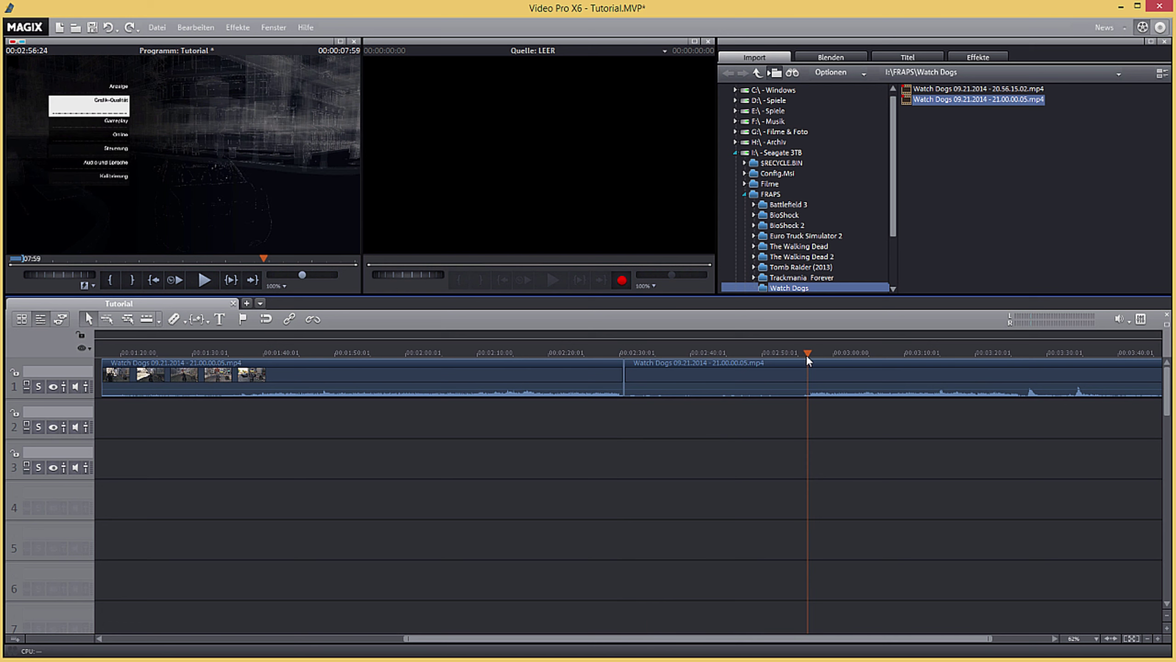
pyautogui.click(175, 319)
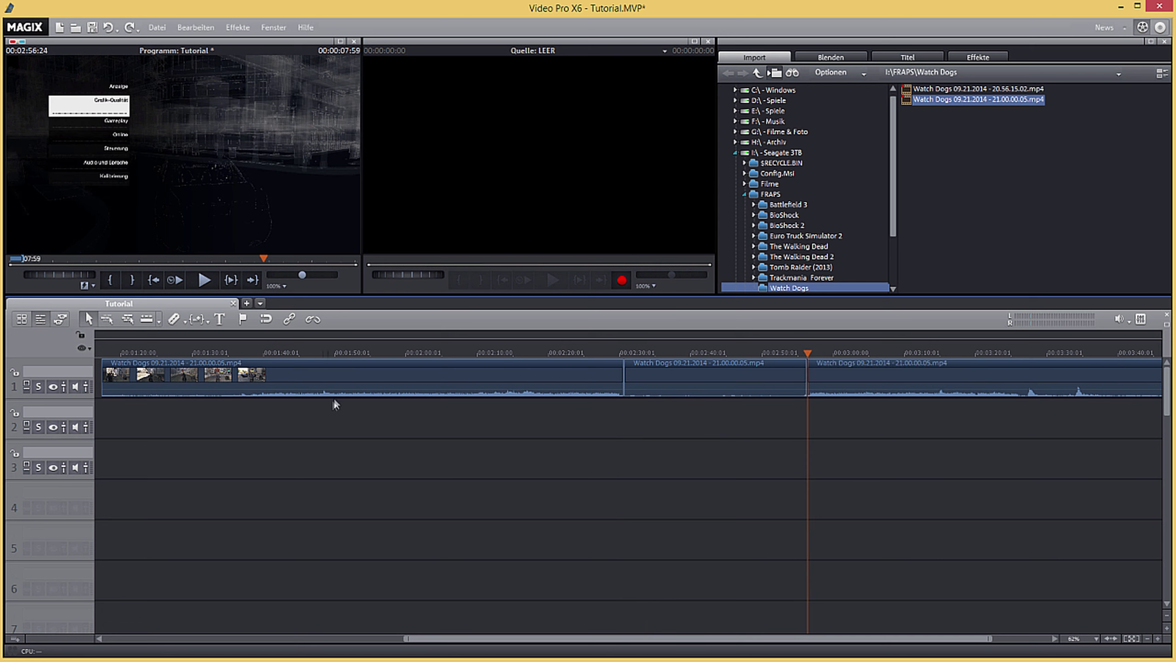
# Step: Delete the pieces of the new clip before and after the settings menu section
pyautogui.click(334, 391)
pyautogui.press('Delete')
pyautogui.click(933, 388)
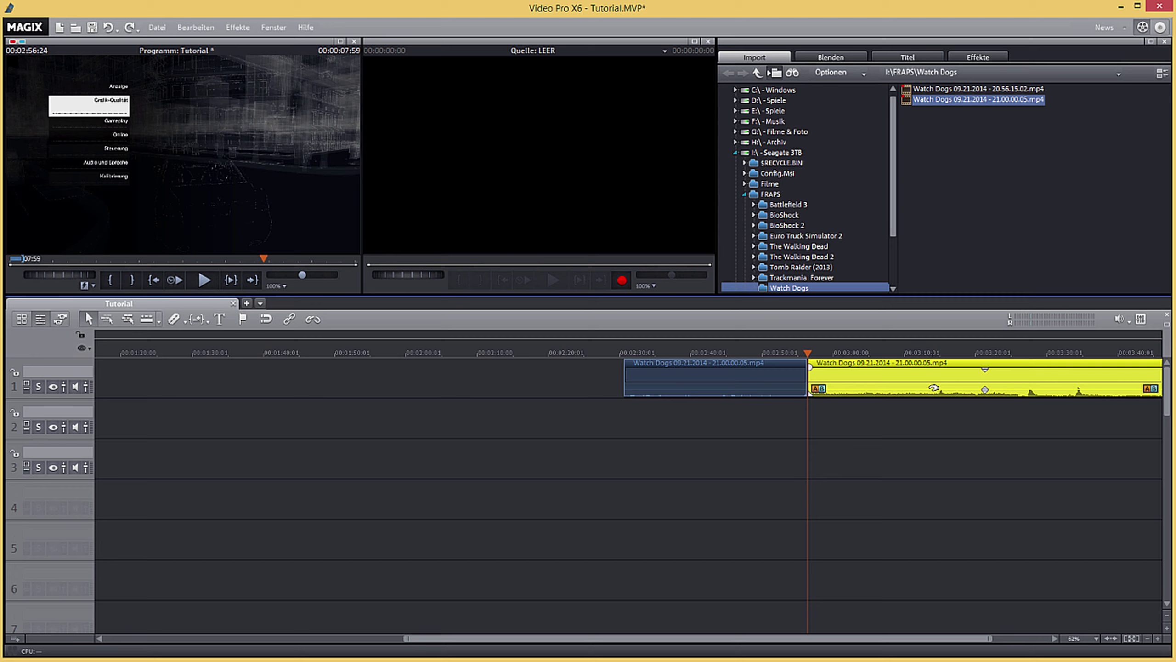
pyautogui.press('Delete')
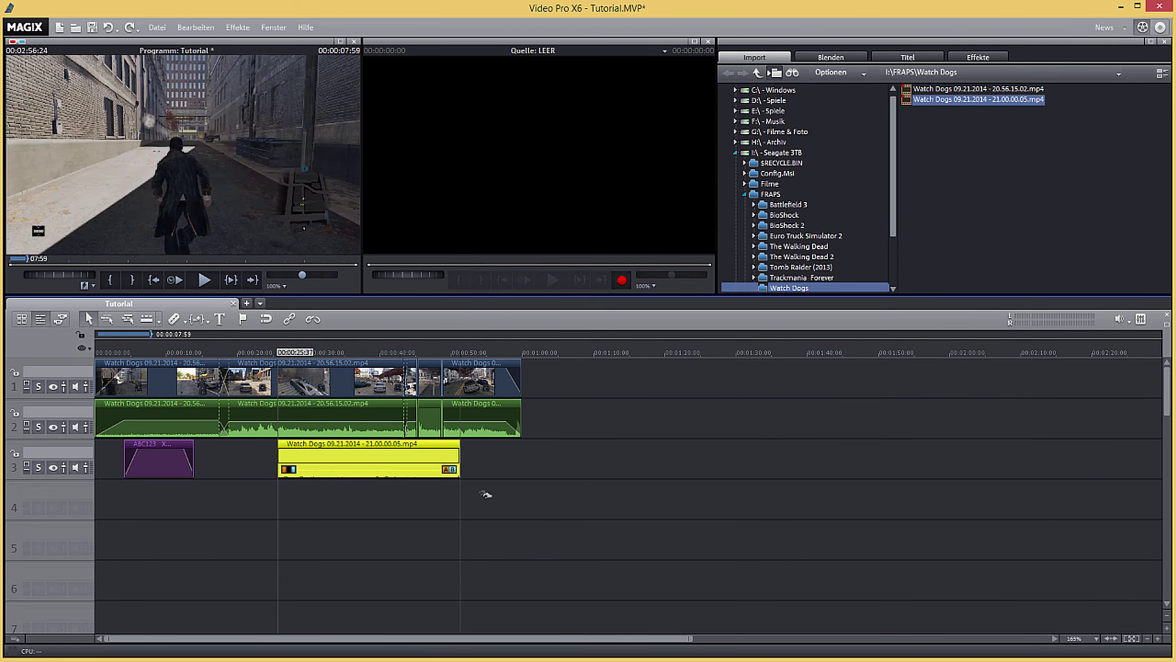
# Step: Place the settings menu piece on track 3 at about 00:00:26 and move the playhead over it to 00:00:38:42
pyautogui.moveTo(362, 471)
pyautogui.mouseDown()
pyautogui.moveTo(432, 471)
pyautogui.moveTo(362, 472)
pyautogui.mouseUp()
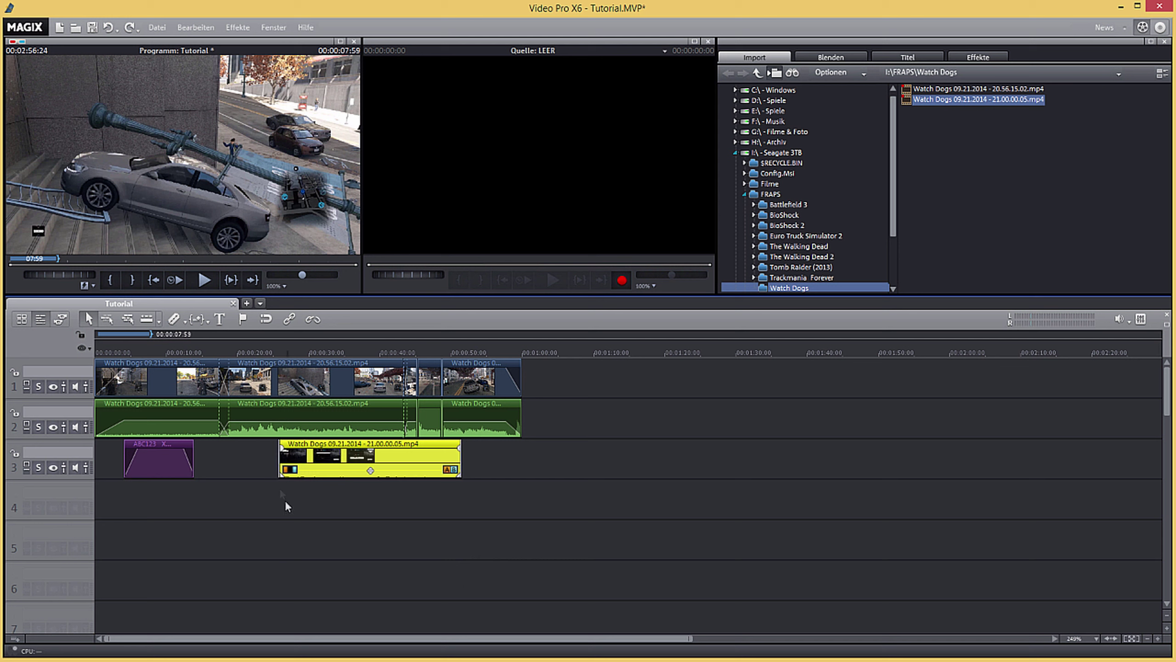
pyautogui.moveTo(290, 350); pyautogui.dragTo(371, 377)
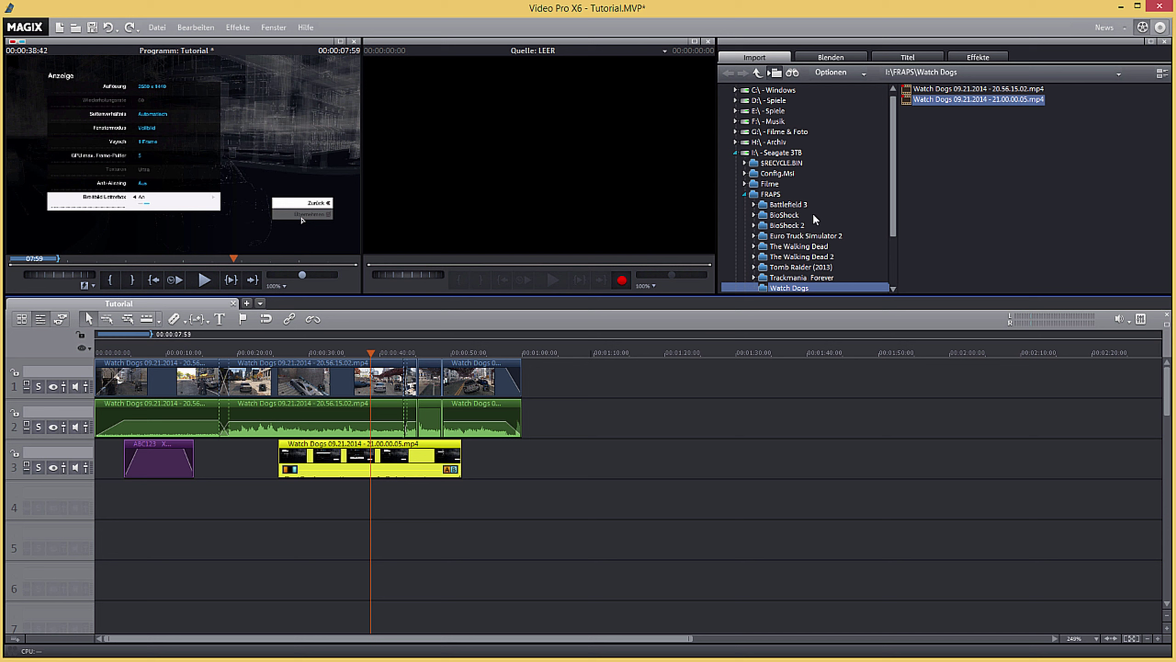
# Step: Turn the settings menu clip into a tilted 505 × 284 pixel overlay at position 91, 123 using the Position/Größe motion effect
pyautogui.click(972, 59)
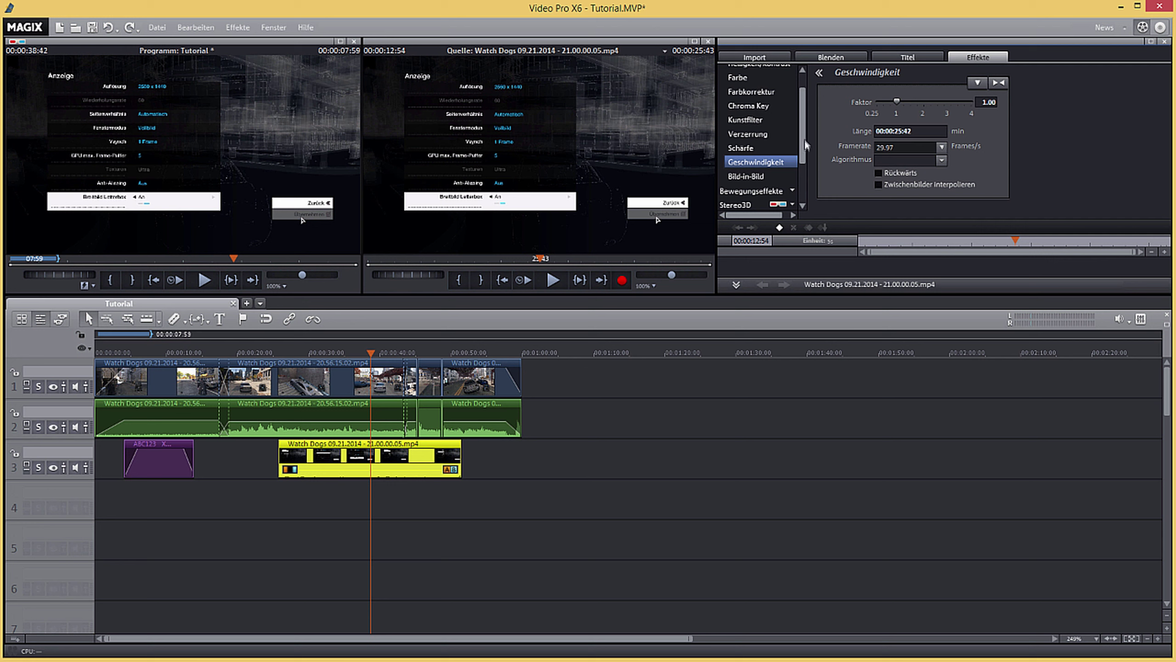
pyautogui.scroll(-3, 801, 110)
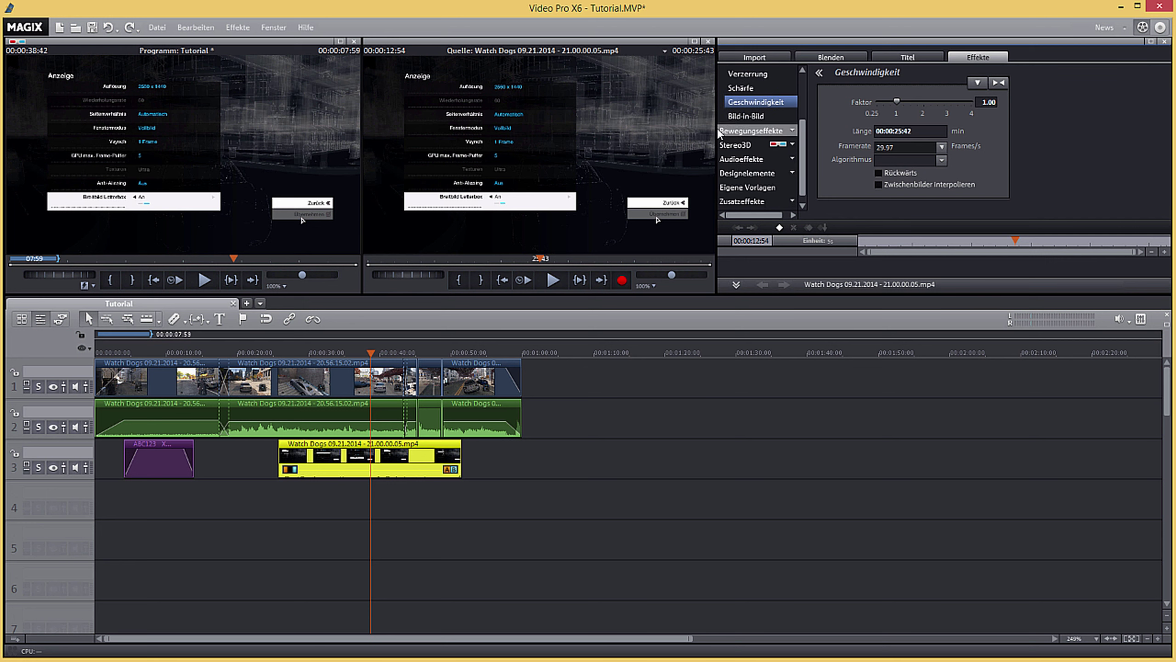
pyautogui.click(783, 131)
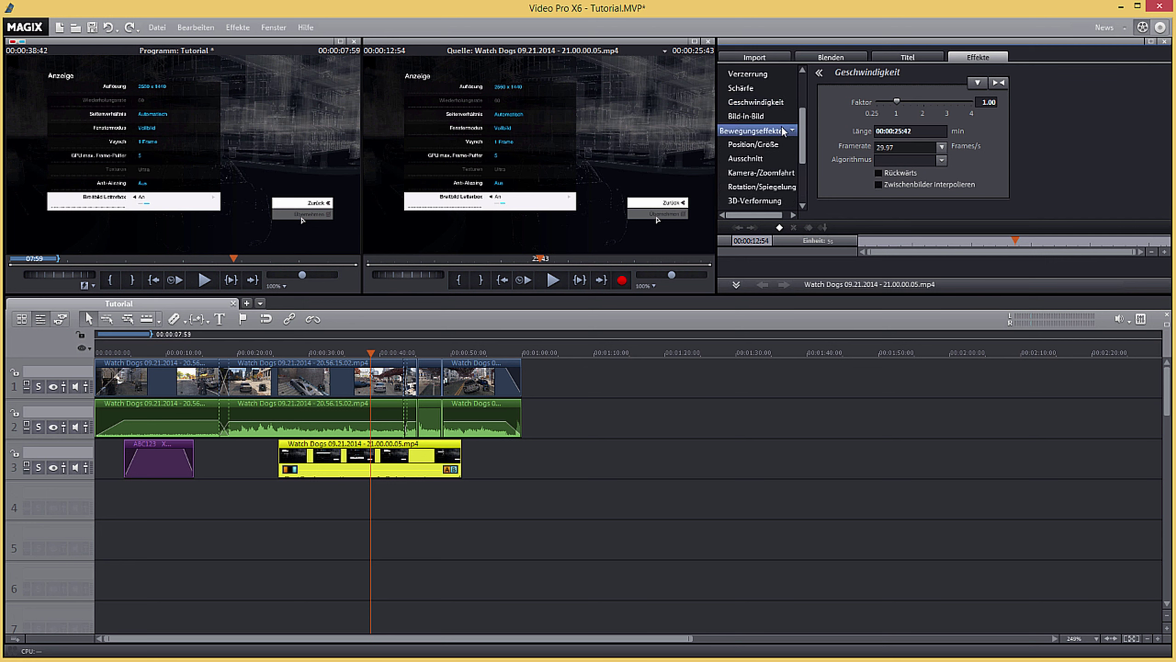
pyautogui.click(758, 148)
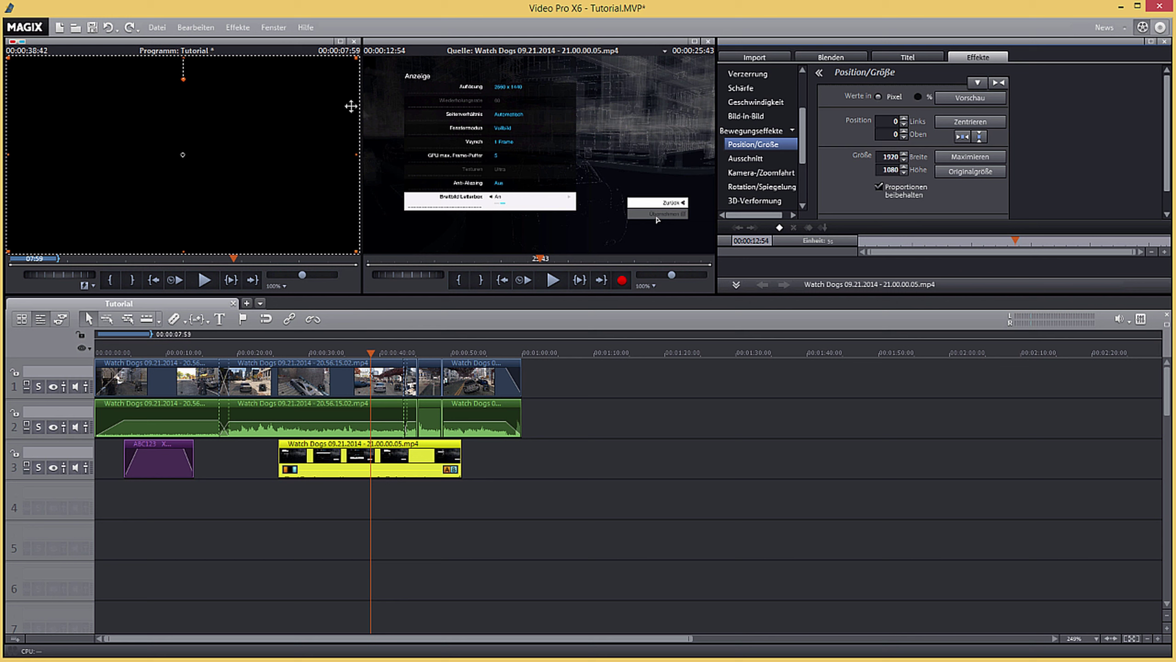
pyautogui.moveTo(357, 253); pyautogui.dragTo(175, 151)
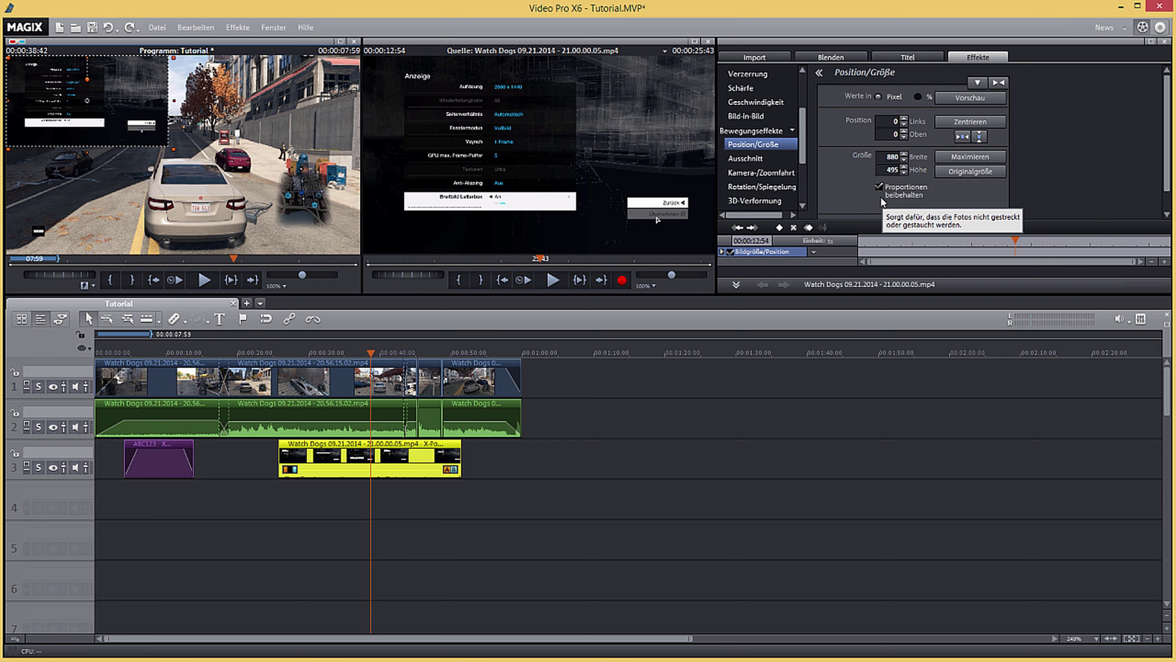
pyautogui.moveTo(175, 150); pyautogui.dragTo(28, 44)
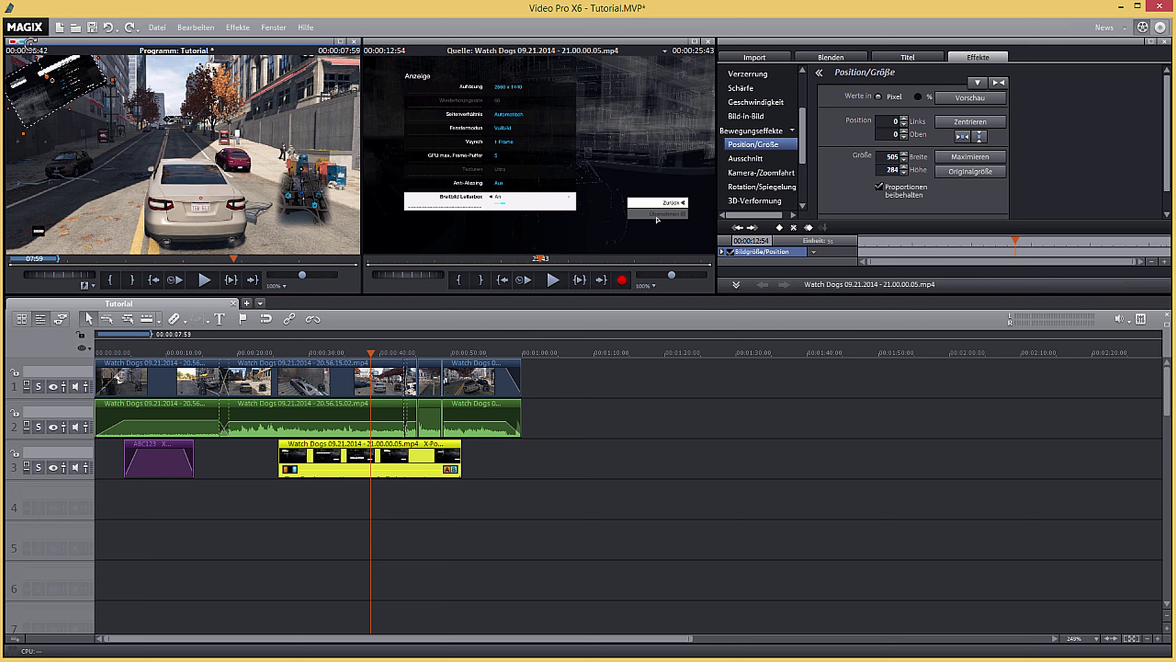
pyautogui.moveTo(56, 91); pyautogui.dragTo(69, 103)
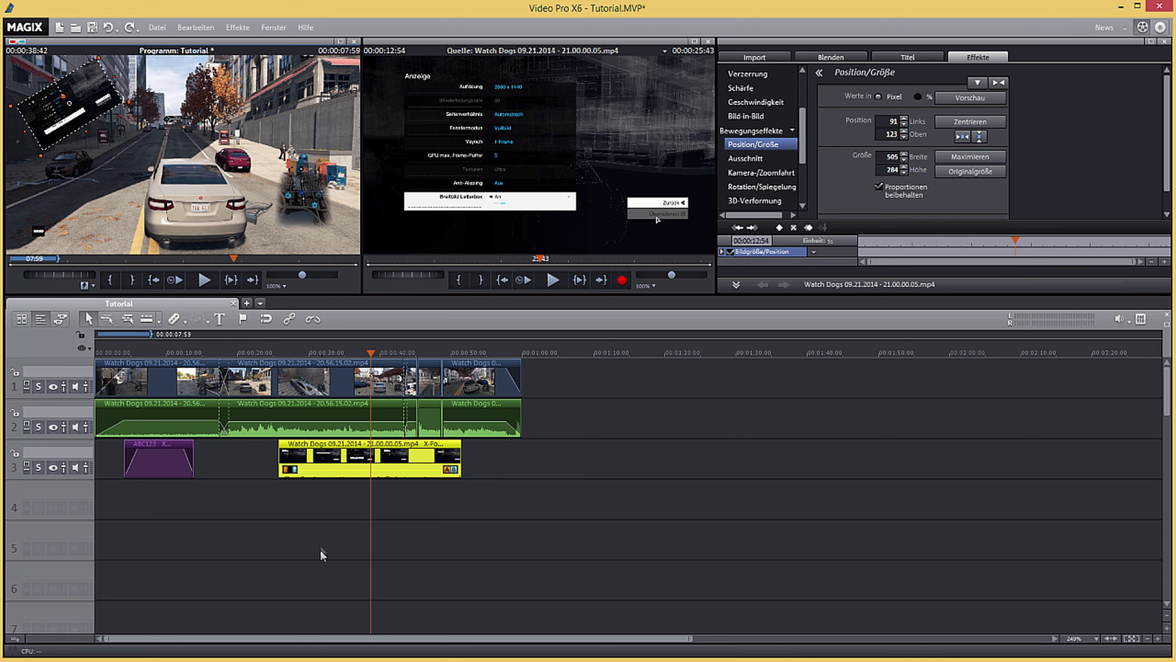
# Step: Preview the overlaid settings menu clip on track 3 and add a fade-in and fade-out to it
pyautogui.click(360, 533)
pyautogui.press('space')
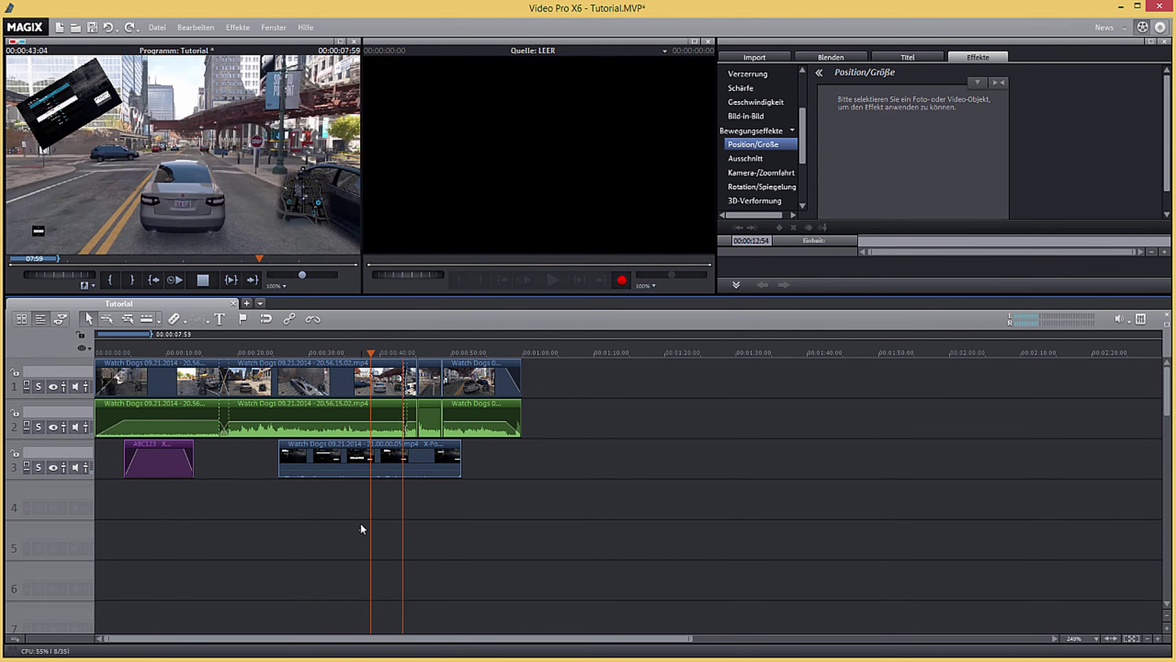
pyautogui.press('space')
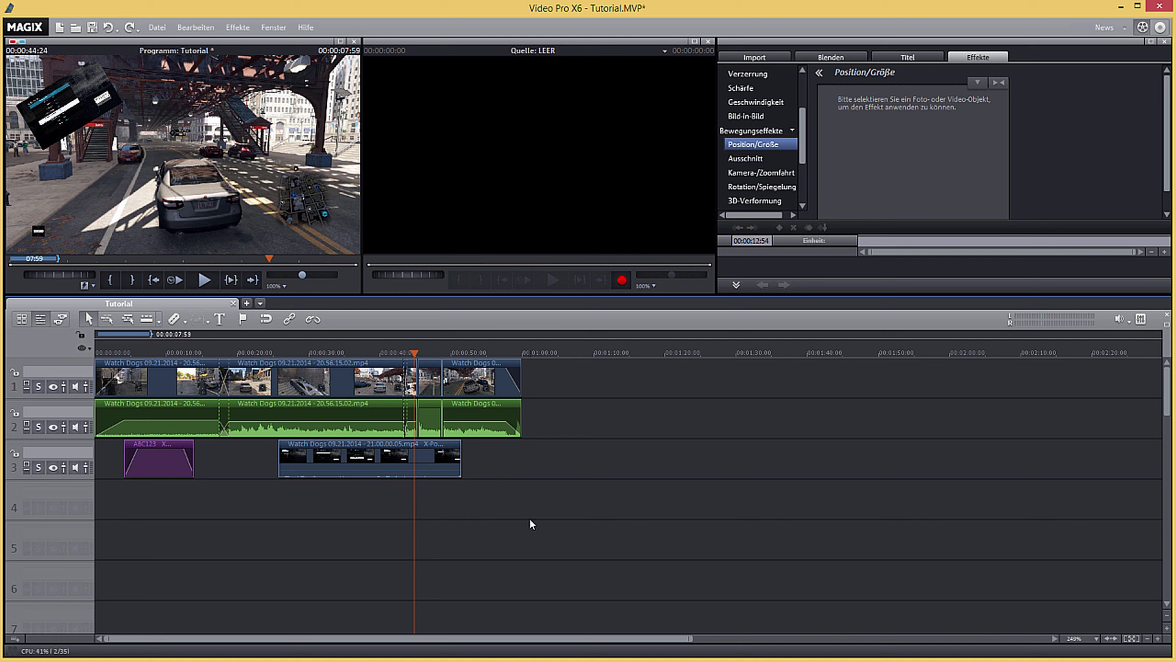
pyautogui.moveTo(459, 447)
pyautogui.click(459, 447)
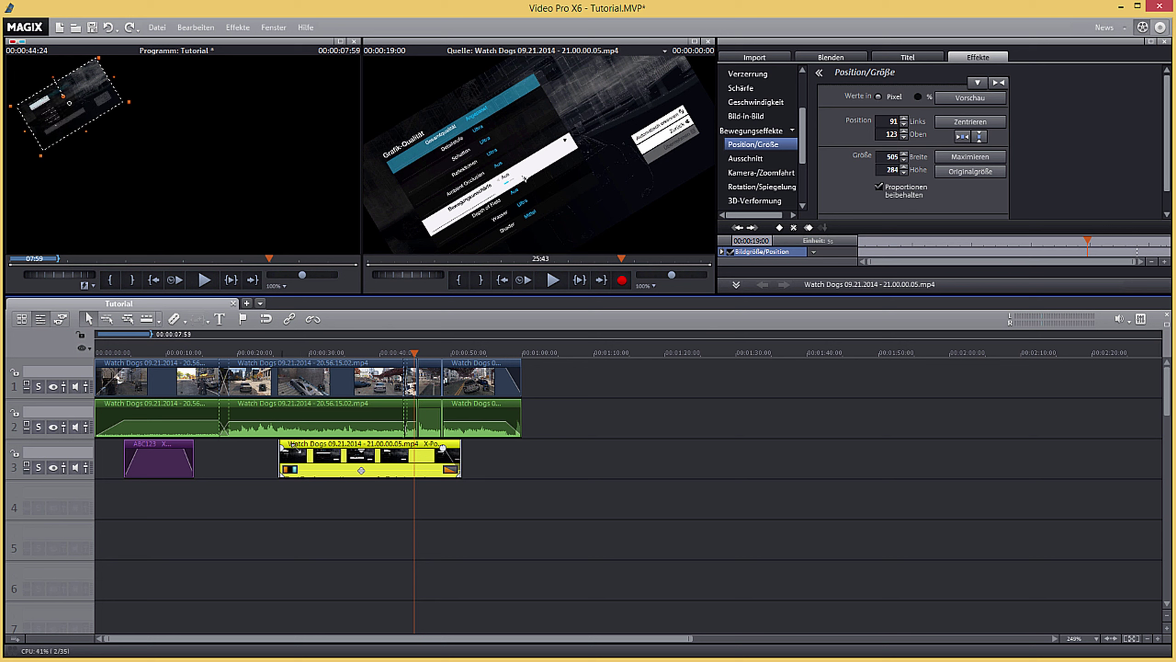
pyautogui.click(575, 511)
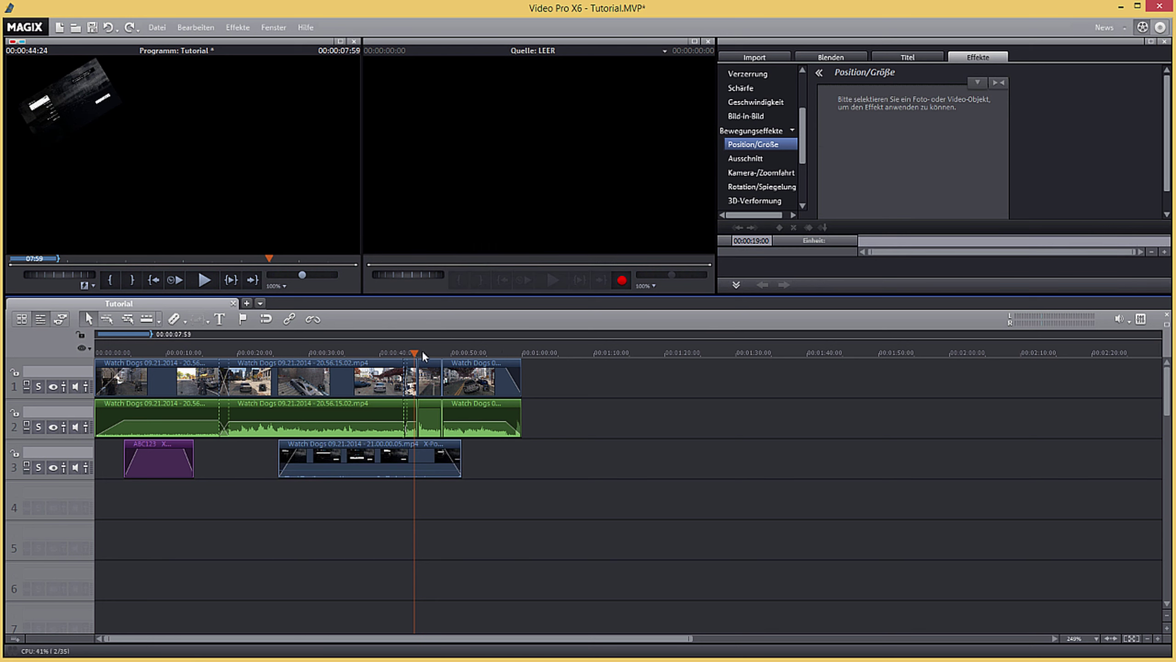
# Step: Insert a 3D Lauftext title from the Standard titles directly behind the last clip on track 1, at 00:00:59:57
pyautogui.click(440, 353)
pyautogui.moveTo(447, 363); pyautogui.dragTo(525, 363)
pyautogui.click(908, 58)
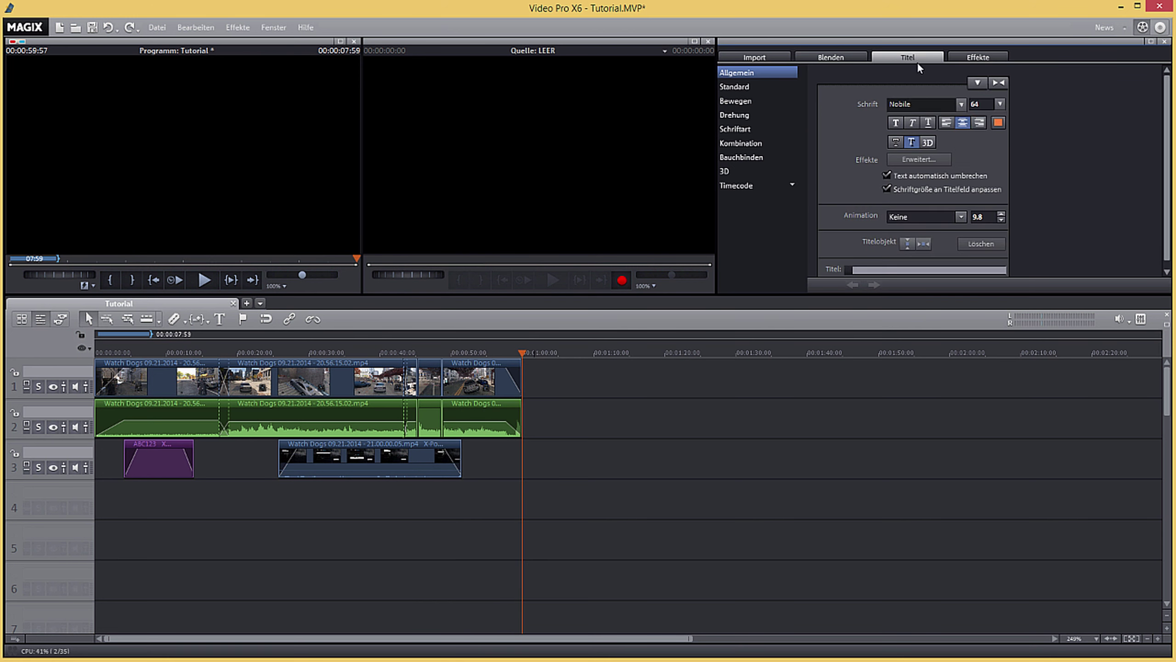
pyautogui.click(772, 89)
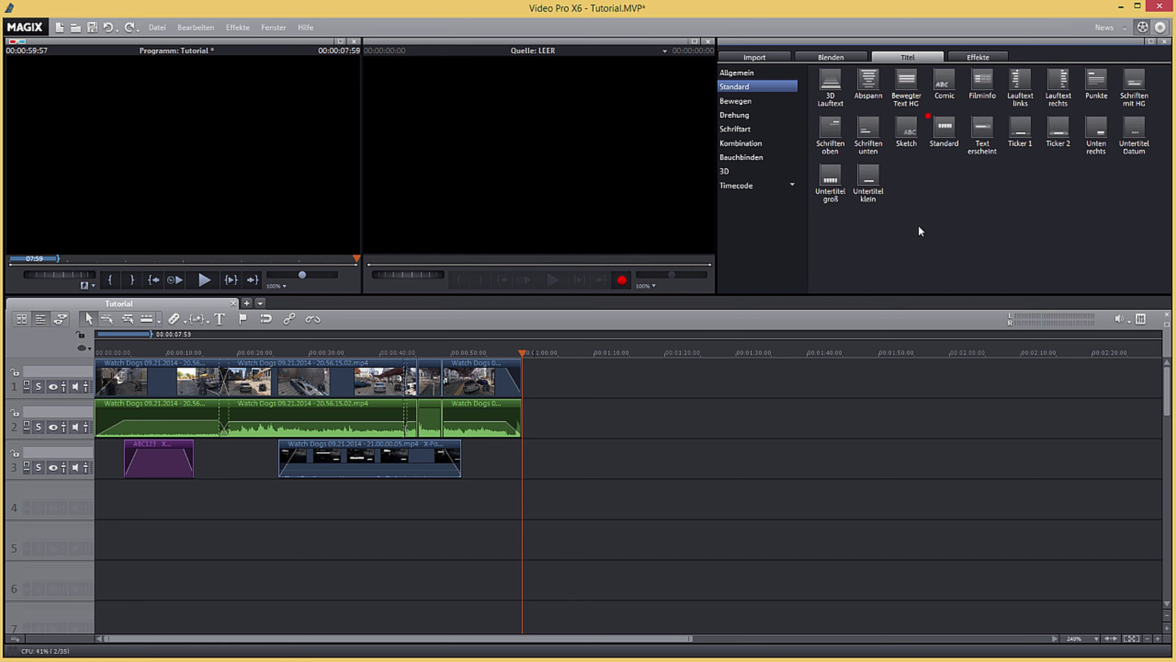
pyautogui.moveTo(828, 79); pyautogui.dragTo(544, 376)
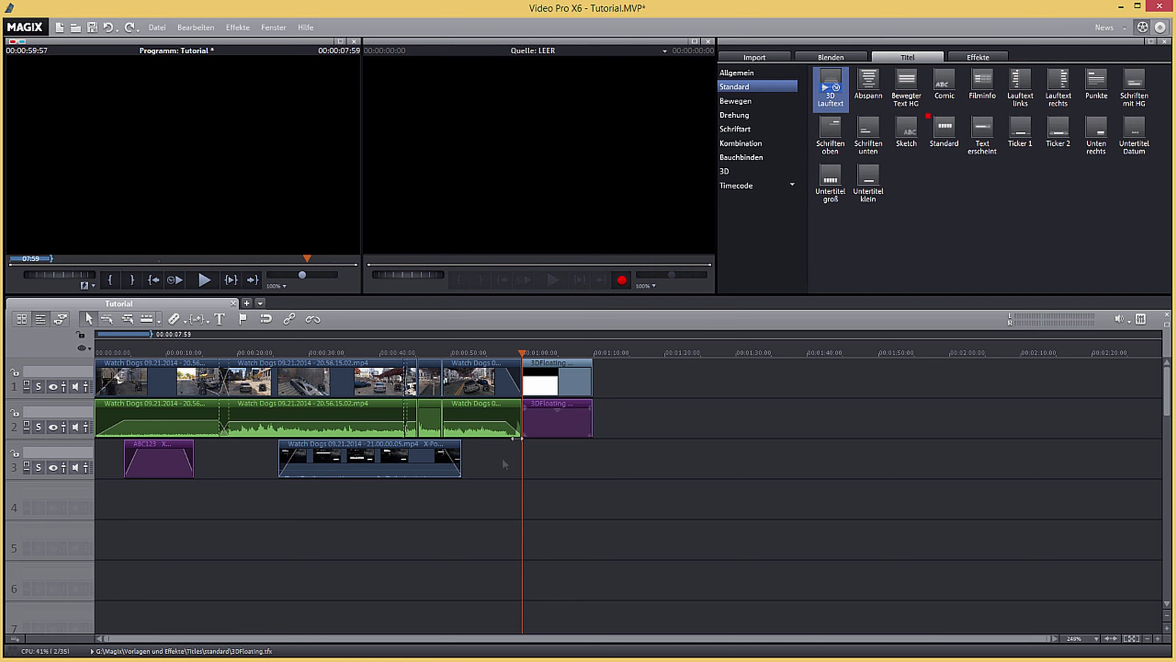
# Step: Enter "Hier kommt das Ende" one word per line, with "Schade :(" below a gap, as the title text and play back the title
pyautogui.write('Hier')
pyautogui.press('Return')
pyautogui.write('koomt')
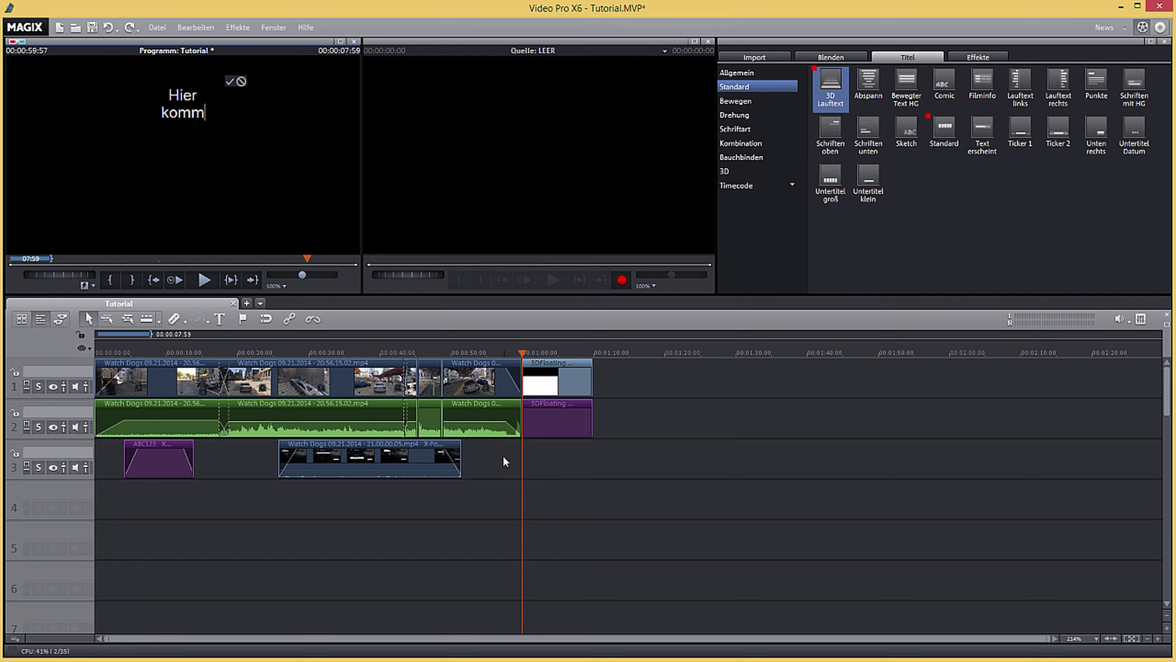
pyautogui.press('Return')
pyautogui.write('das')
pyautogui.press('Return')
pyautogui.write('Ende')
pyautogui.press('Return')
pyautogui.press('Return')
pyautogui.write('Schade :(')
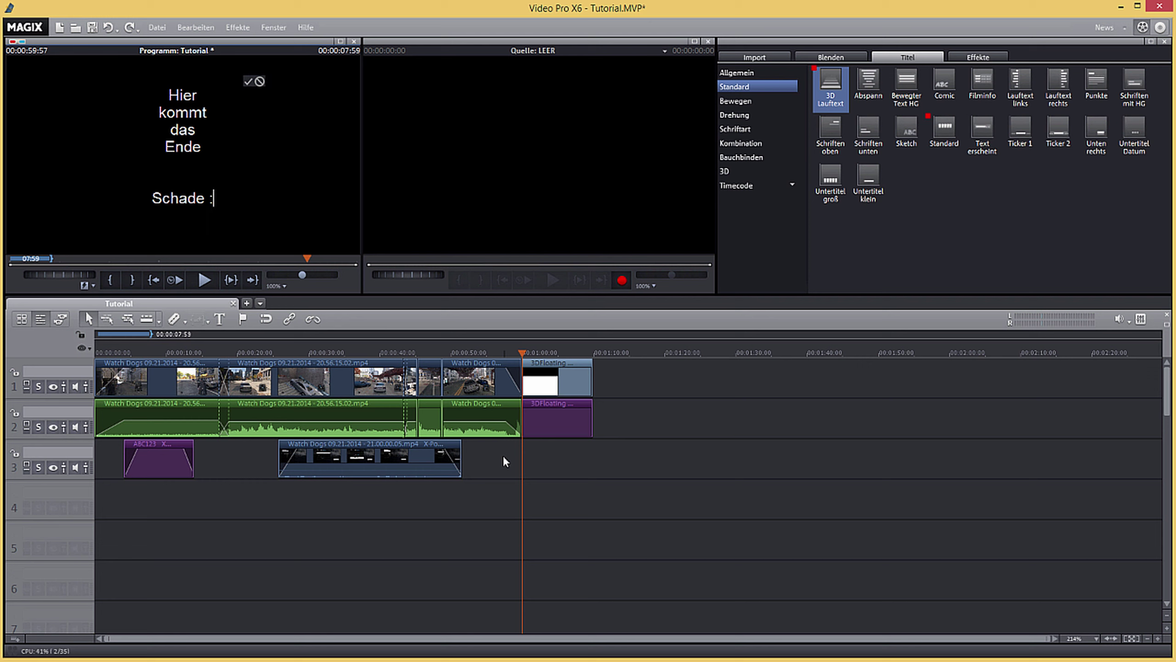
pyautogui.click(252, 81)
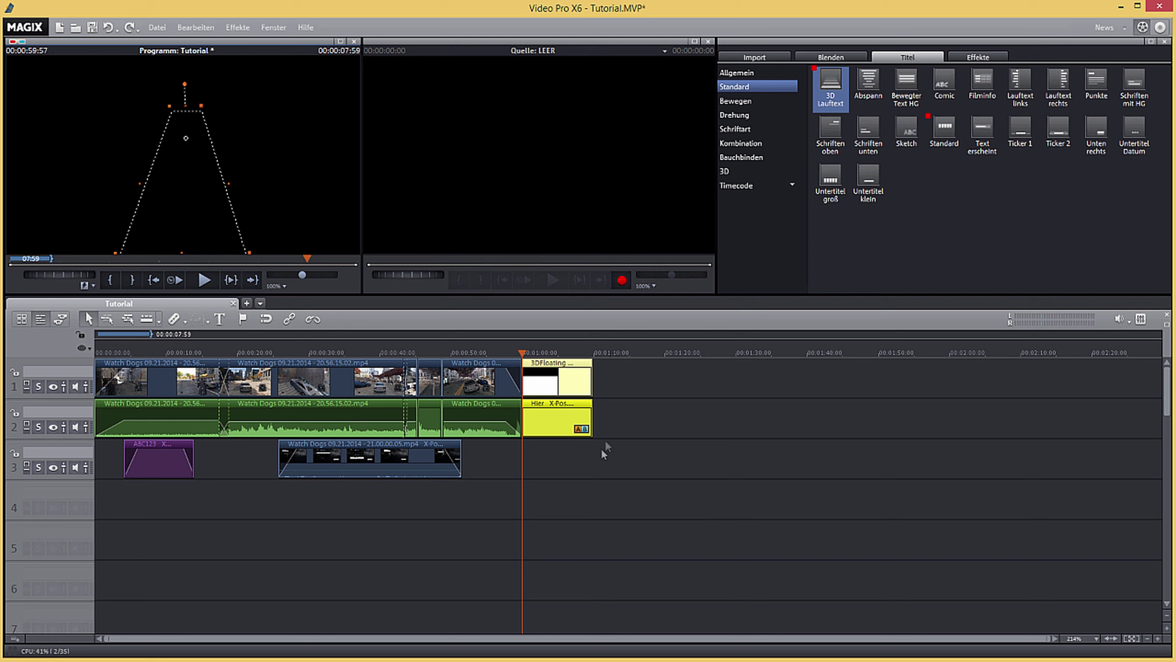
pyautogui.click(515, 506)
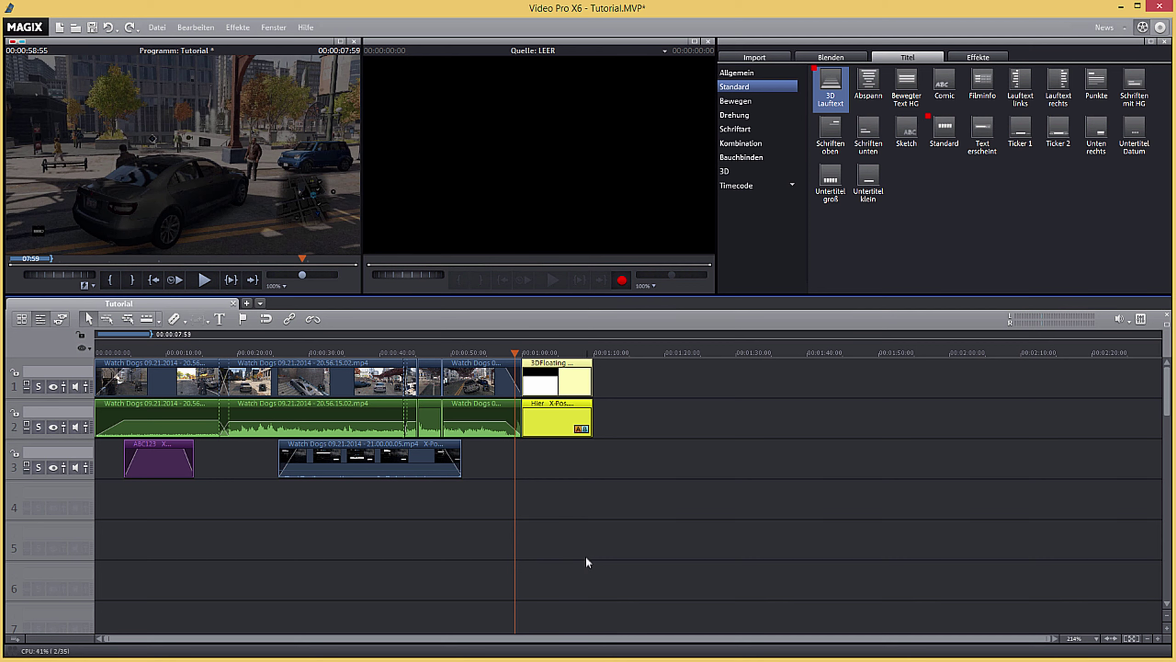
pyautogui.press('space')
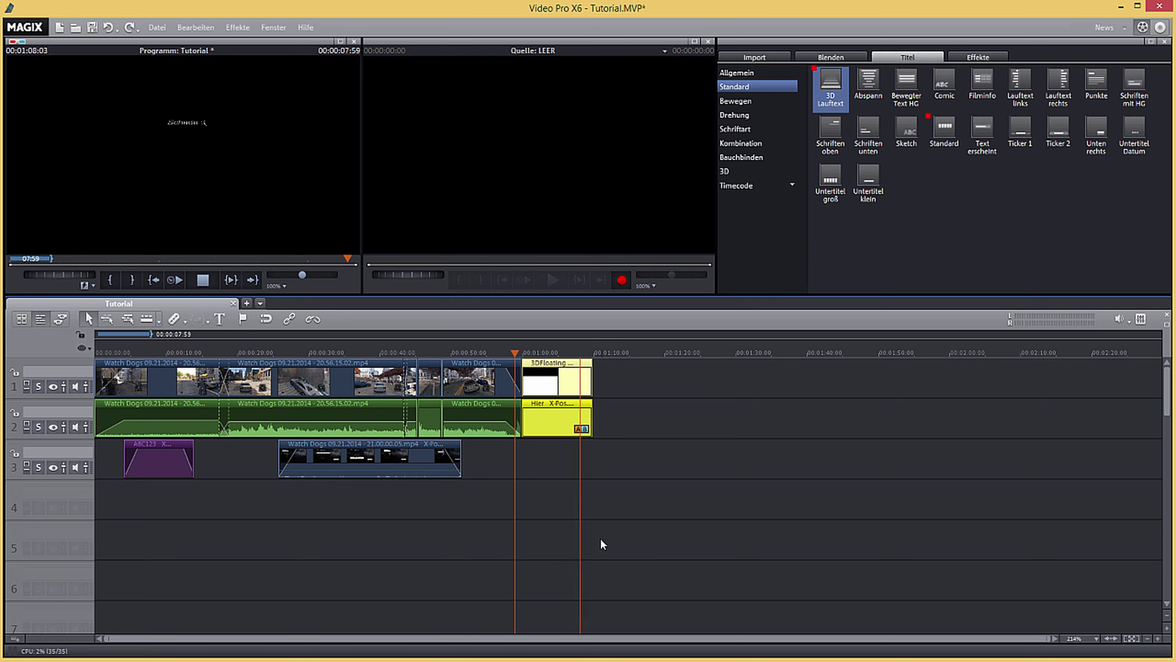
pyautogui.press('space')
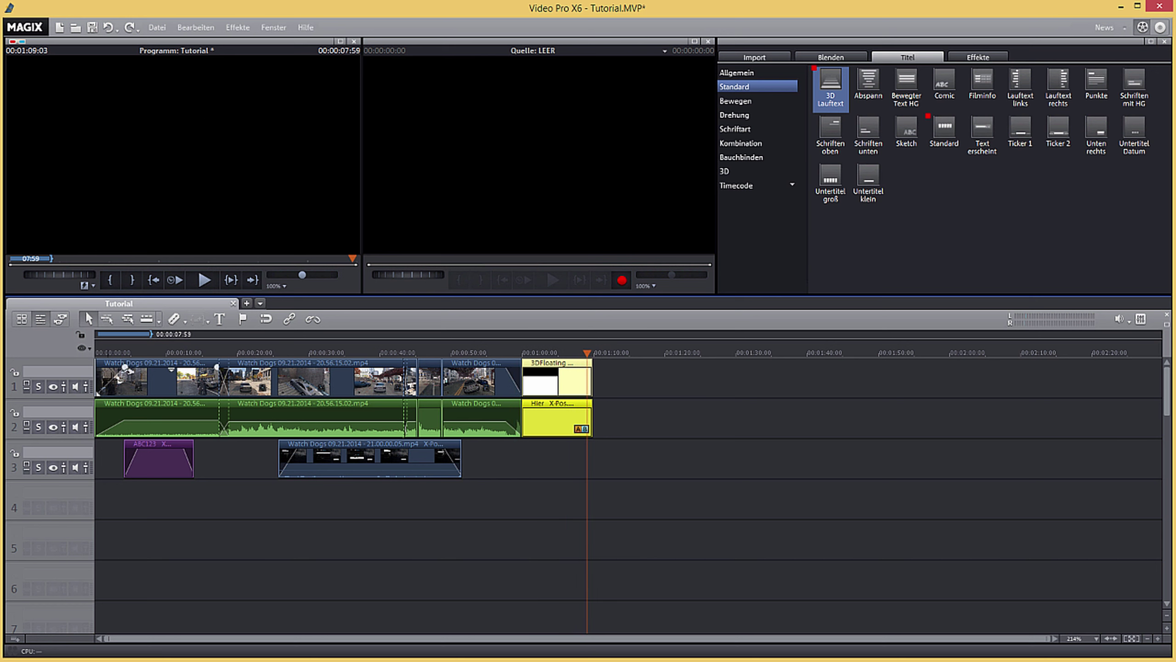
# Step: Return the playhead to the start and reset the playback range to the whole film, after trying a range start at 00:00:49:38
pyautogui.moveTo(138, 352); pyautogui.dragTo(86, 352)
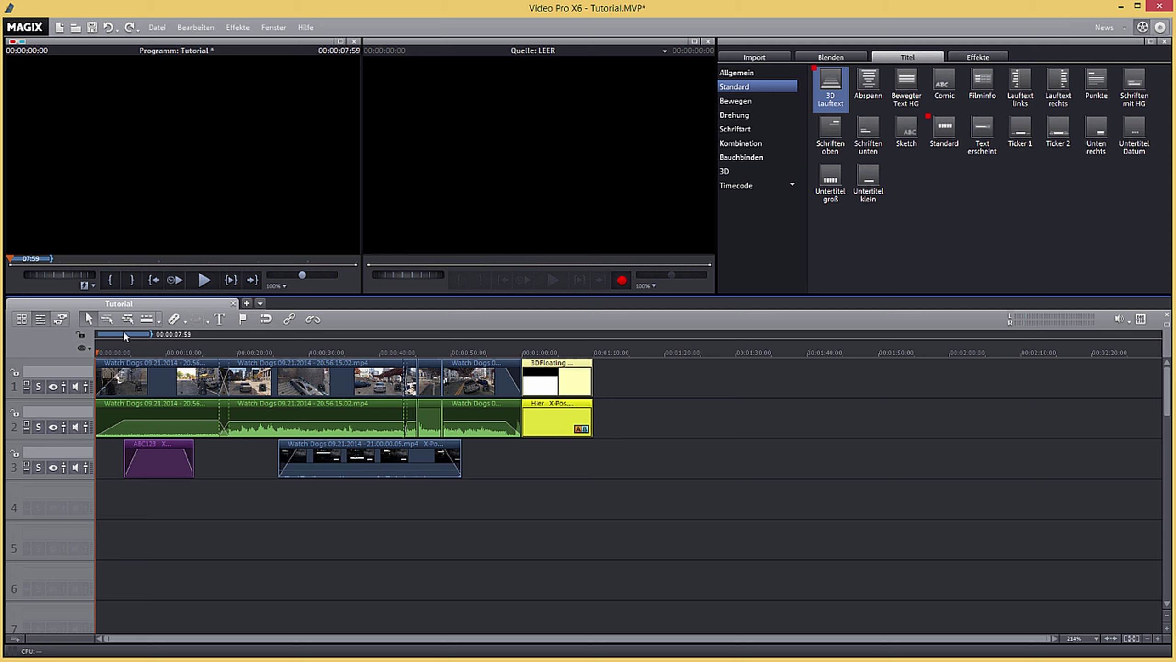
pyautogui.click(210, 334)
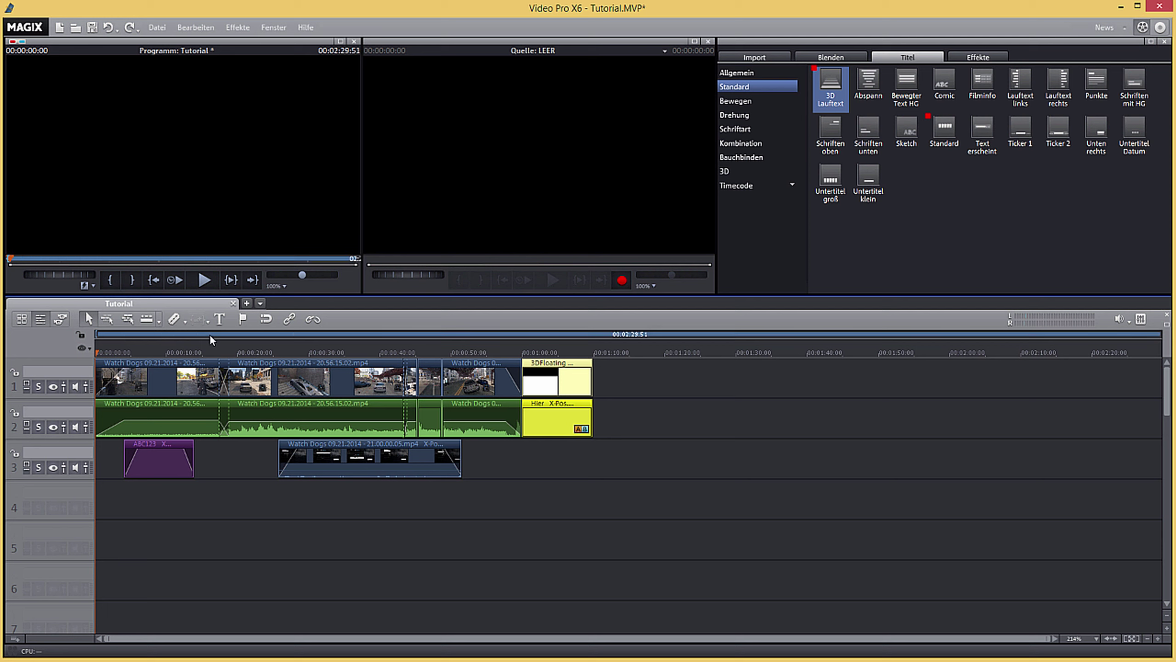
pyautogui.doubleClick(209, 334)
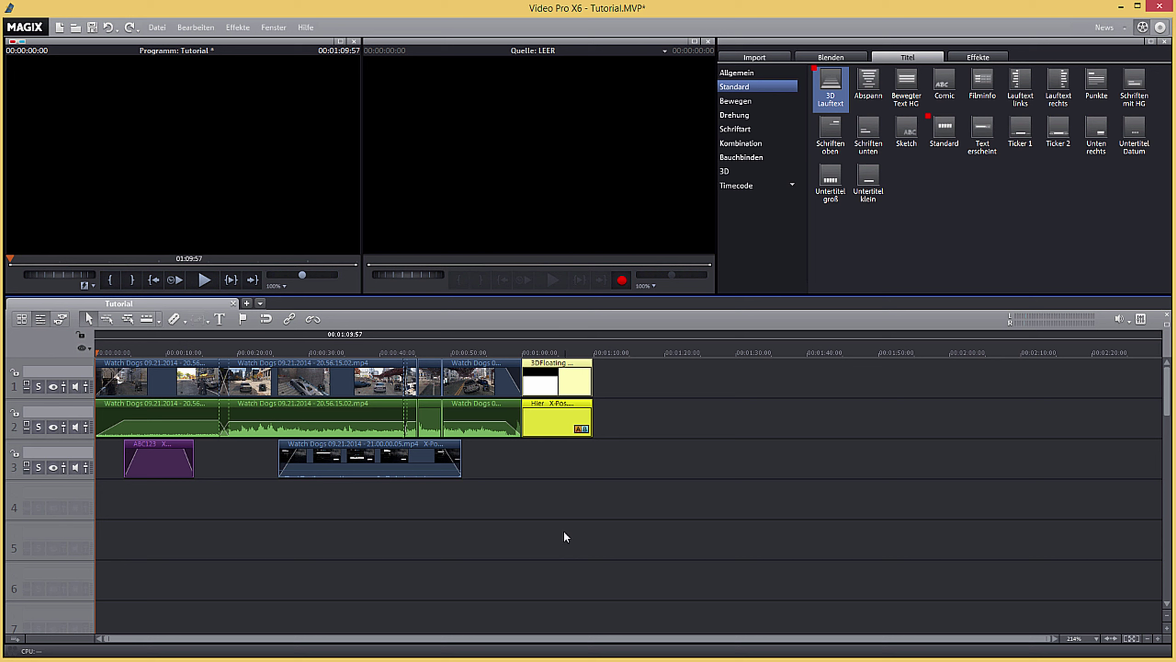
pyautogui.click(448, 333)
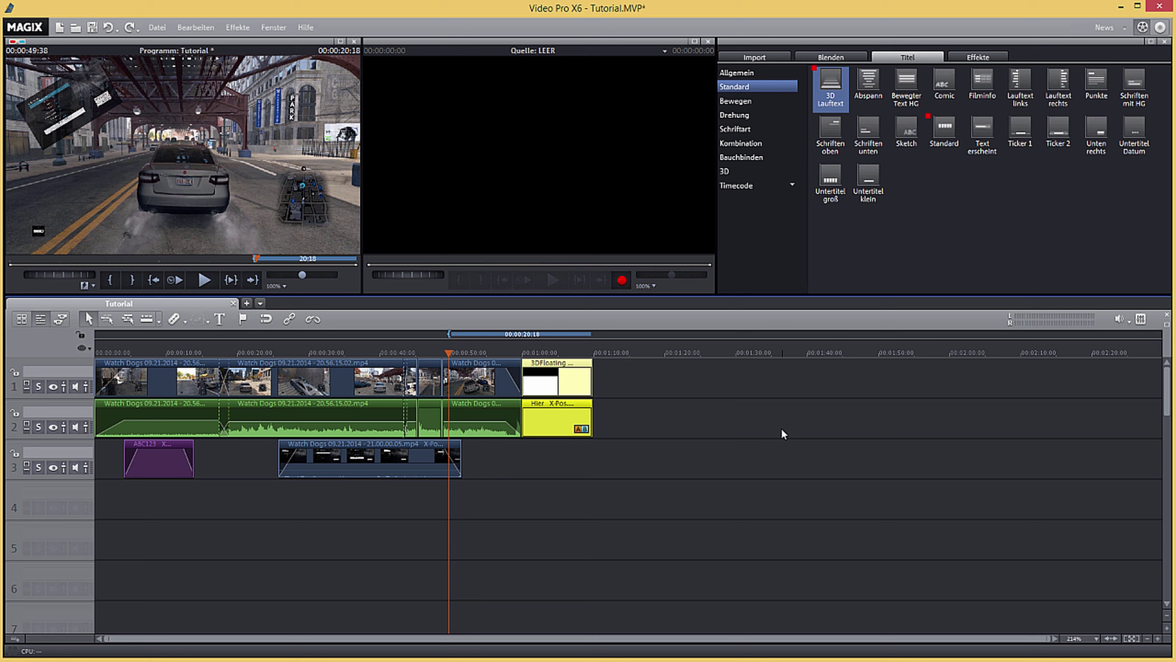
pyautogui.doubleClick(471, 332)
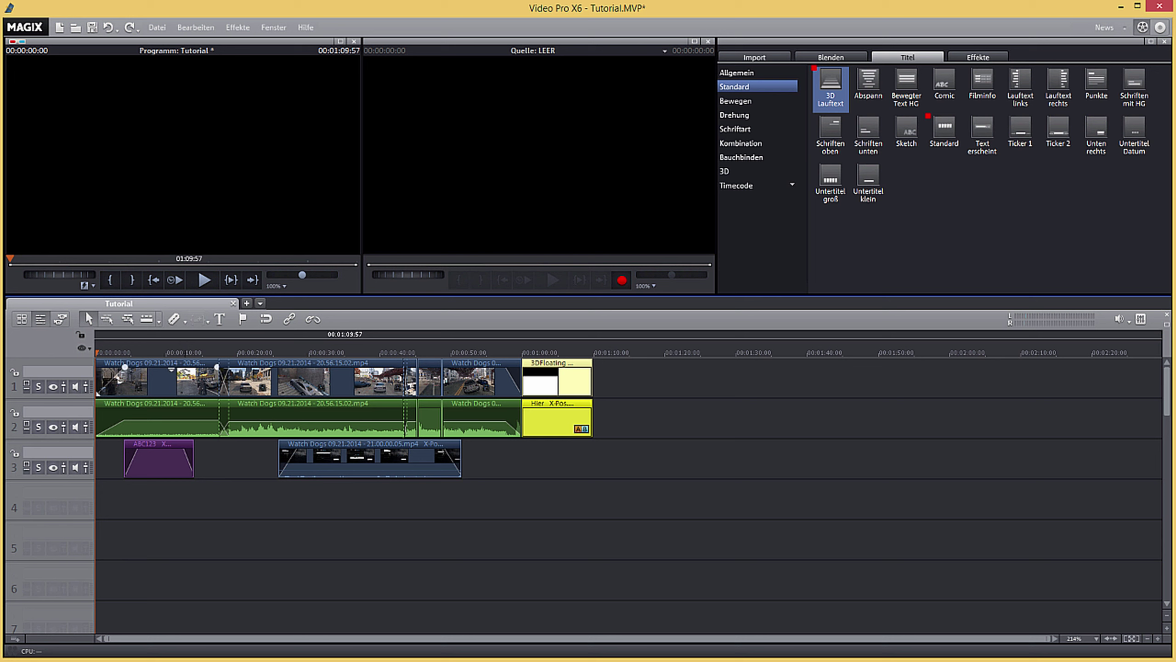
# Step: Place the playhead at 00:00:10:03 and examine the volume faders of tracks 1, 2 and 3 in turn
pyautogui.moveTo(158, 350); pyautogui.dragTo(167, 356)
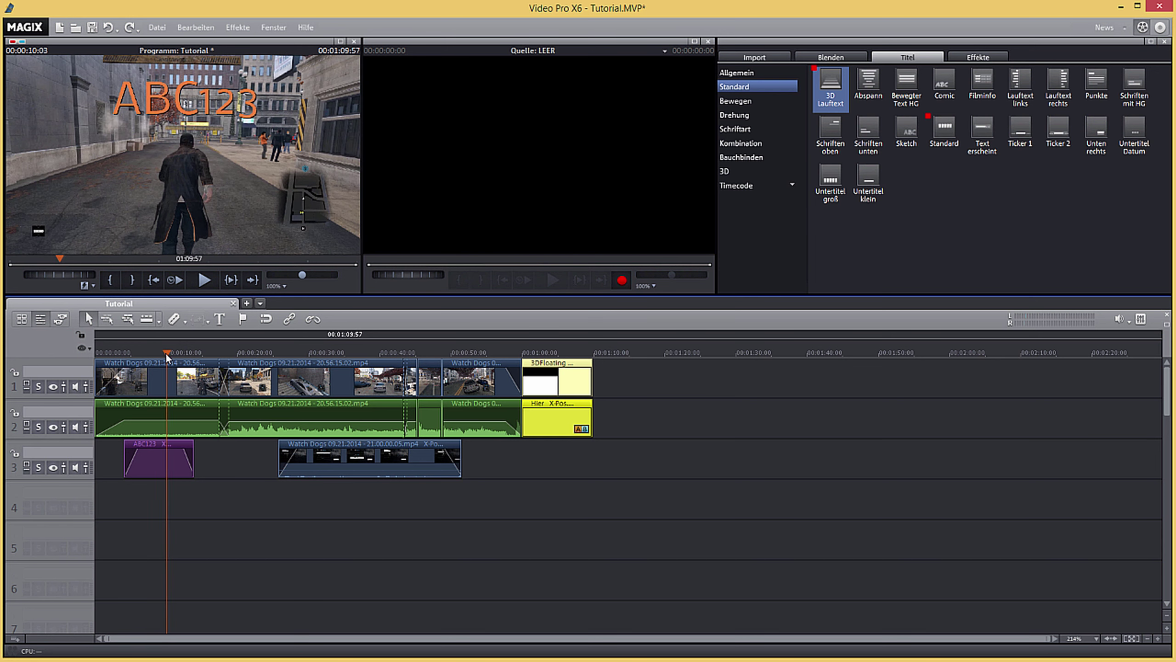
pyautogui.click(86, 387)
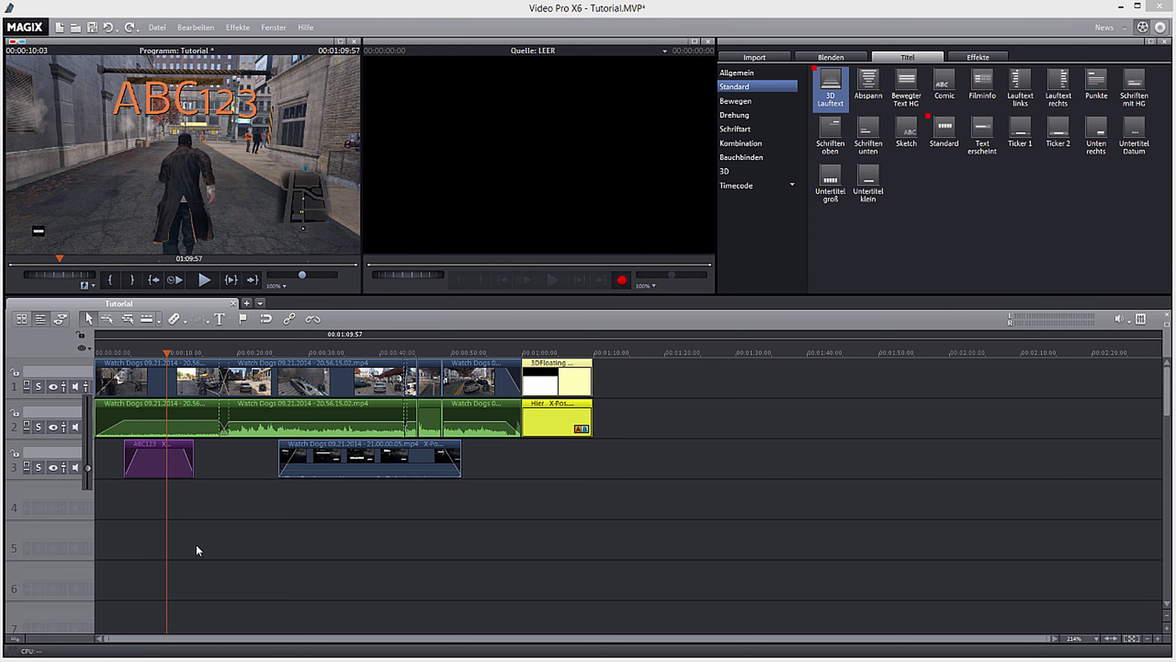
pyautogui.click(113, 464)
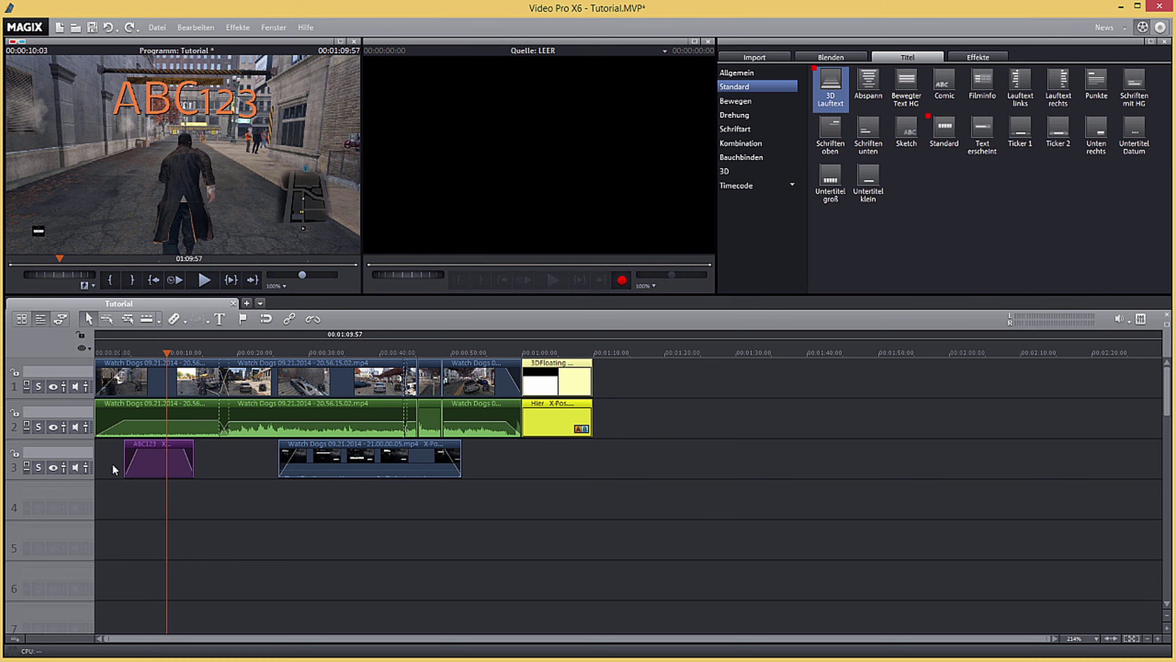
pyautogui.click(88, 386)
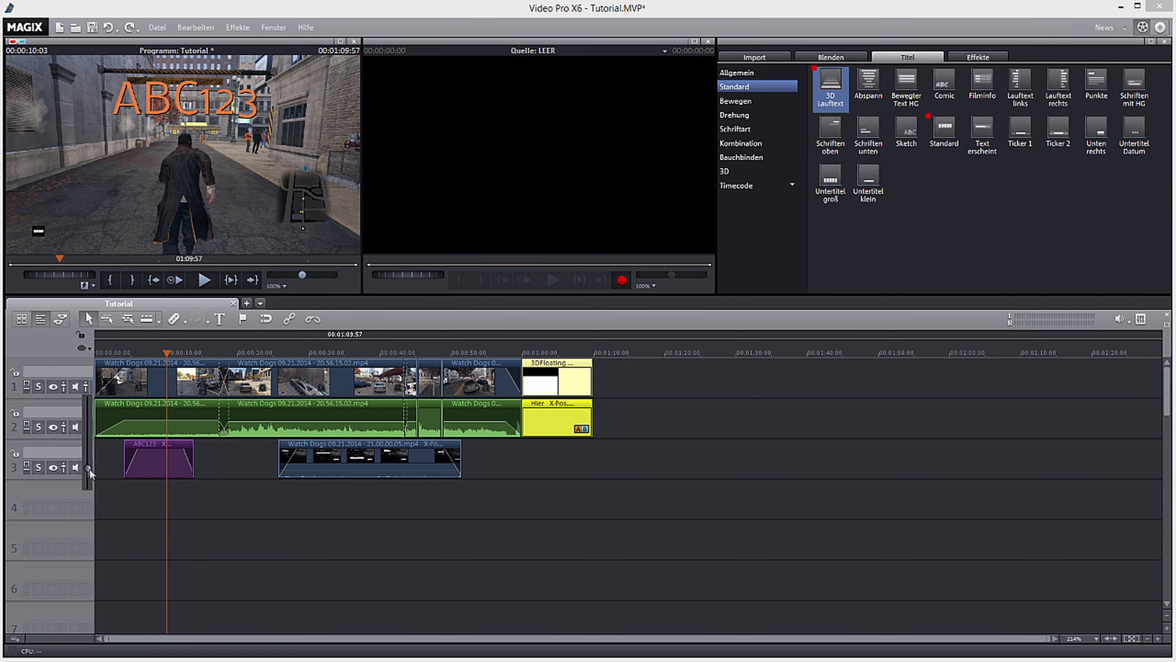
pyautogui.click(254, 576)
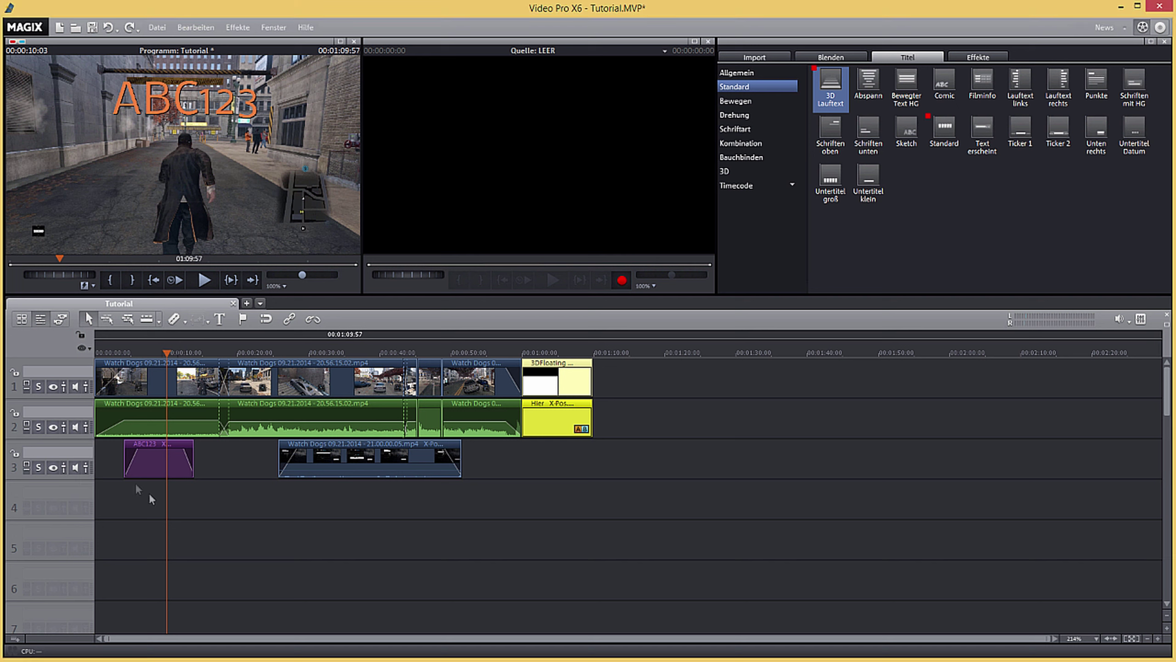
pyautogui.click(86, 427)
pyautogui.click(139, 526)
pyautogui.click(86, 466)
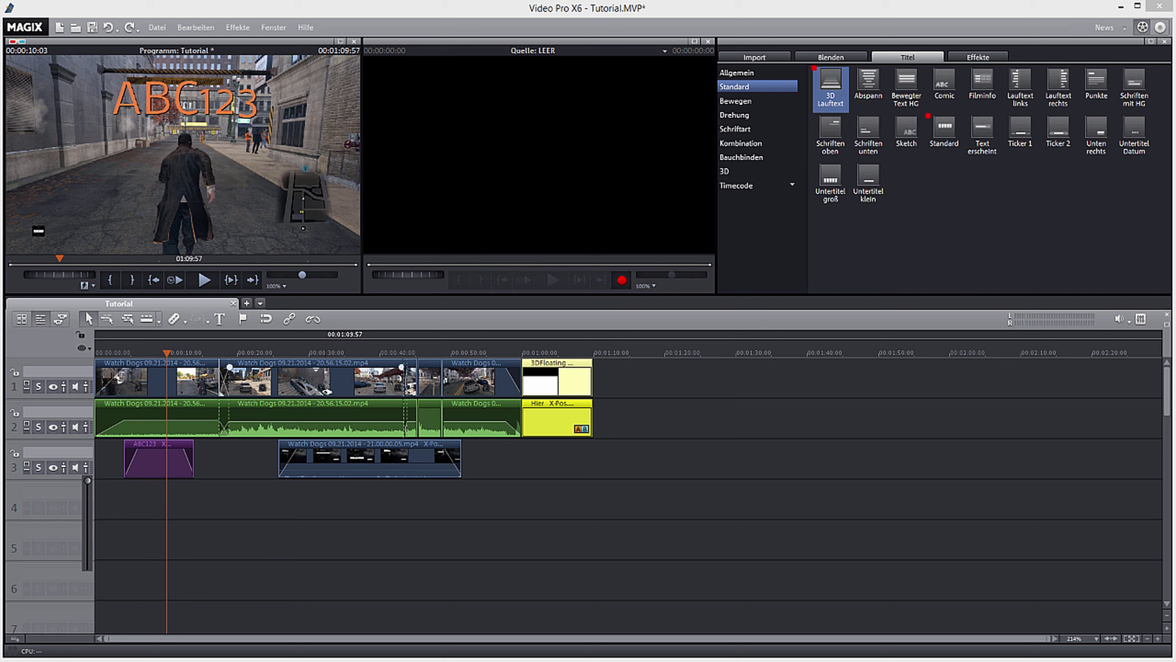
pyautogui.click(353, 362)
# Step: Move the playhead to 00:00:35:42 and mute the audio of track 3, which holds the overlaid settings menu clip
pyautogui.click(349, 354)
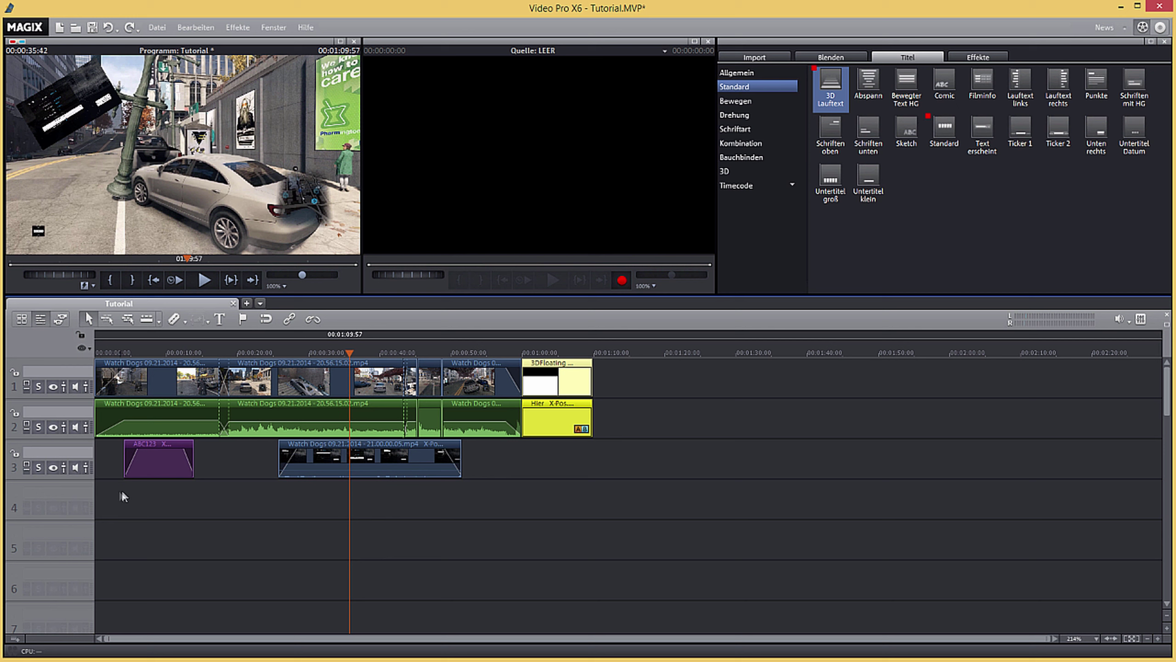
pyautogui.click(370, 471)
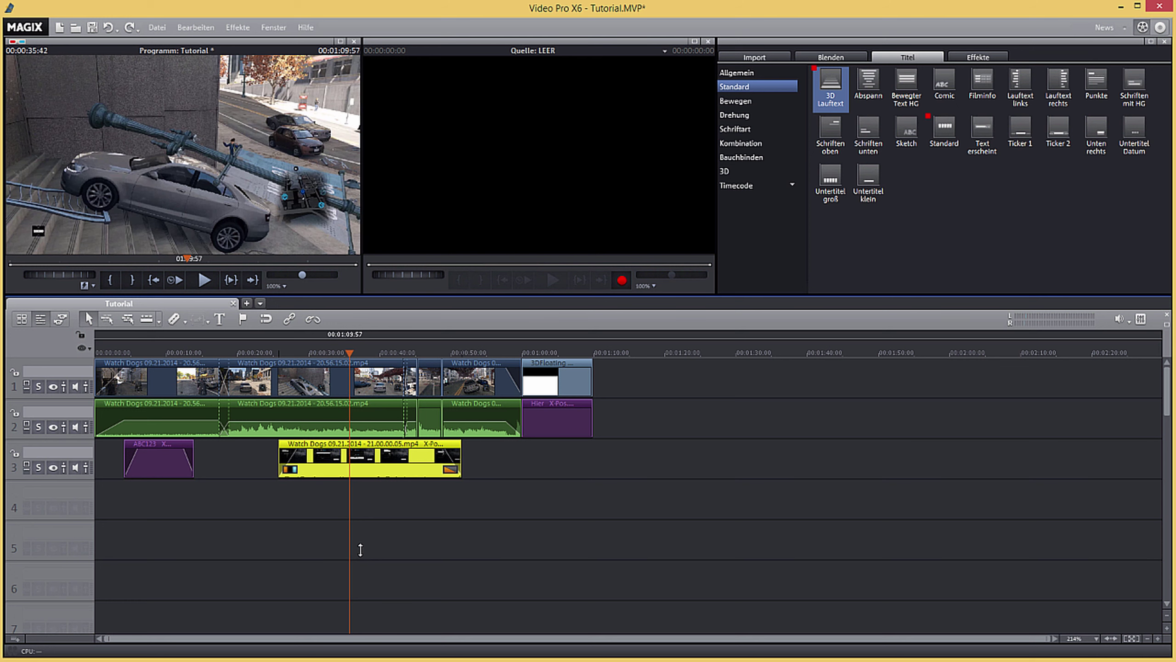
pyautogui.moveTo(371, 467)
pyautogui.click(87, 469)
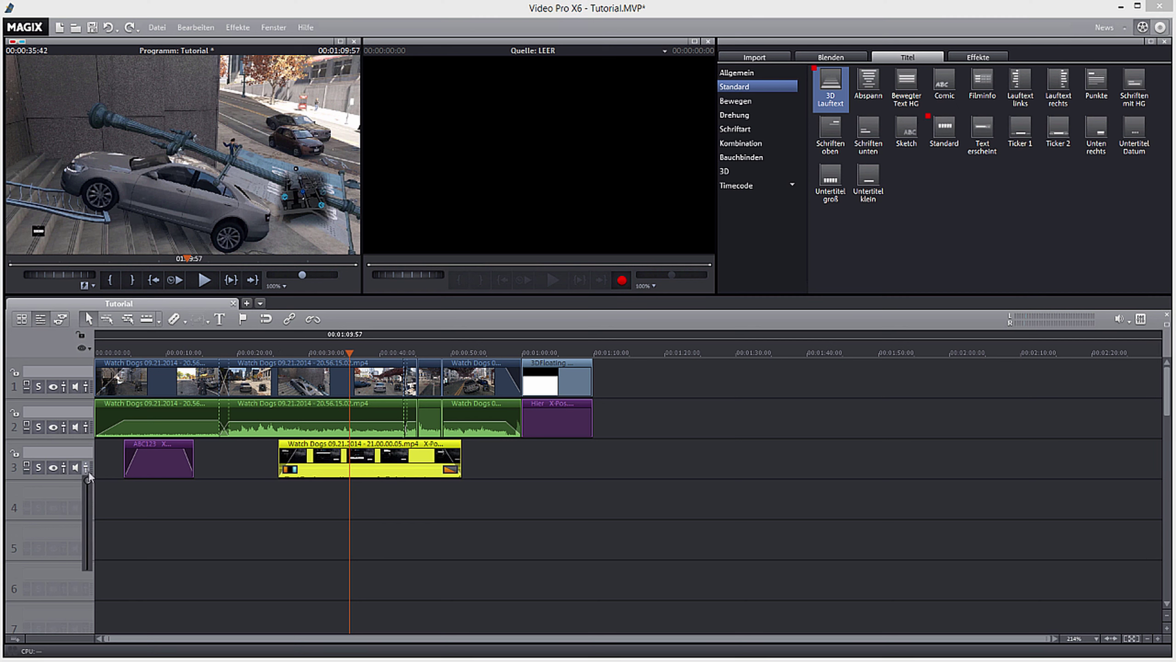
pyautogui.click(141, 552)
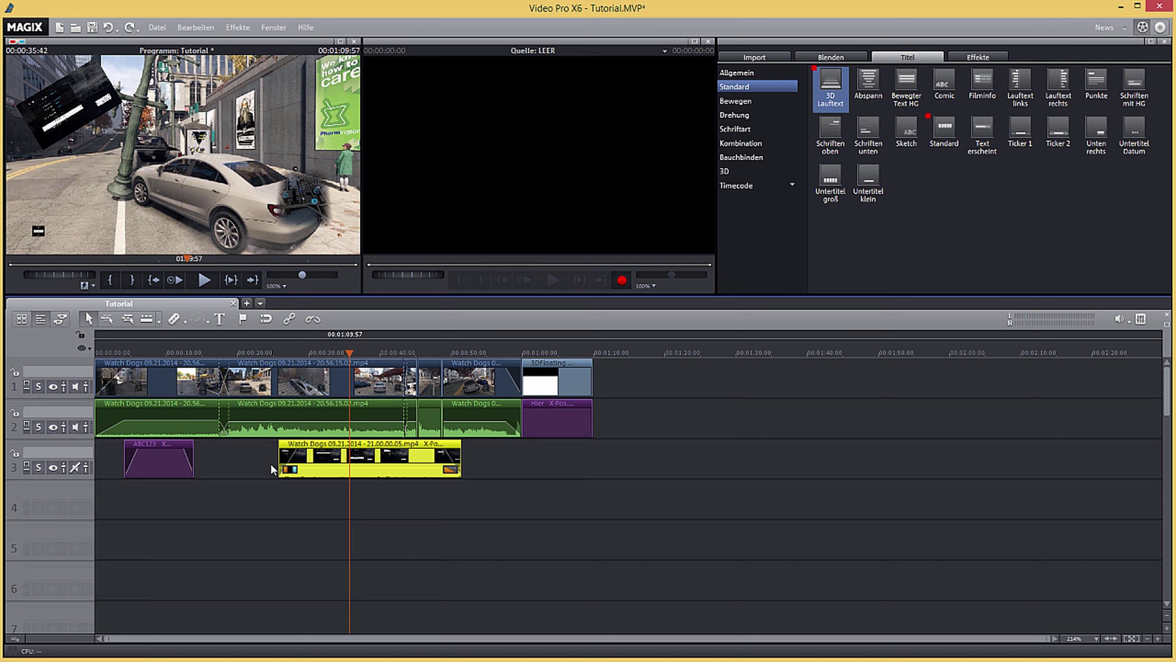
# Step: Return the playhead to the start of the film and open the Windows Media export settings
pyautogui.moveTo(148, 353); pyautogui.dragTo(96, 353)
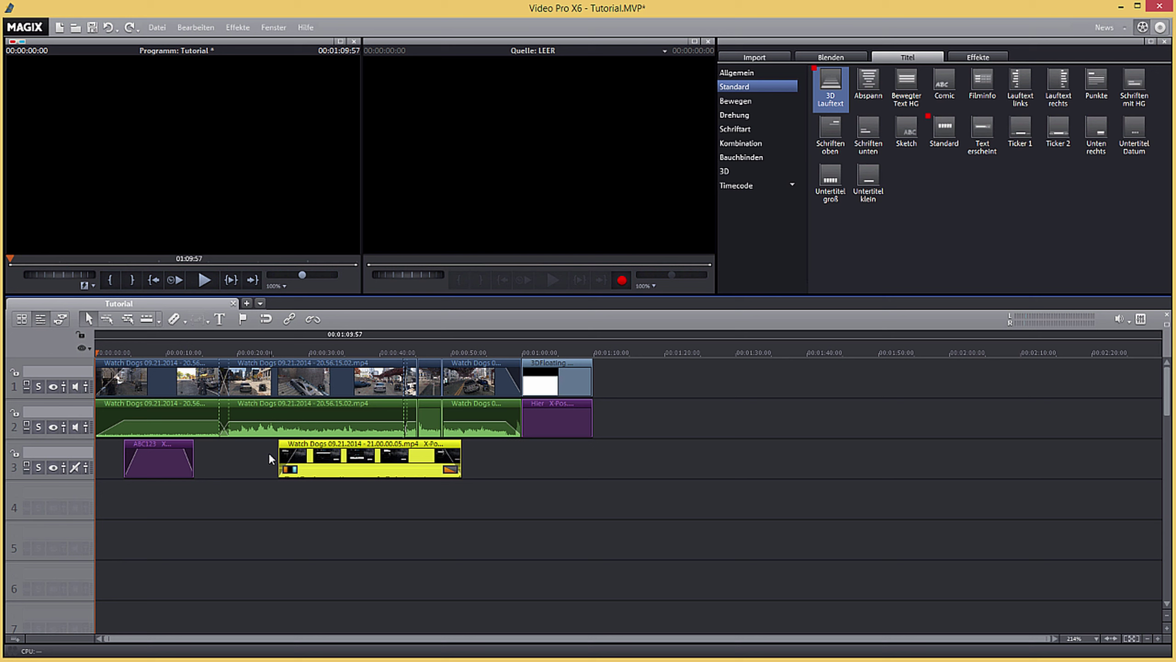
pyautogui.click(166, 30)
pyautogui.moveTo(299, 112)
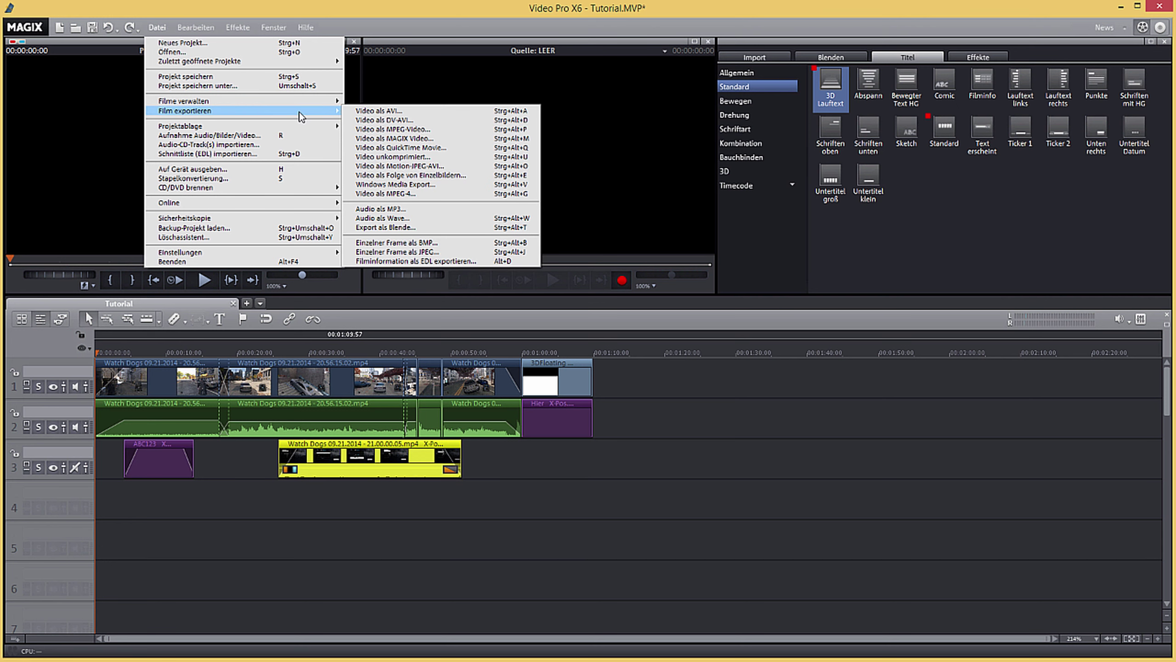
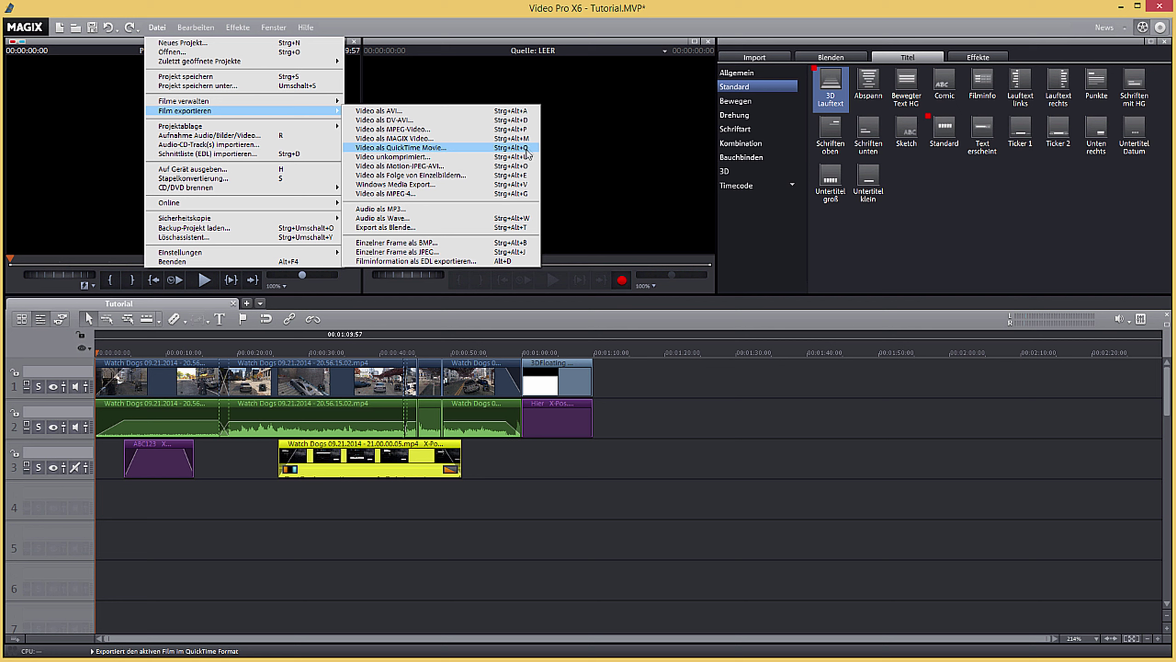
pyautogui.click(514, 185)
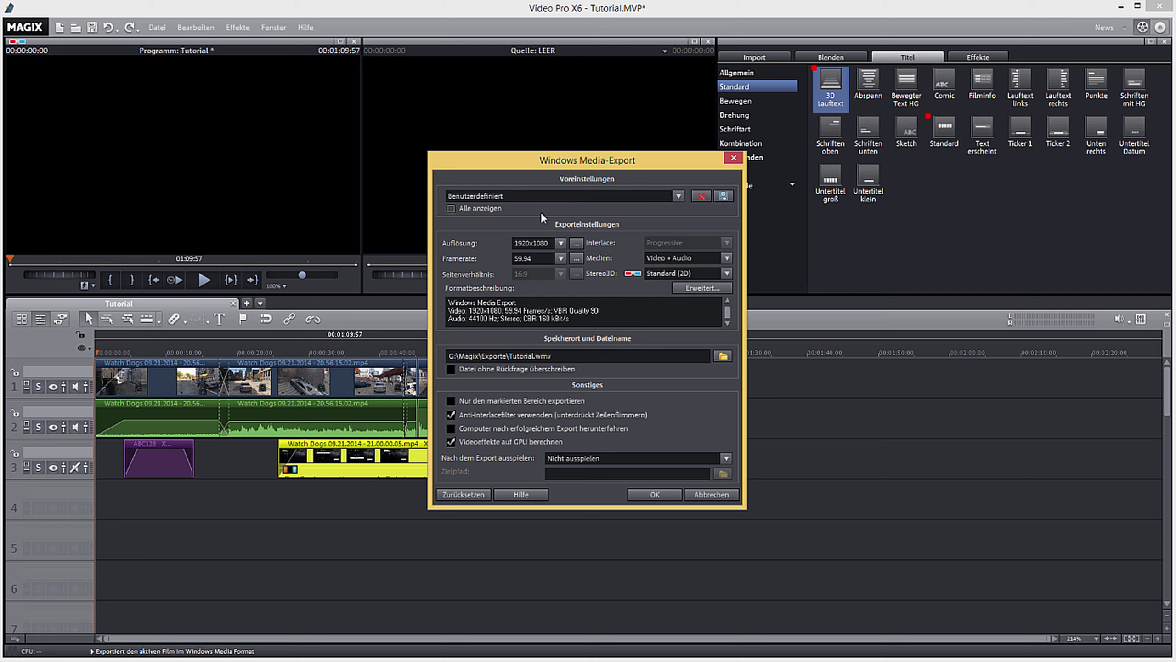
# Step: Examine the export presets, first the short selection and again with all presets temporarily shown
pyautogui.click(602, 195)
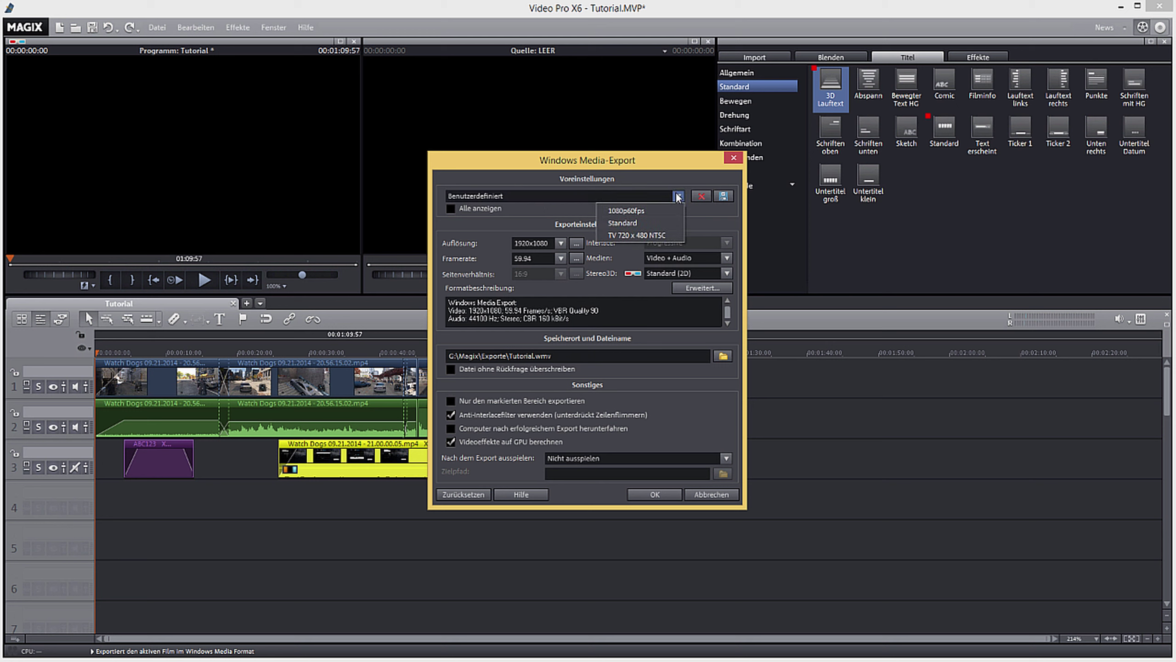
pyautogui.click(498, 210)
pyautogui.click(498, 209)
pyautogui.click(677, 199)
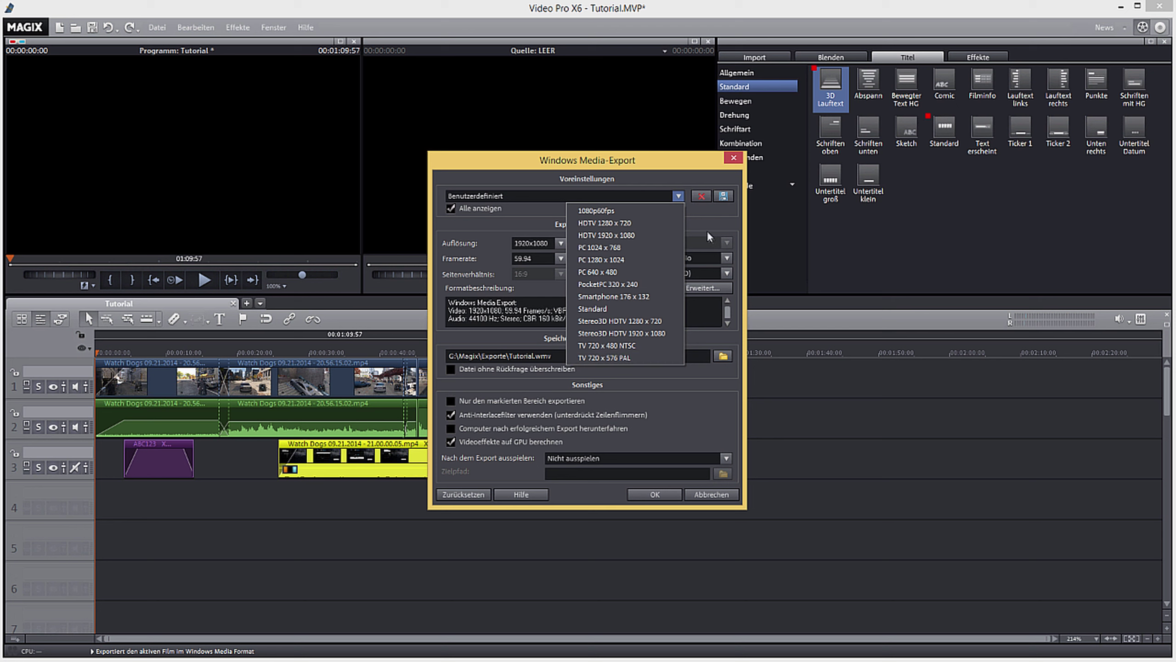
pyautogui.click(679, 197)
pyautogui.click(679, 196)
pyautogui.click(458, 212)
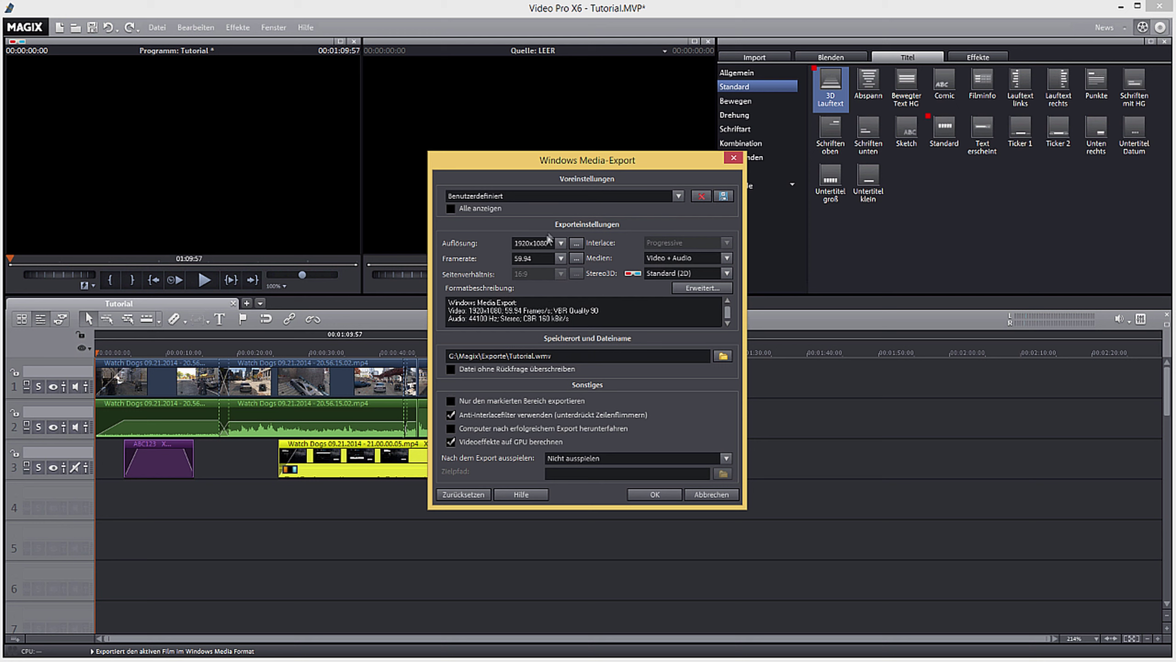
# Step: Examine the preset resolutions and the custom width and height entry for the export, leaving the resolution at 1920x1080
pyautogui.click(561, 242)
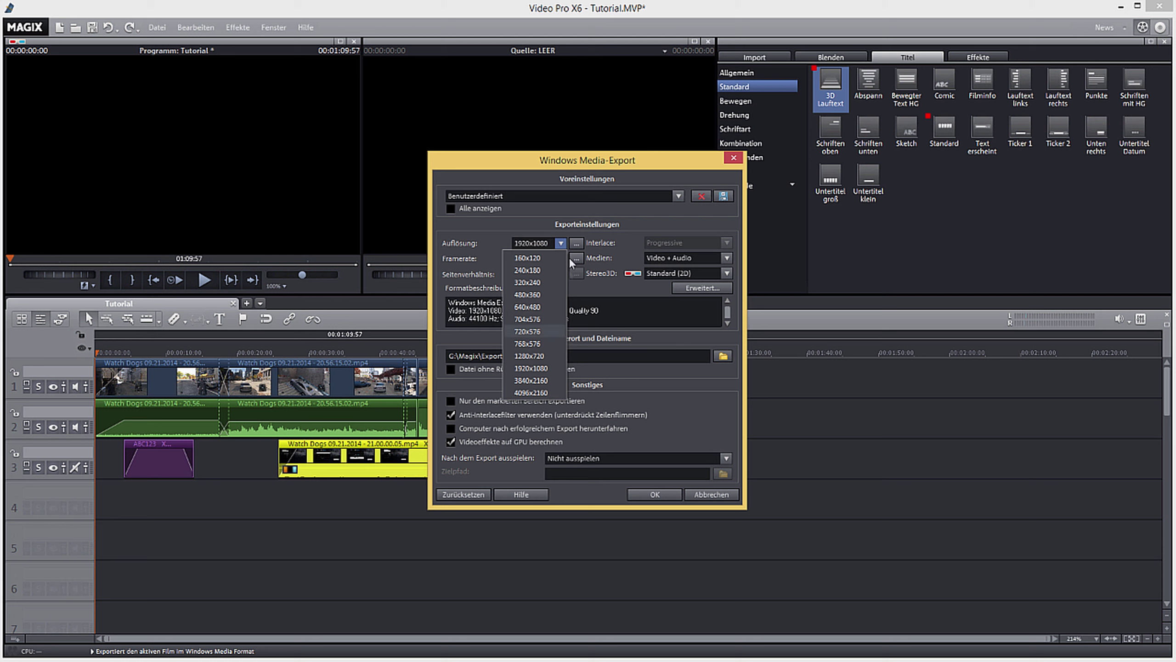
pyautogui.click(577, 243)
pyautogui.click(576, 242)
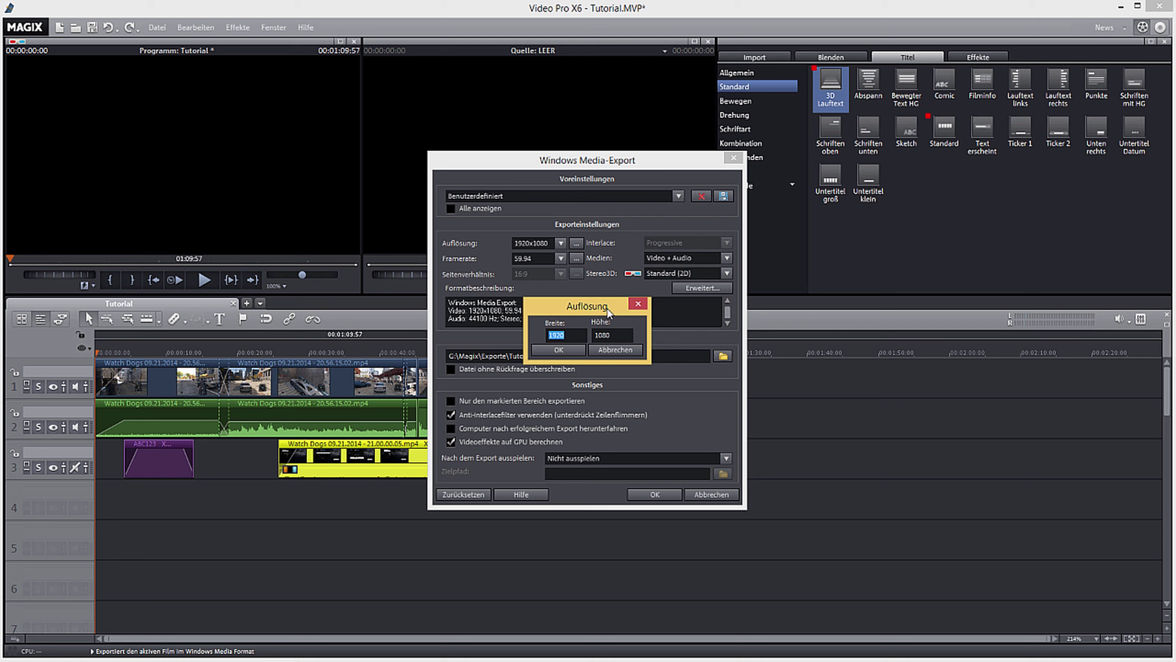
pyautogui.click(604, 349)
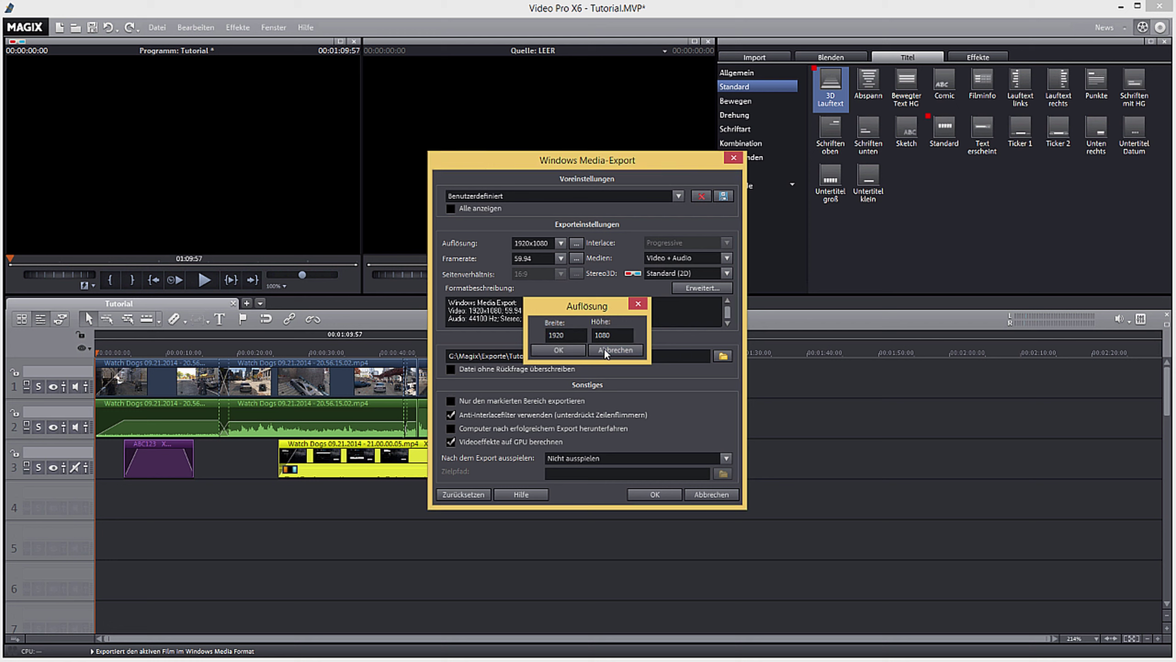
# Step: Set a custom export frame rate of 60 frames/s and choose Video + Audio as the exported media
pyautogui.click(560, 259)
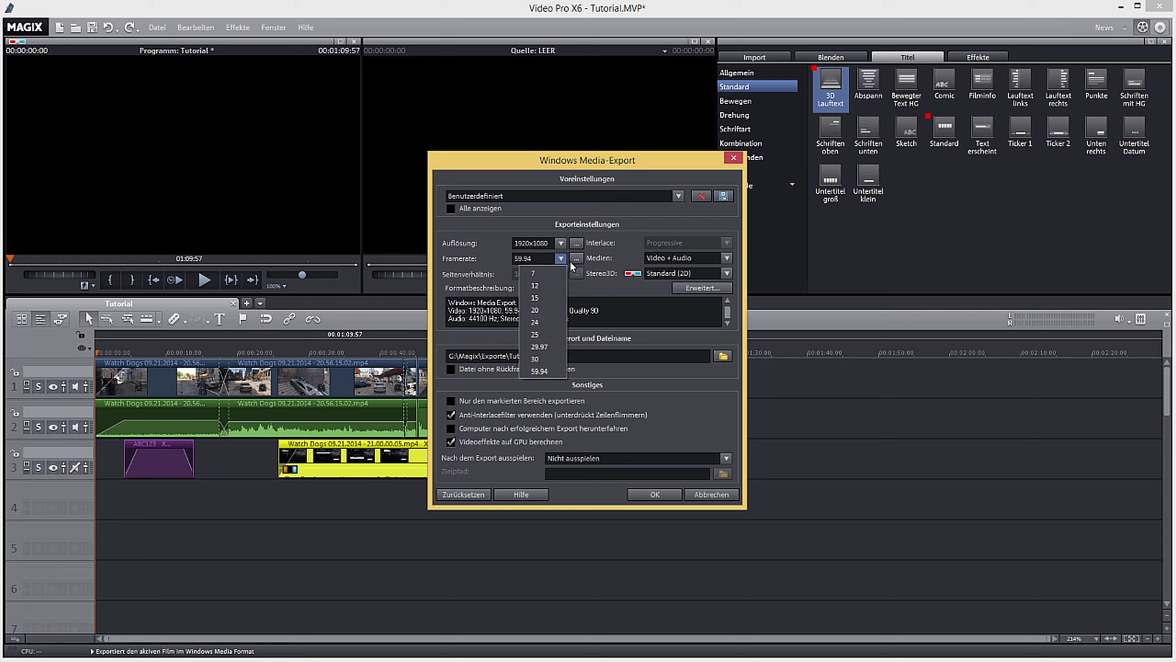
pyautogui.click(579, 259)
pyautogui.click(579, 259)
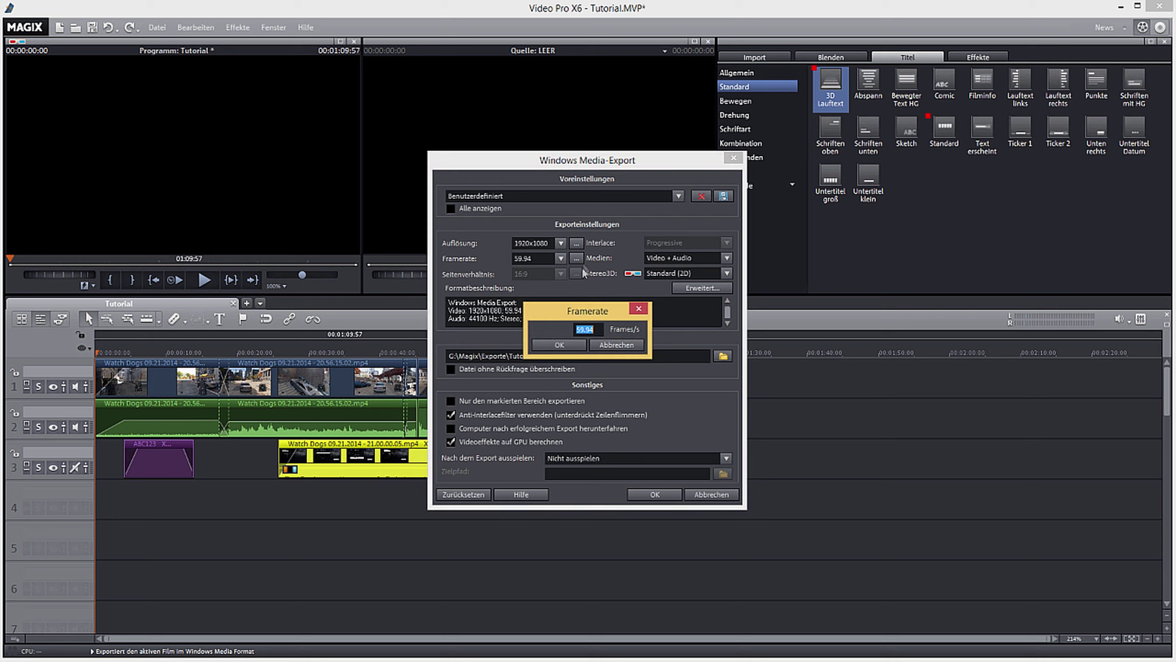
pyautogui.write('60')
pyautogui.click(538, 344)
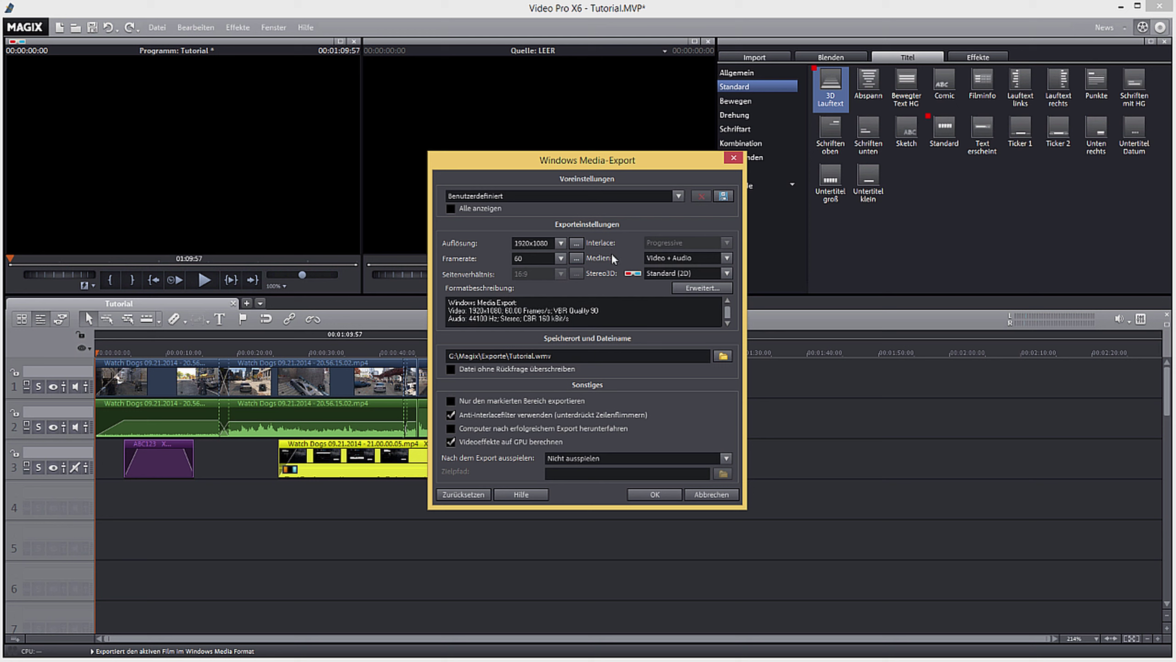
pyautogui.click(726, 259)
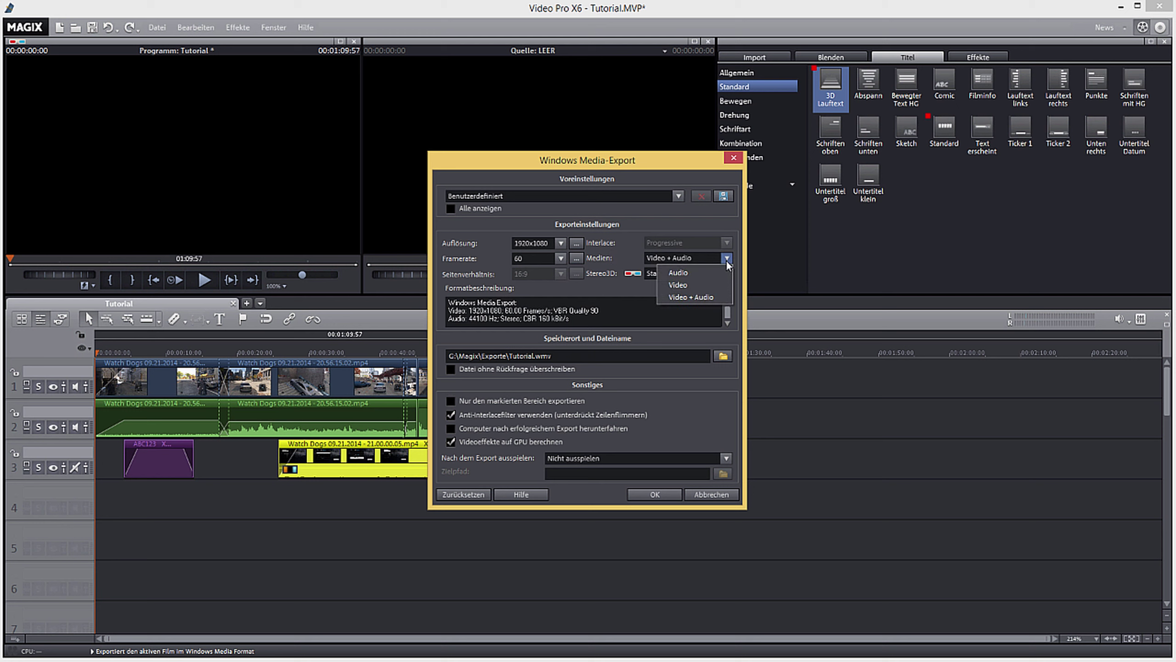
pyautogui.click(663, 297)
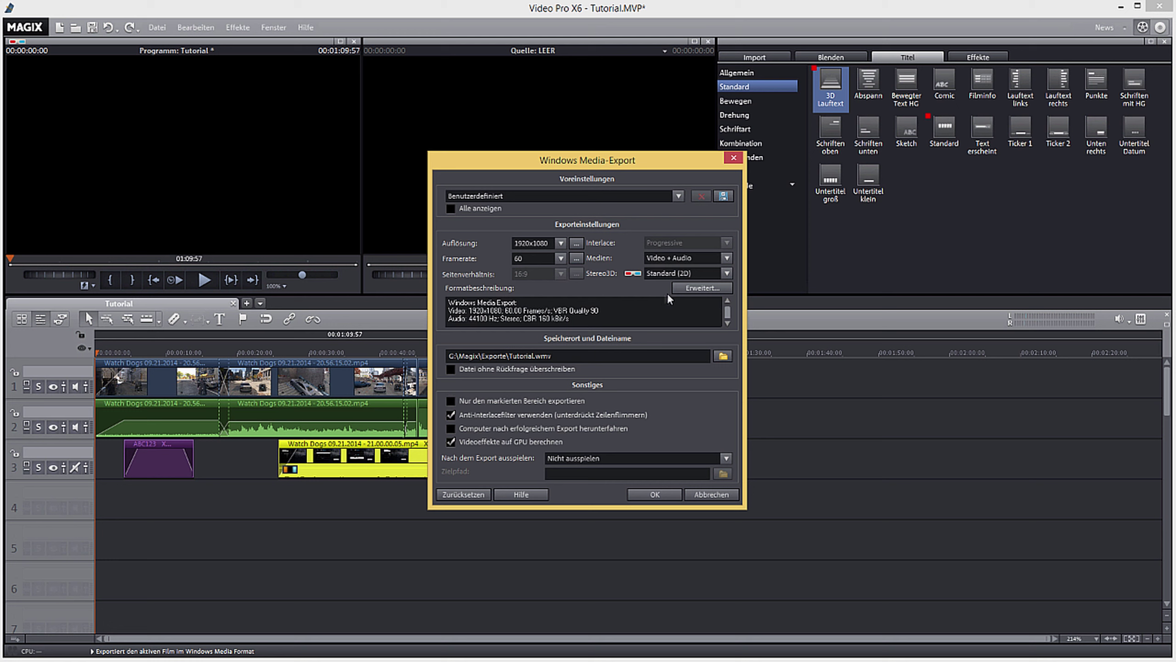
# Step: In the advanced export settings, set the audio format to 192 kBit/s, 48 kHz, Stereo, 16 Bit with Konstante Bitrate
pyautogui.click(696, 288)
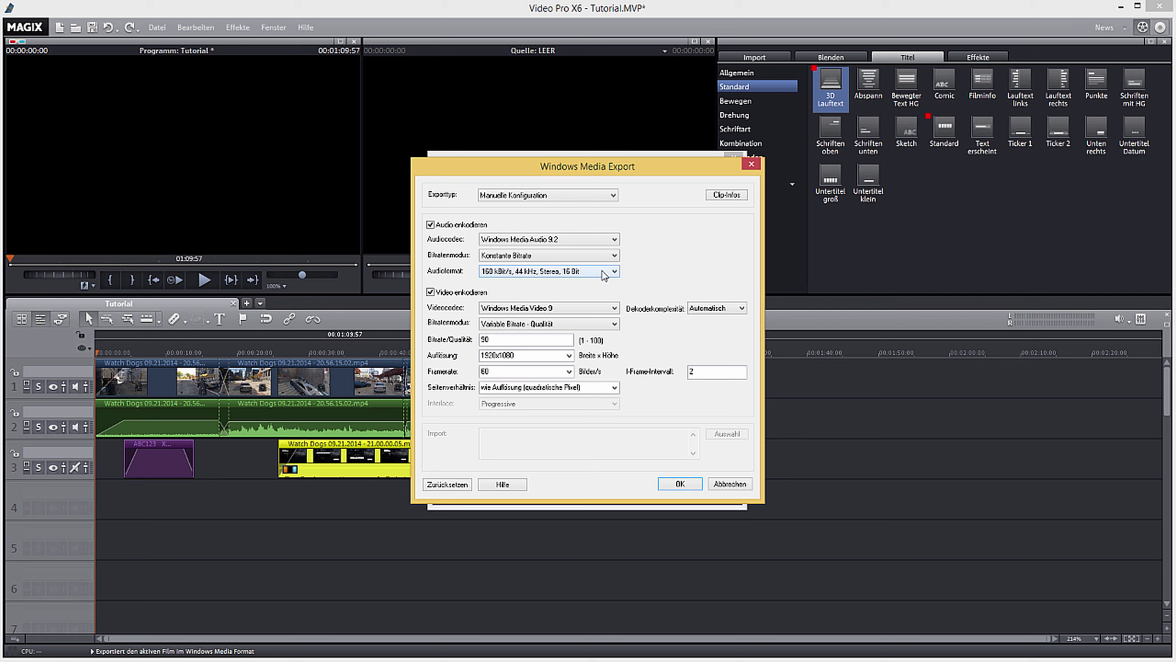
pyautogui.click(604, 238)
pyautogui.click(603, 237)
pyautogui.click(607, 259)
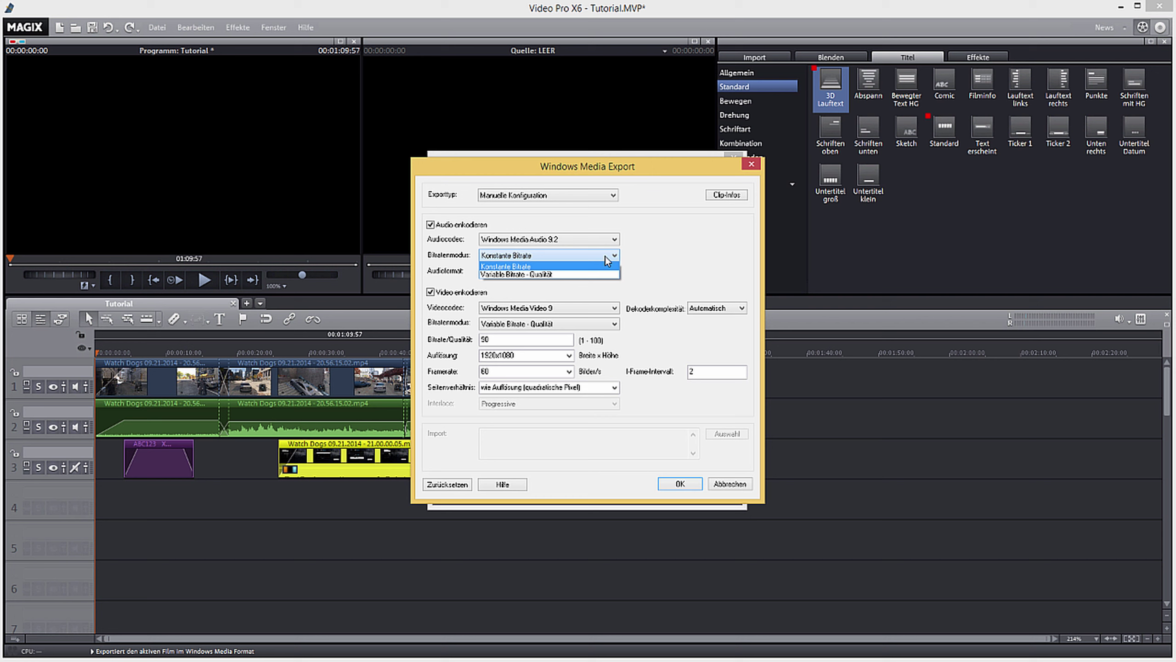
pyautogui.click(606, 257)
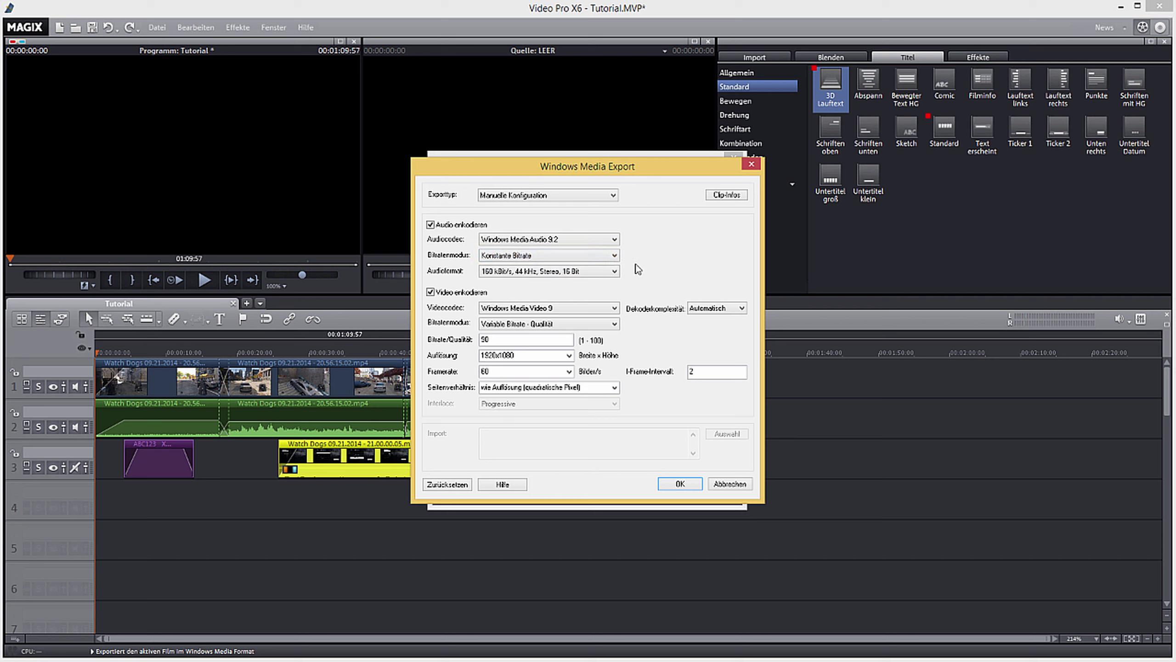
pyautogui.click(610, 273)
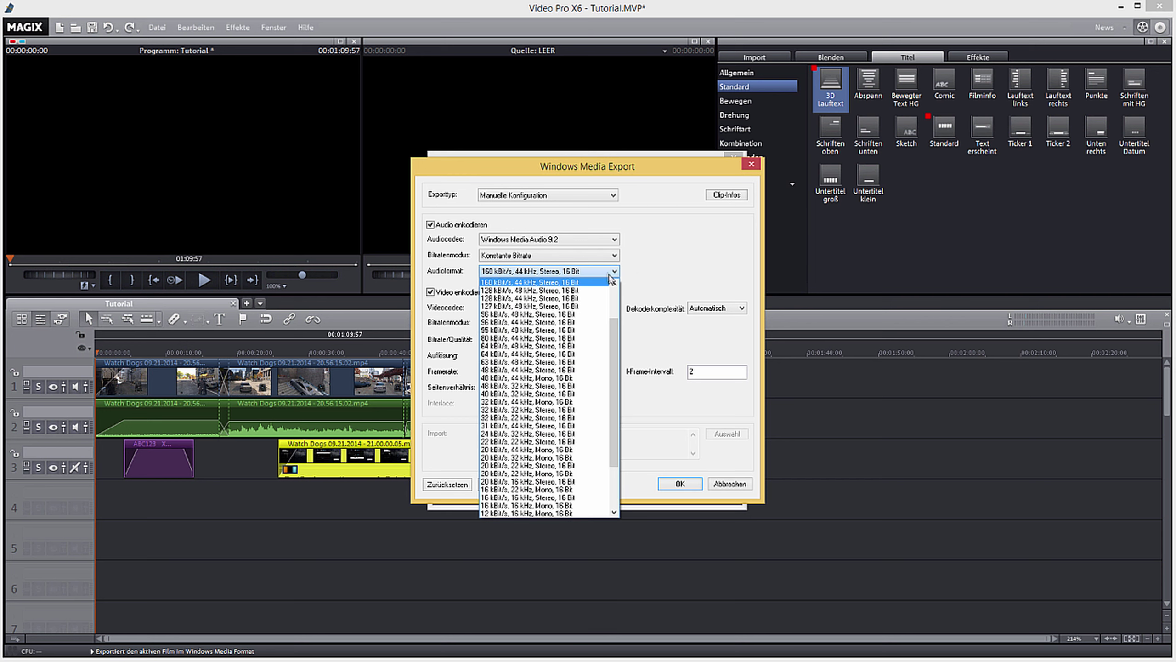
pyautogui.scroll(3, 615, 284)
pyautogui.click(614, 284)
pyautogui.click(614, 284)
pyautogui.click(614, 284)
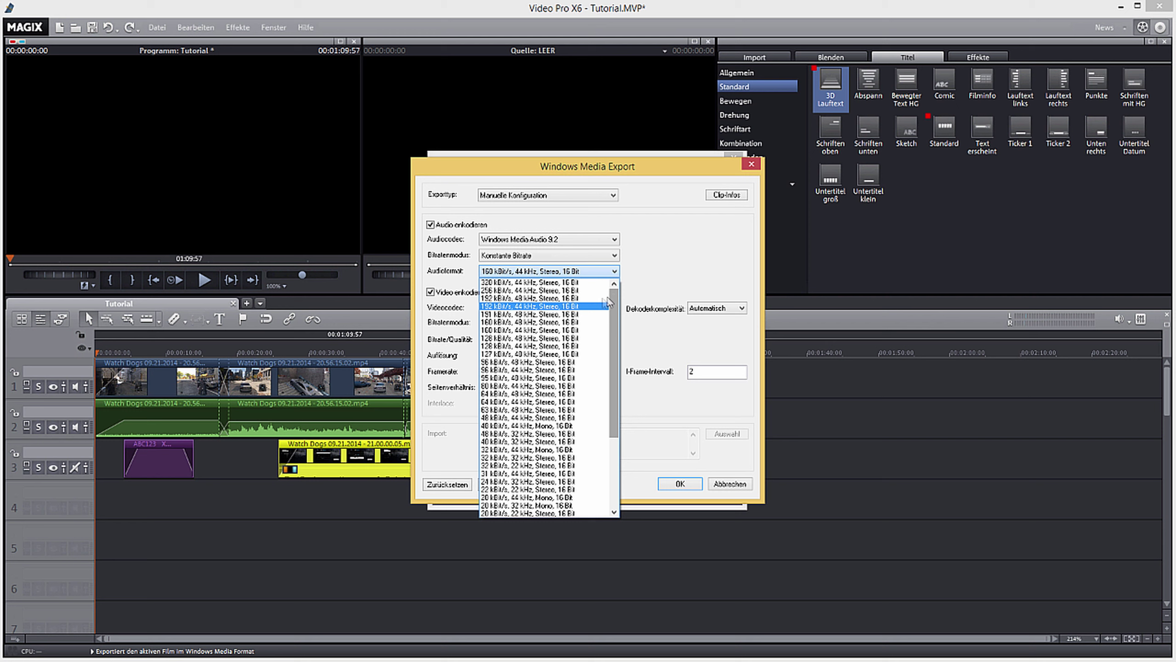
pyautogui.click(568, 300)
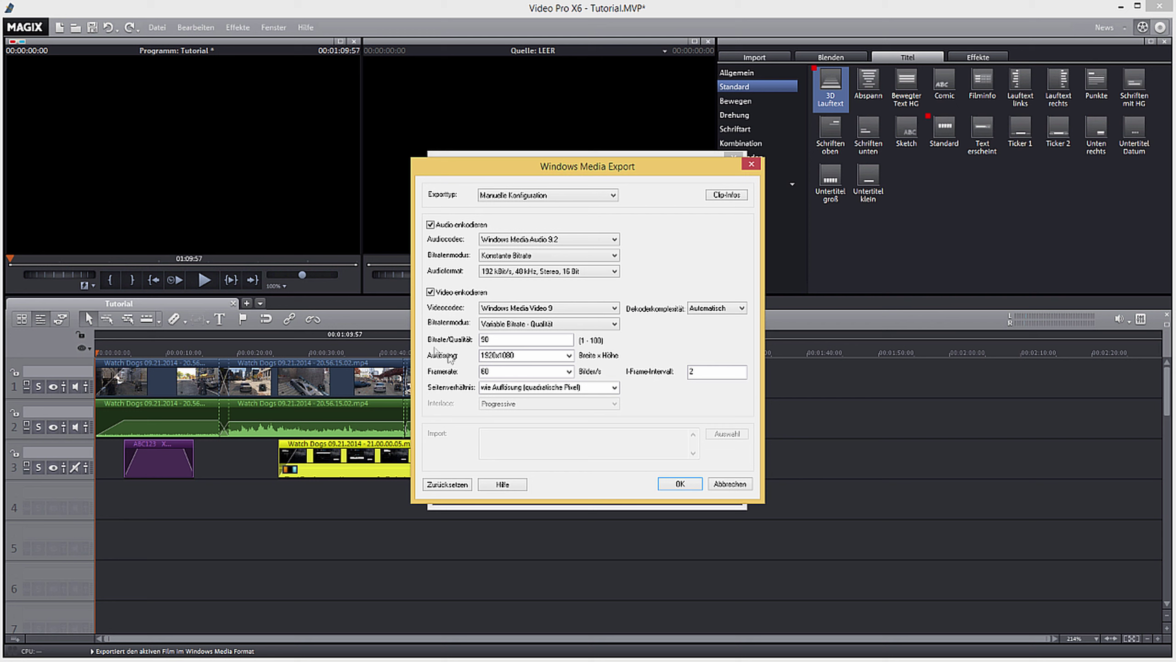
# Step: Choose the Windows Media Video 9 codec with Konstante Bitrate and set the video bitrate to 7M
pyautogui.click(573, 313)
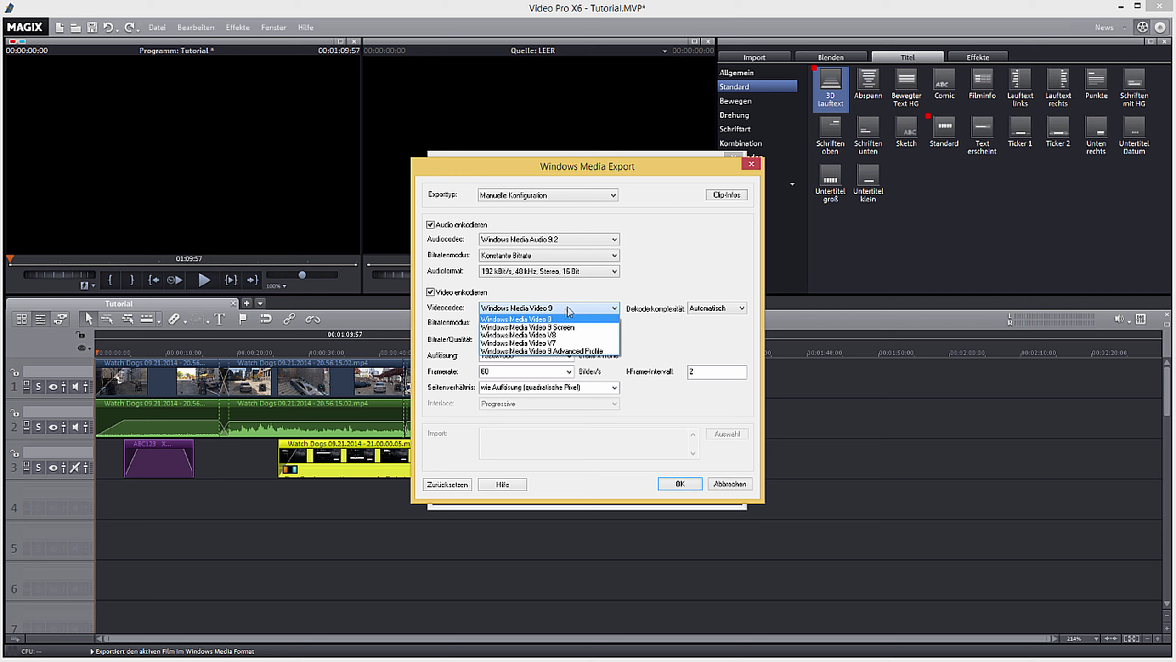
pyautogui.click(570, 322)
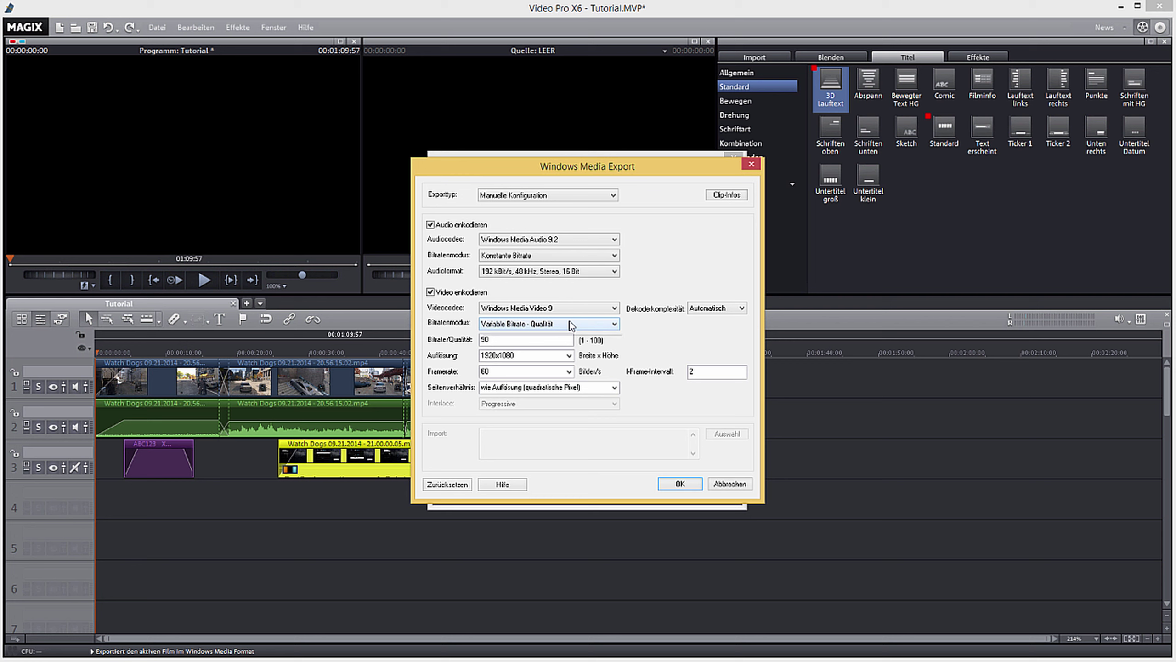
pyautogui.click(572, 325)
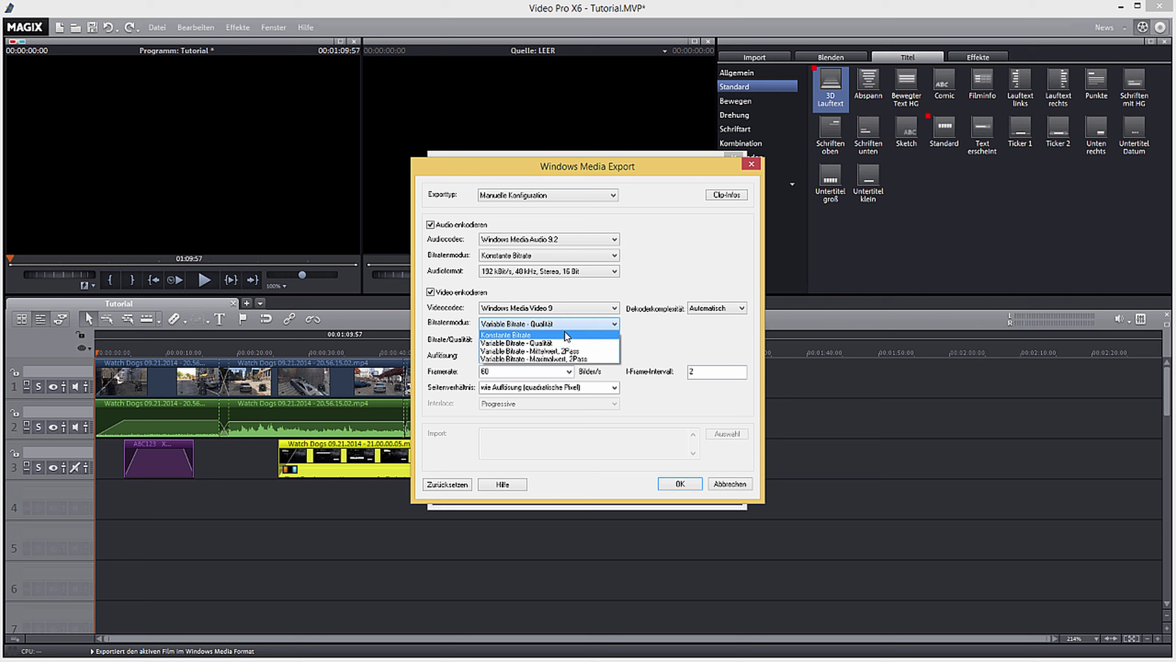
pyautogui.click(566, 336)
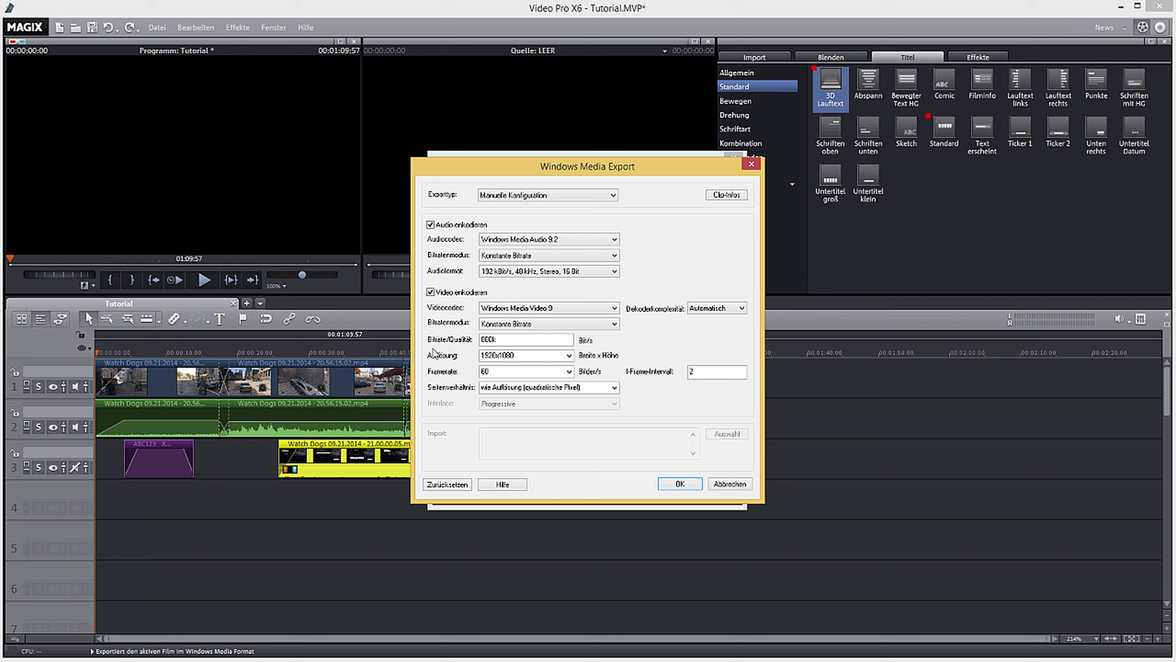
pyautogui.doubleClick(514, 344)
pyautogui.write('7M')
# Step: Check the resolution, aspect ratio and I-frame interval options without changing them, and accept the advanced export settings
pyautogui.click(569, 355)
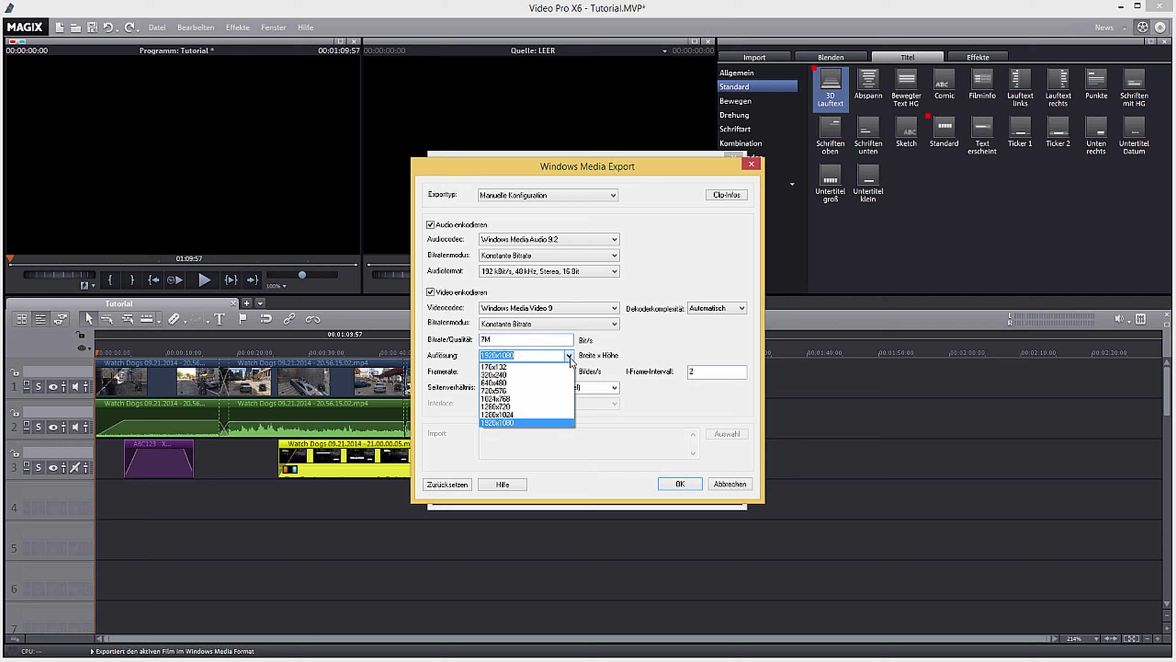
pyautogui.click(569, 357)
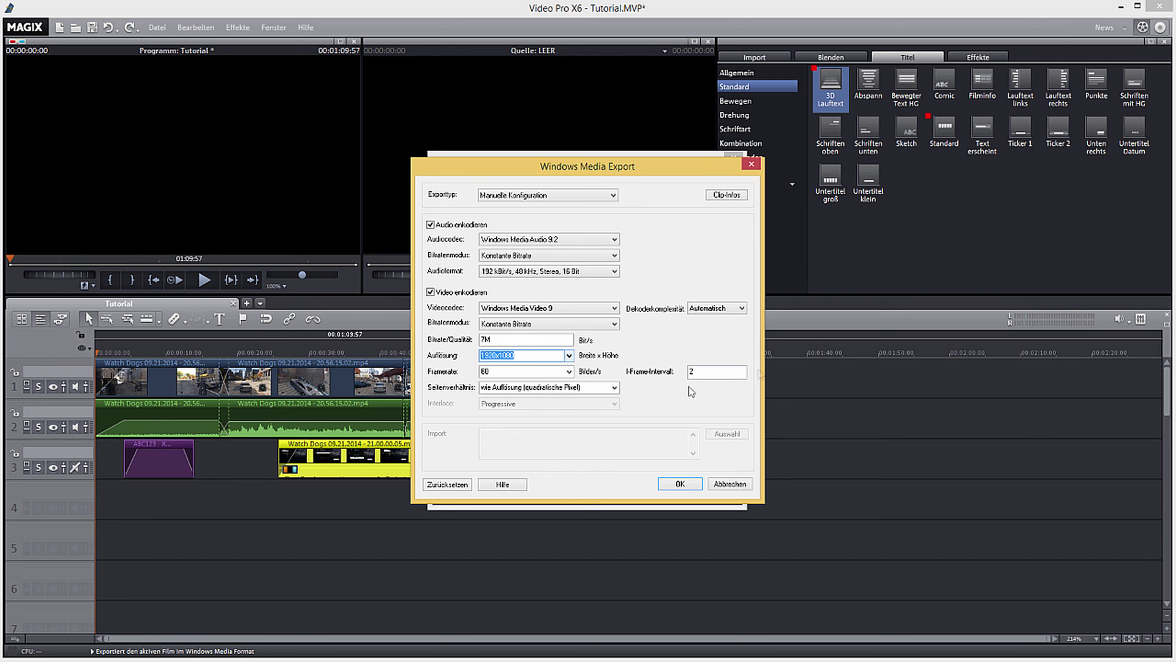
pyautogui.moveTo(698, 169)
pyautogui.mouseDown()
pyautogui.moveTo(920, 229)
pyautogui.moveTo(699, 169)
pyautogui.mouseUp()
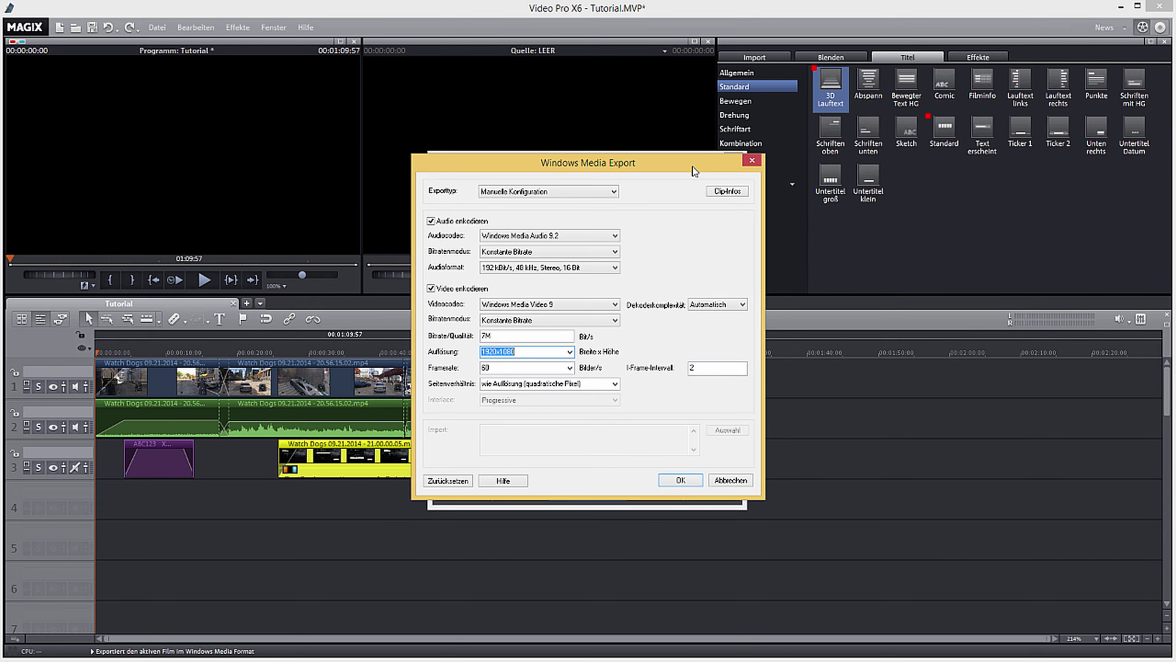
pyautogui.click(616, 385)
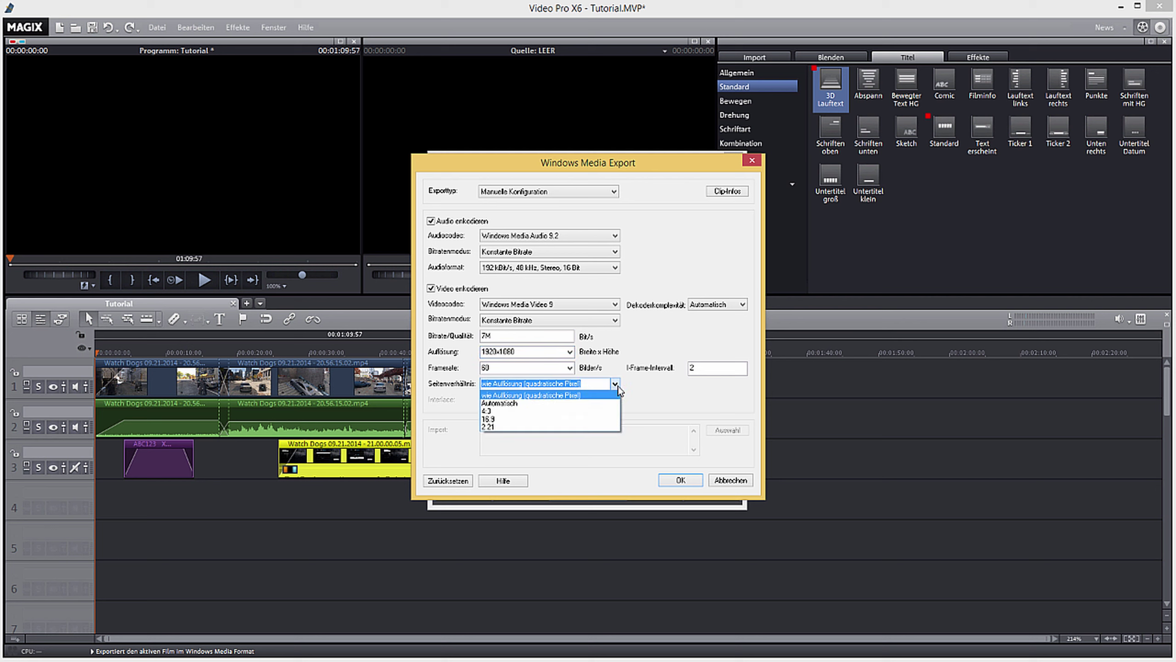
pyautogui.click(740, 412)
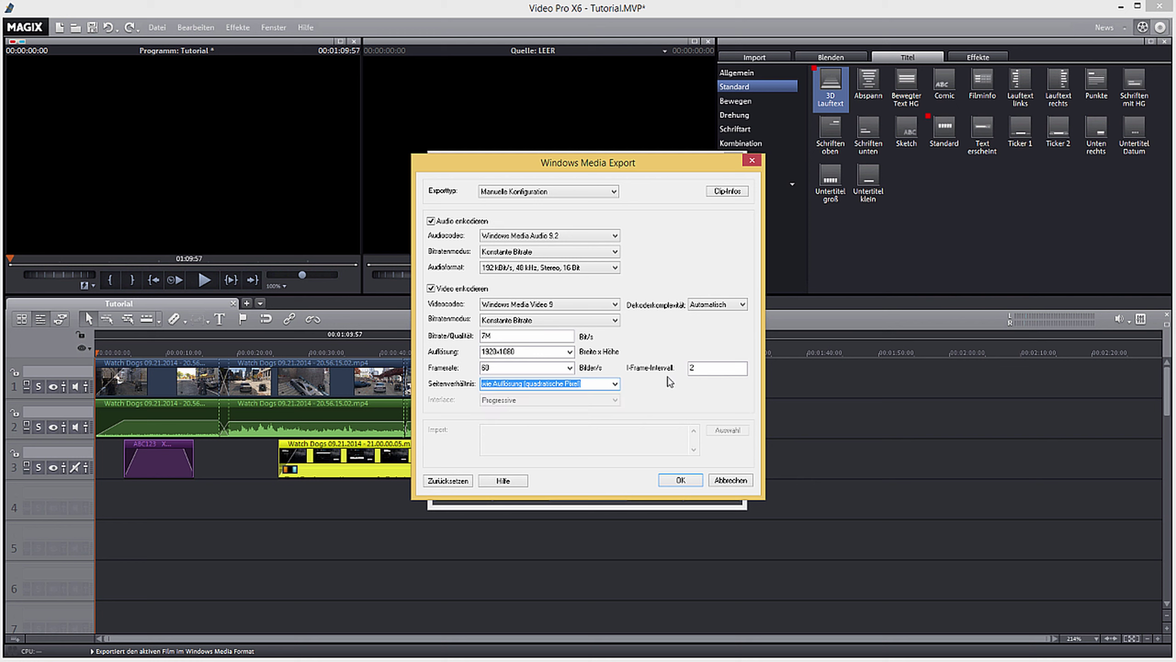
pyautogui.doubleClick(701, 369)
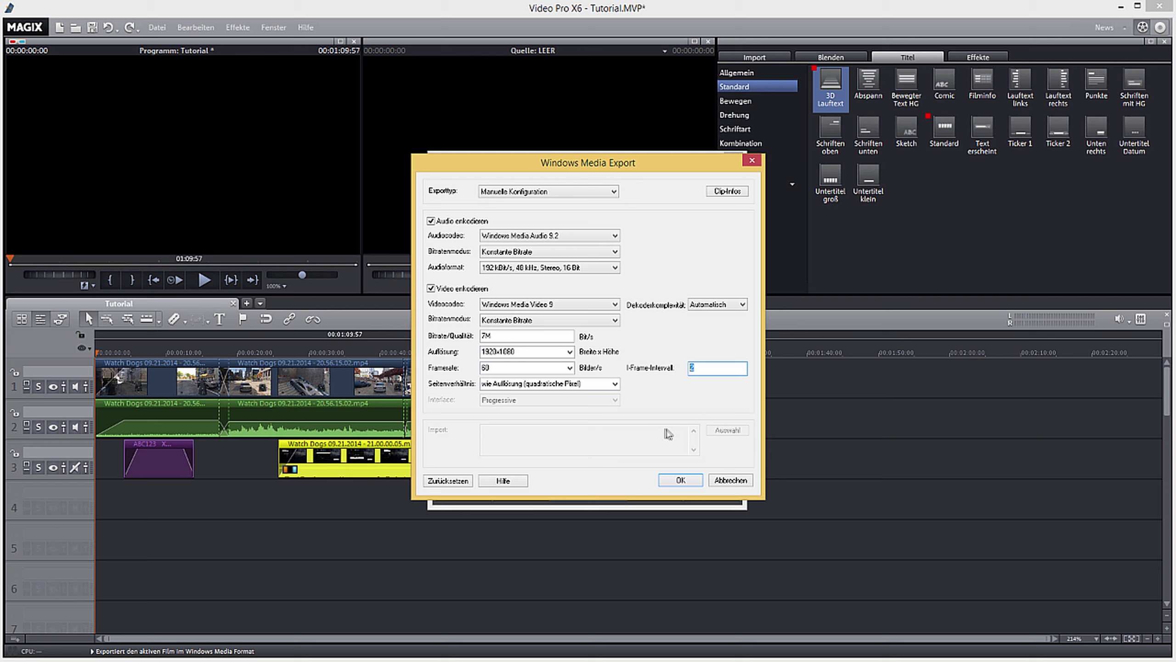
pyautogui.click(680, 477)
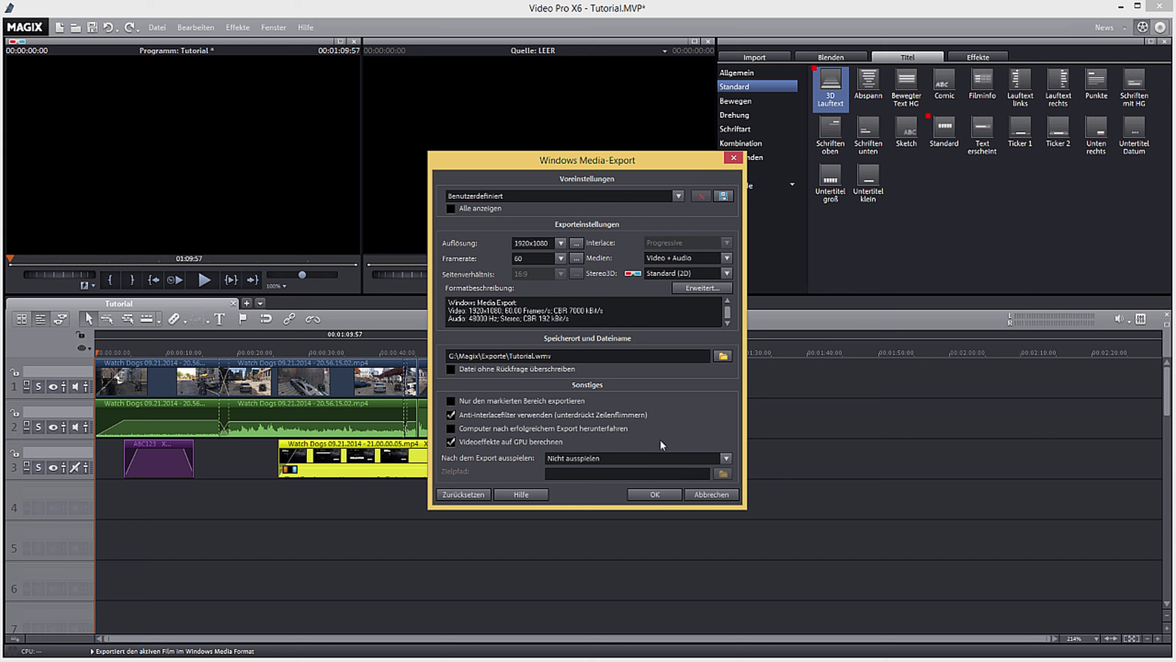
# Step: Check the export's save path and file name and the options for playing out after export, leaving them unchanged
pyautogui.moveTo(509, 355); pyautogui.dragTo(533, 355)
pyautogui.moveTo(455, 355); pyautogui.dragTo(507, 356)
pyautogui.click(466, 356)
pyautogui.moveTo(508, 356); pyautogui.dragTo(554, 357)
pyautogui.click(727, 458)
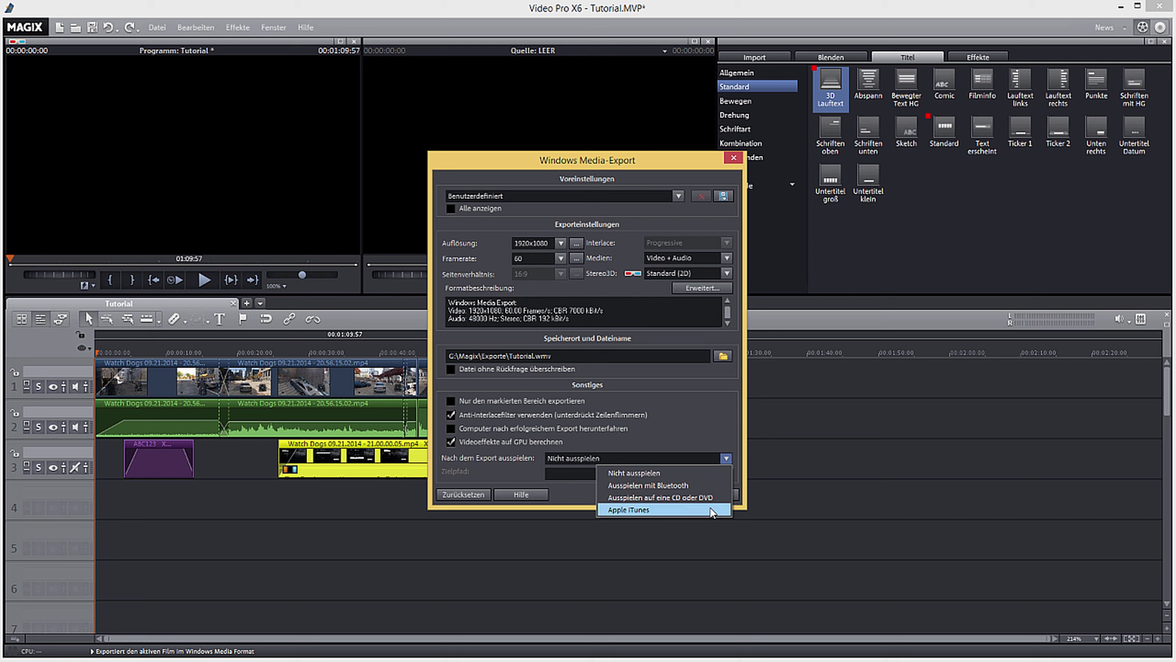
pyautogui.click(742, 451)
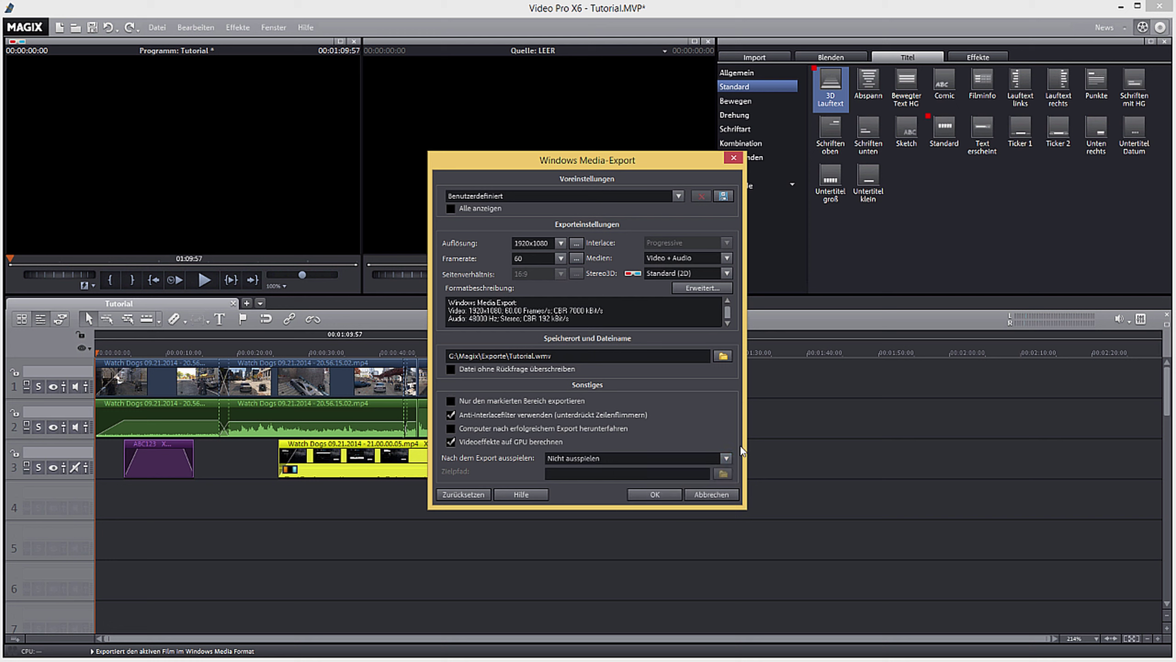
# Step: Start the Windows Media export, continuing without adjusting the film or export settings, and briefly show the video preview
pyautogui.click(654, 494)
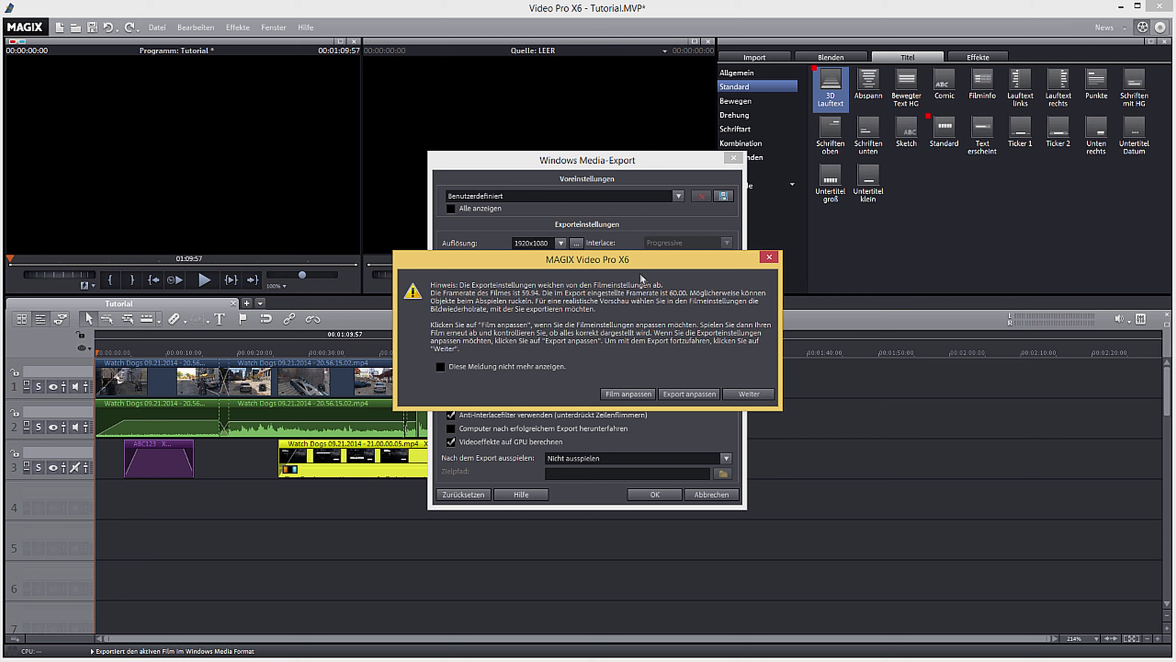
pyautogui.click(760, 396)
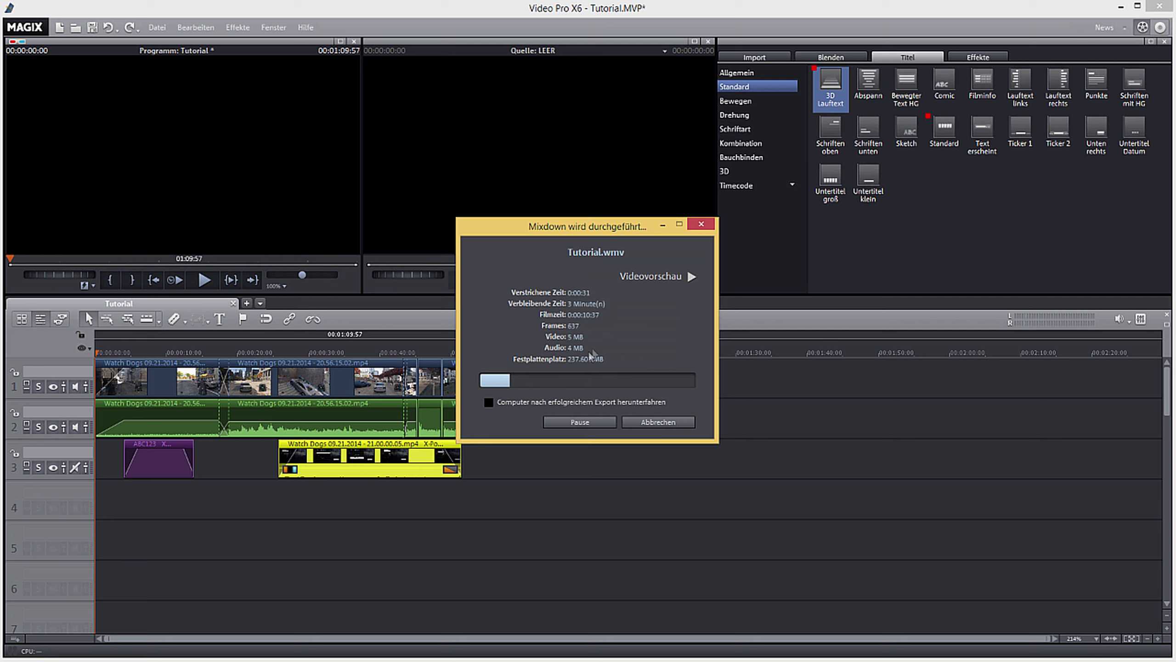
pyautogui.click(691, 277)
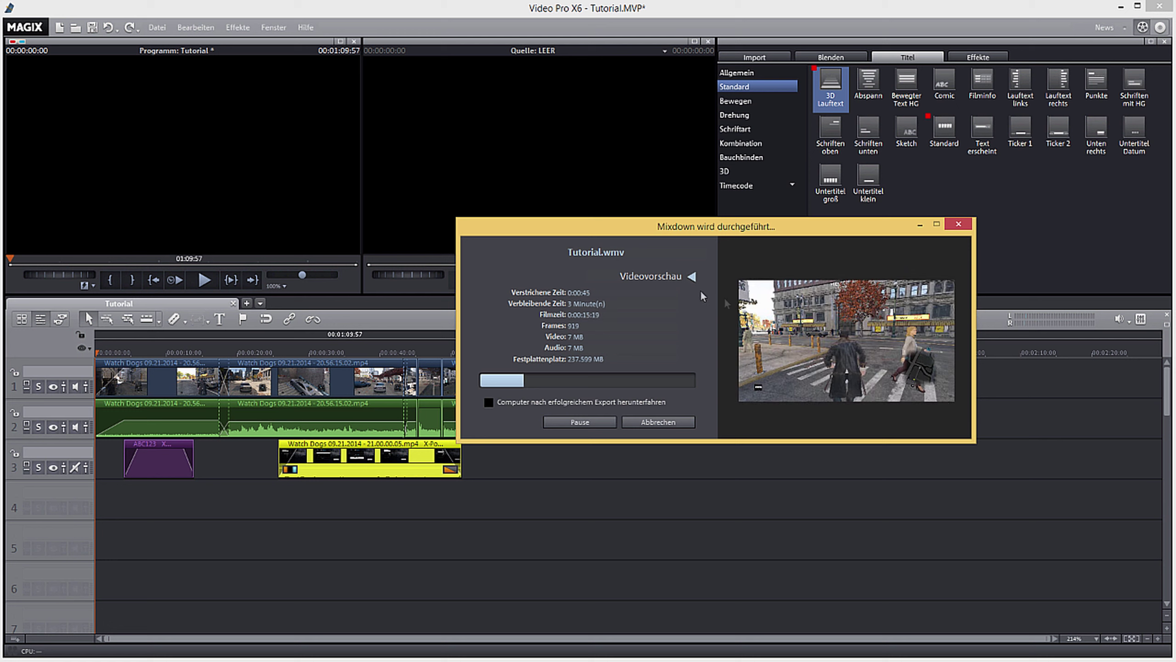
pyautogui.click(694, 277)
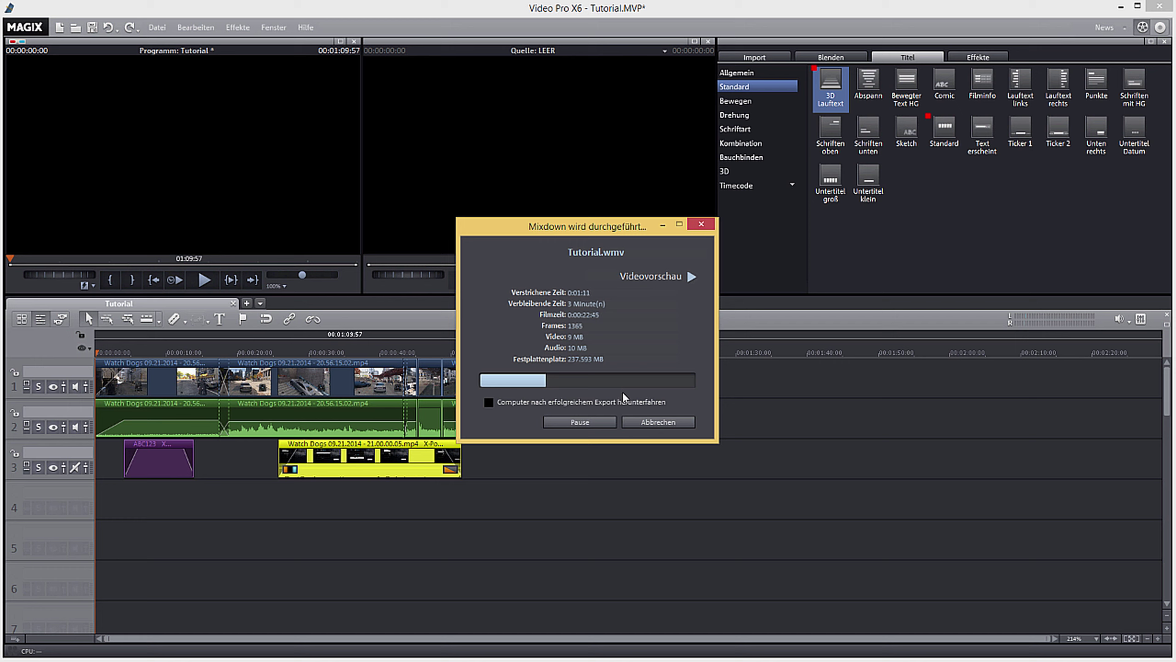
# Step: Abort the running export of Tutorial.wmv
pyautogui.click(650, 423)
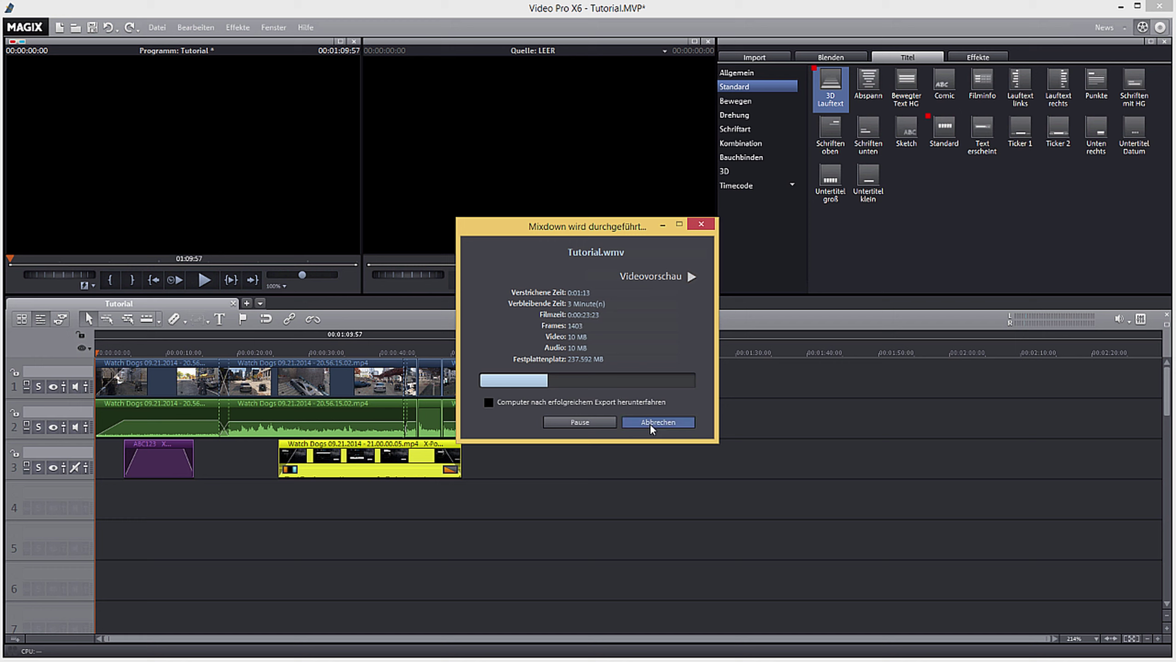
pyautogui.click(601, 368)
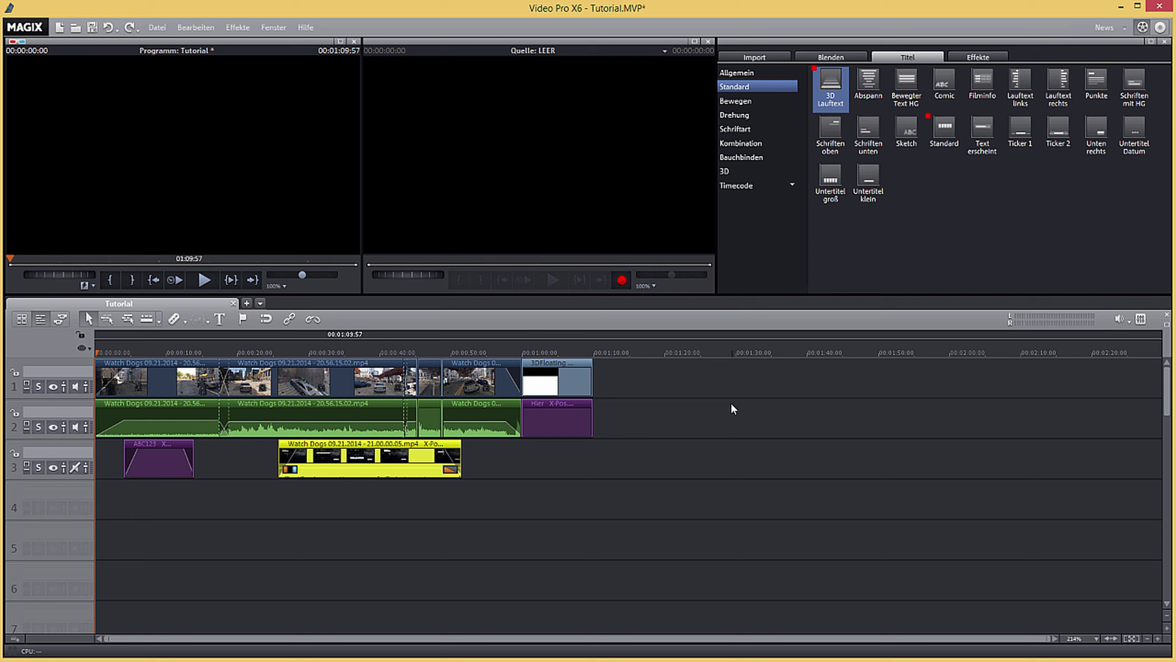
# Step: Save the project under the name Tutorial.MVP in the Video Pro X6 documents folder
pyautogui.click(163, 29)
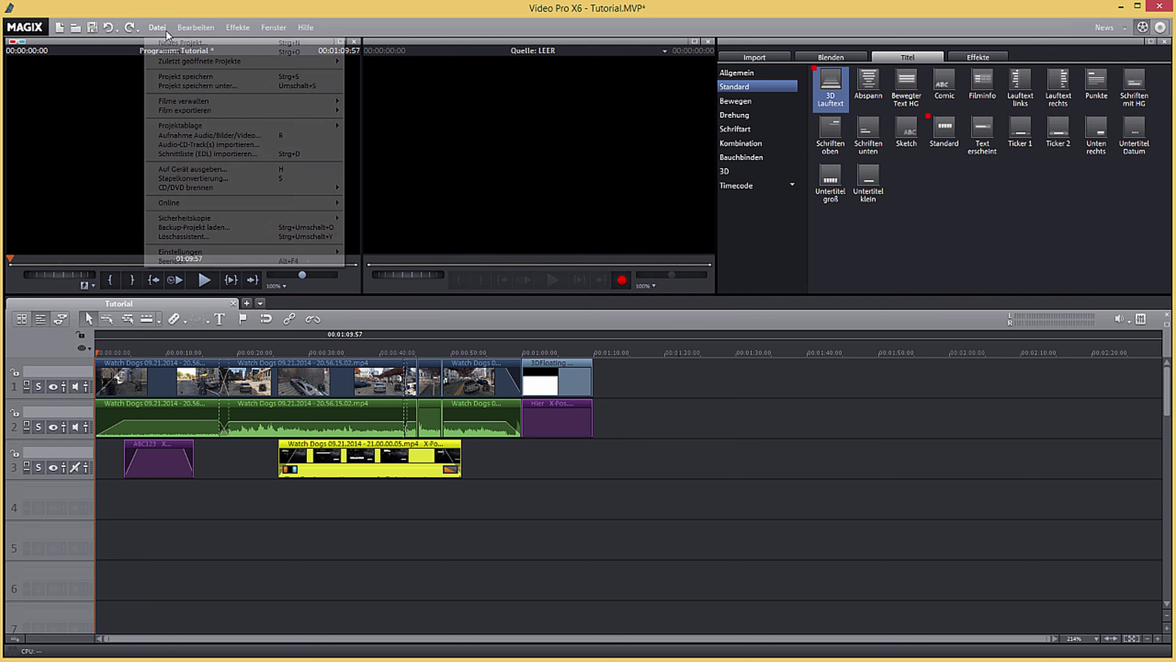
pyautogui.click(210, 86)
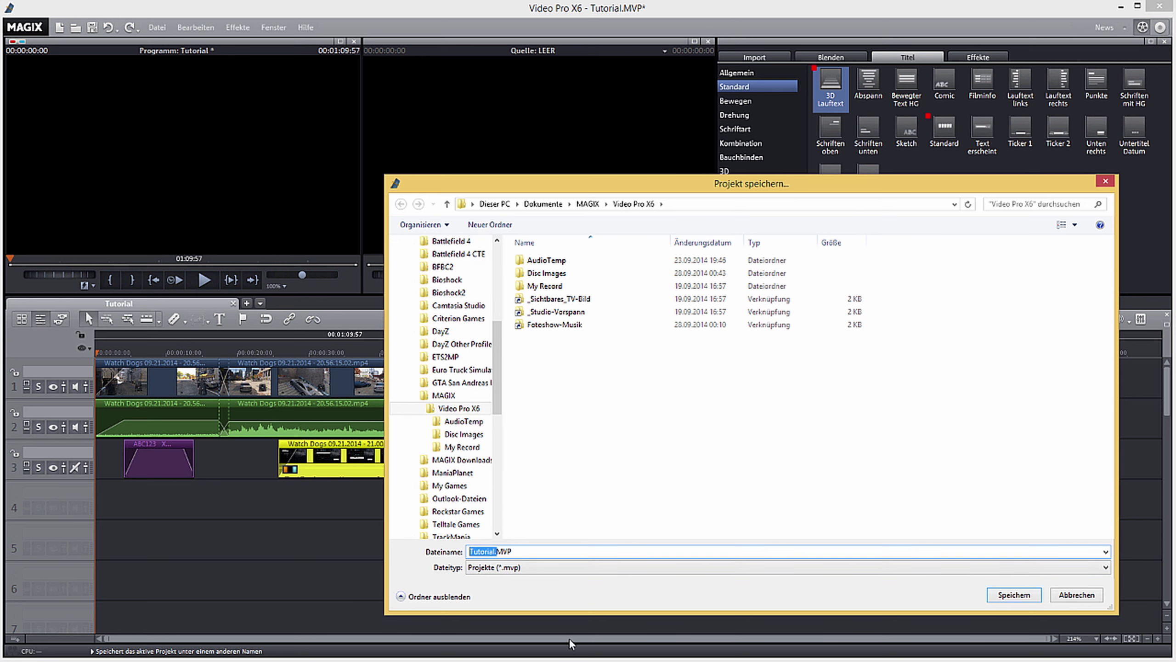
pyautogui.click(1010, 597)
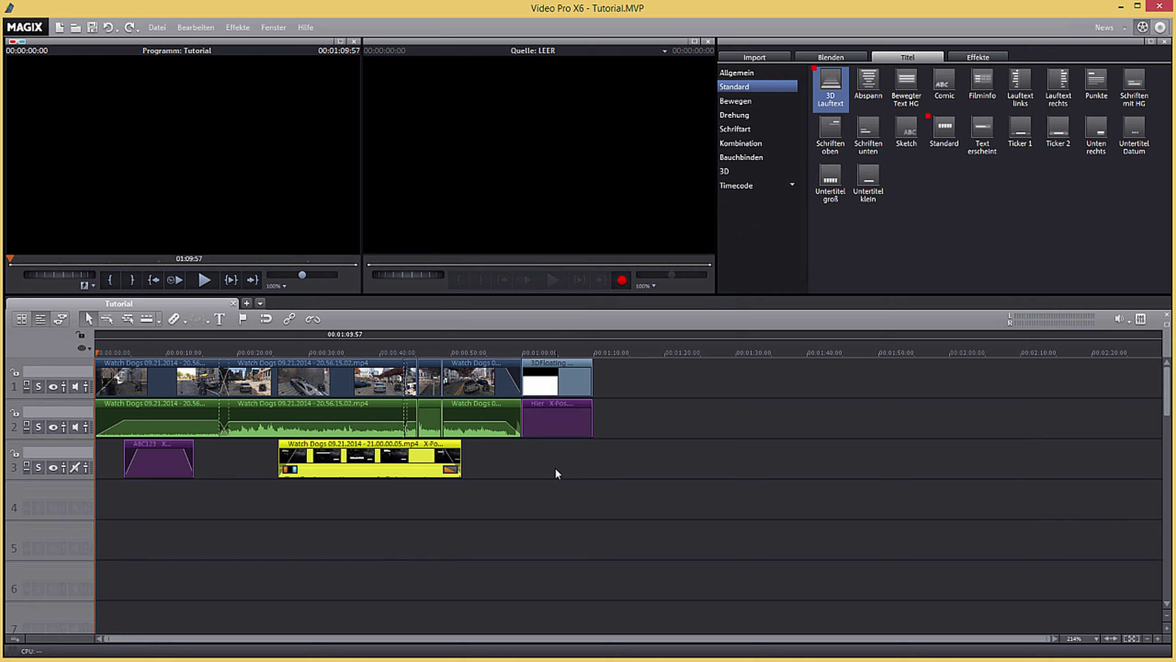
# Step: Load the saved project Tutorial.MVP, closing the current project instead of adding the films to it
pyautogui.click(75, 29)
pyautogui.click(554, 337)
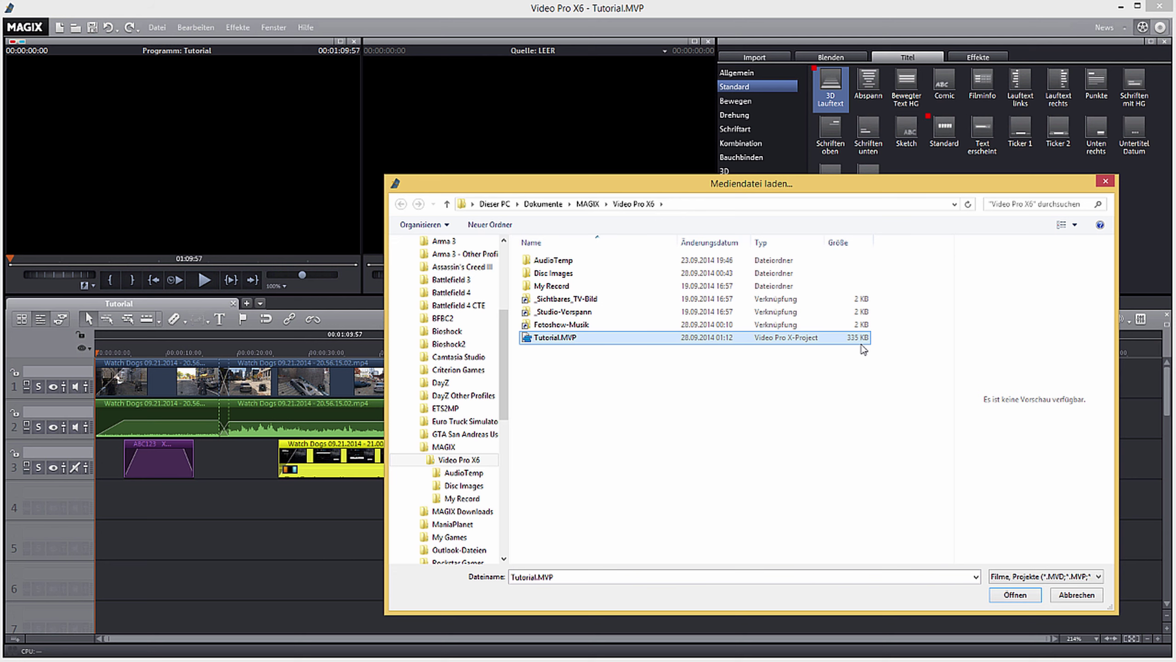
pyautogui.click(1015, 594)
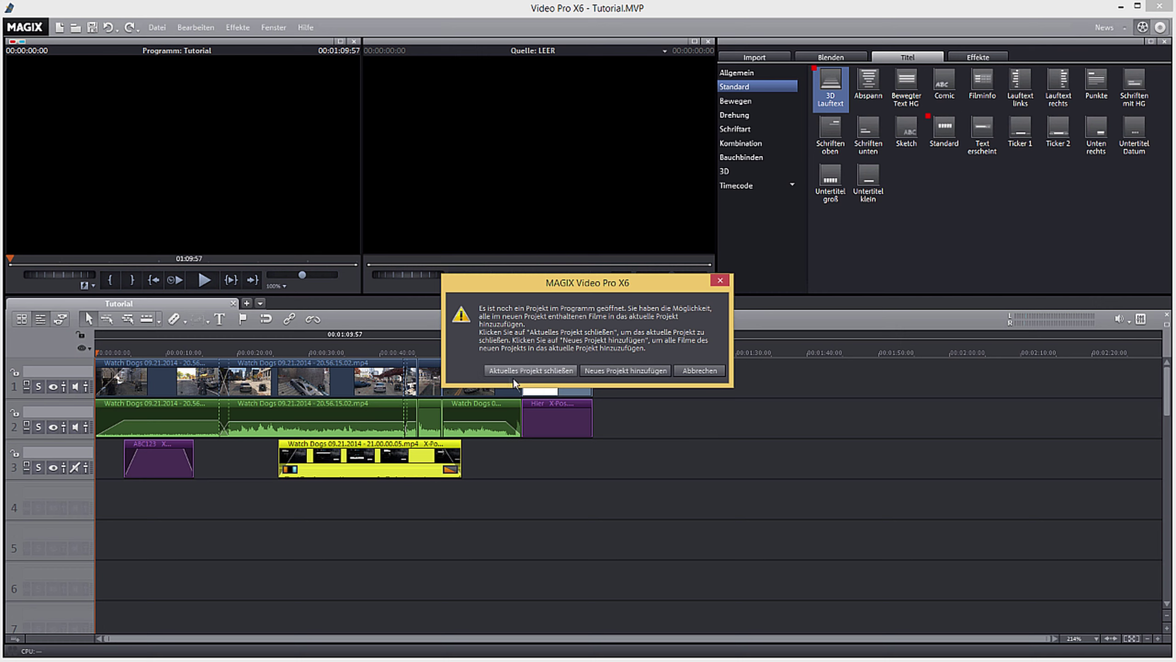
pyautogui.click(554, 370)
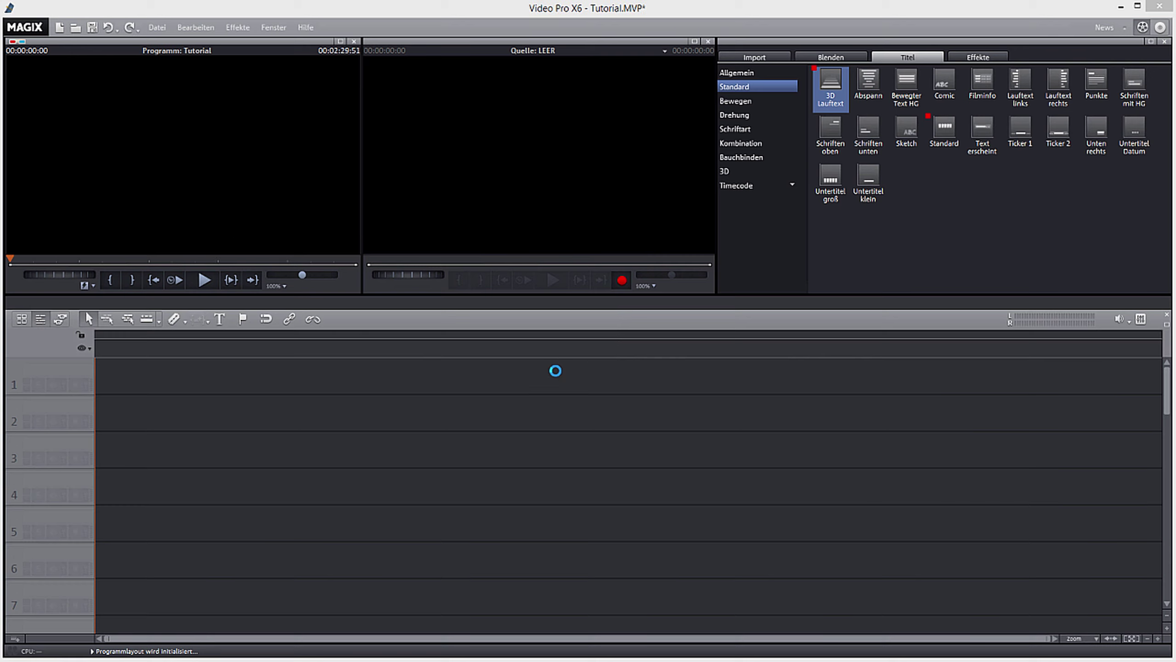